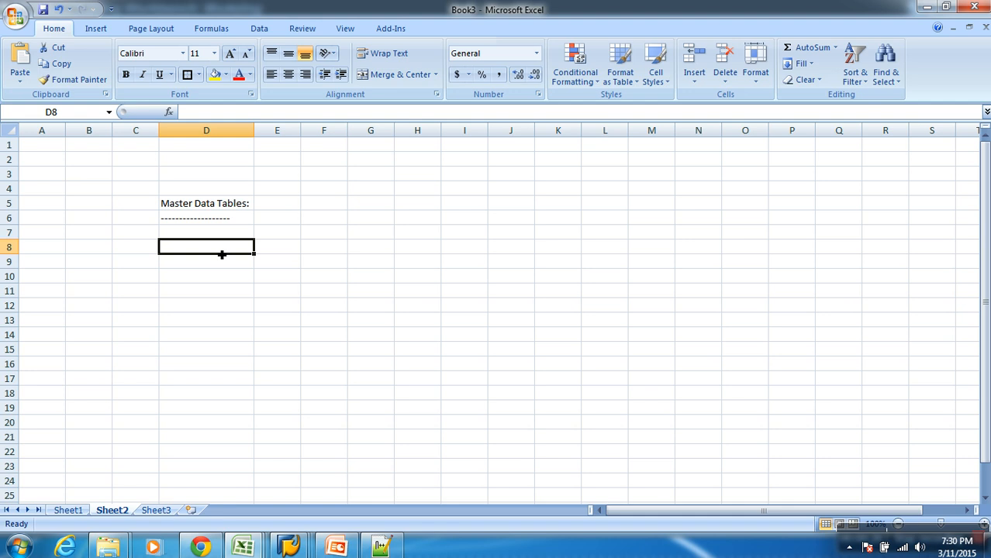
- Enter "ATTR, TEXT, HIER" in cell D8 and "Material Master Data" in cell D10
type("ATTR, TEXT, HIER")
key("Return")
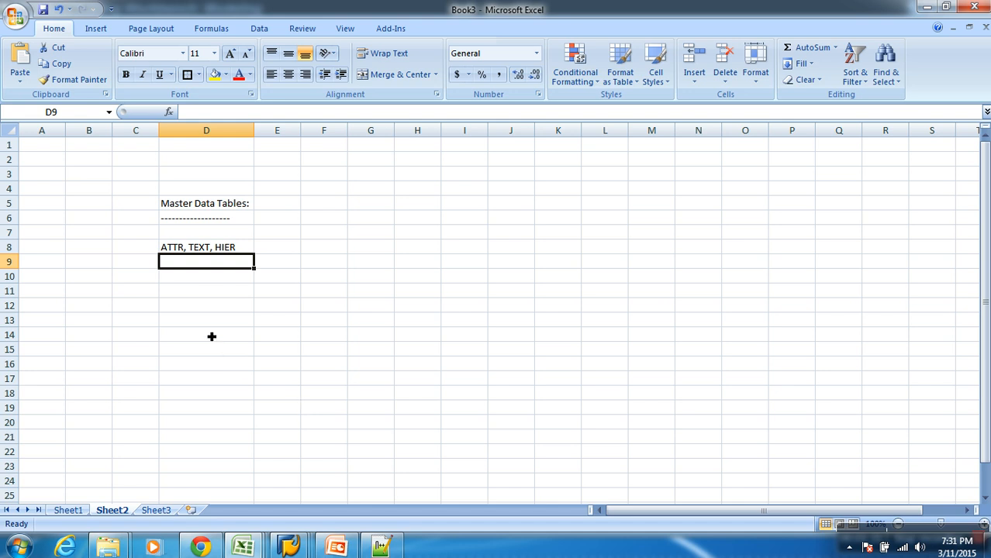
left_click(209, 278)
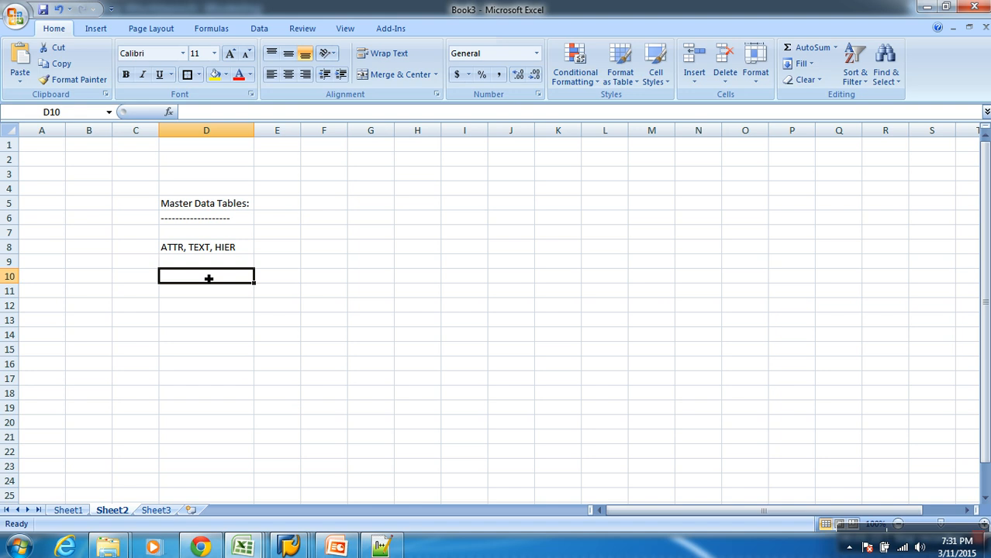
type("Mat")
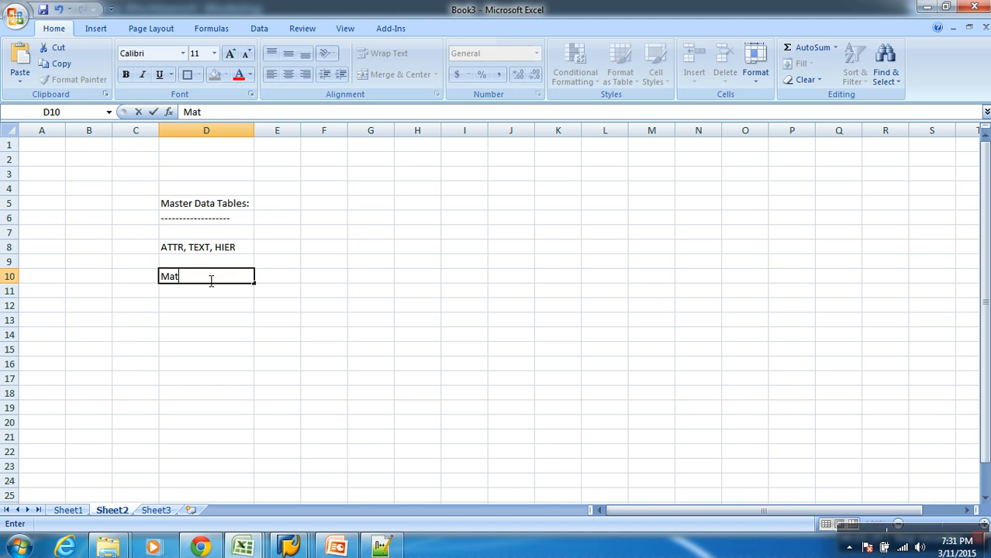
type("erial Master Data")
left_click(263, 303)
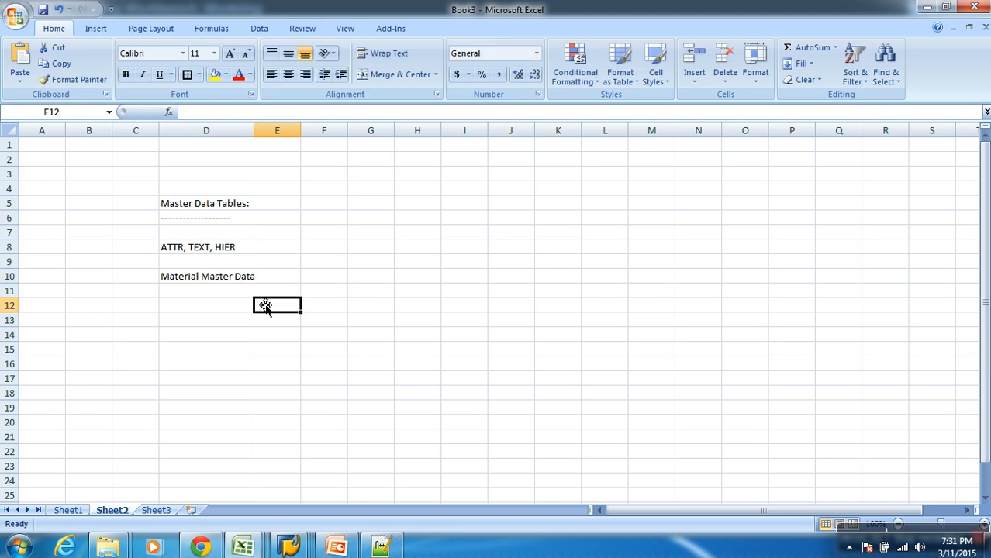
- Enter the table headers MNO, MTYPE, MGROUP and MPRICE in cells D13 to G13
left_click(217, 320)
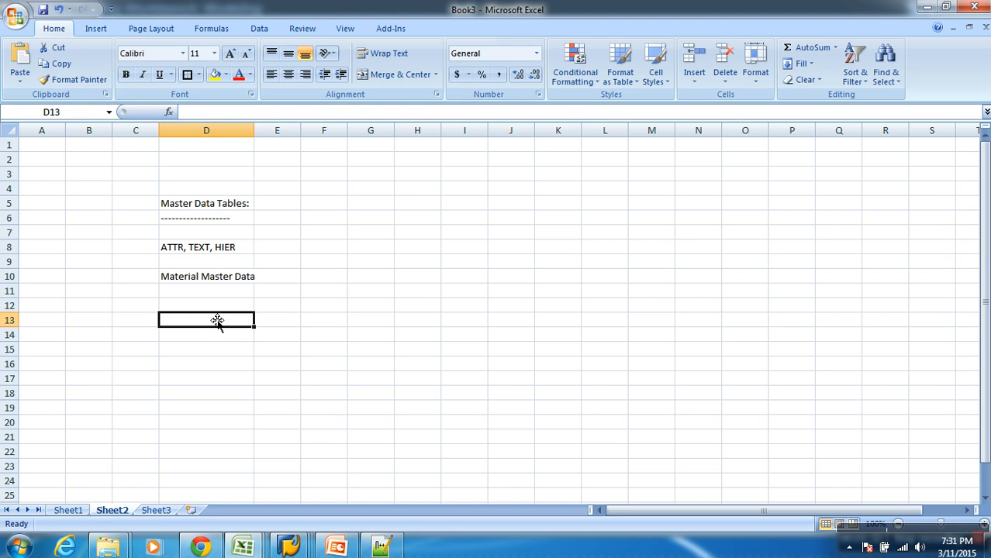
type("MNO")
key("Tab")
type("MTYPE")
key("Tab")
type("MGROUP")
key("Tab")
type("MPRICE")
key("Tab")
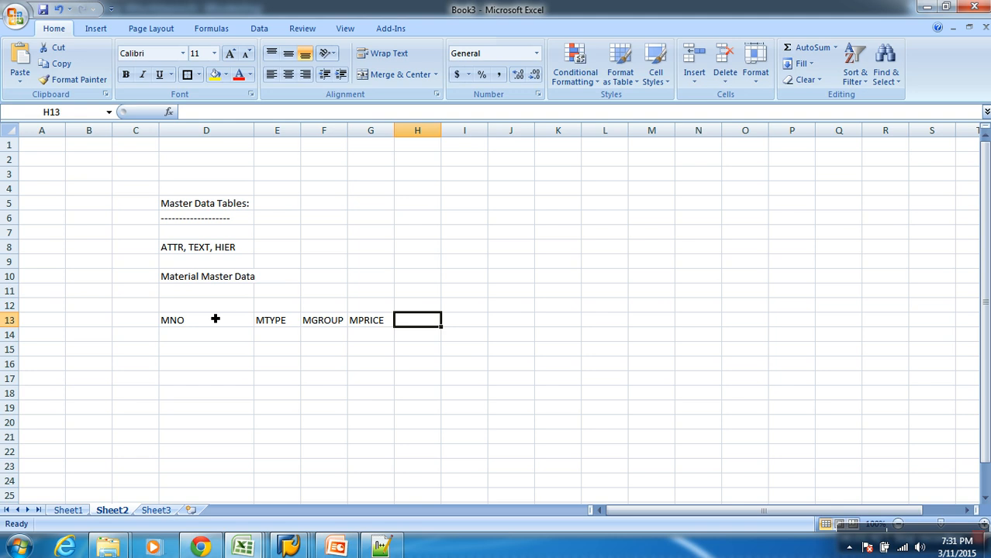
- Add the headers CURR PRICE in H13 and CREATED DATE in I13, and autofit both columns to their text
type("CURR")
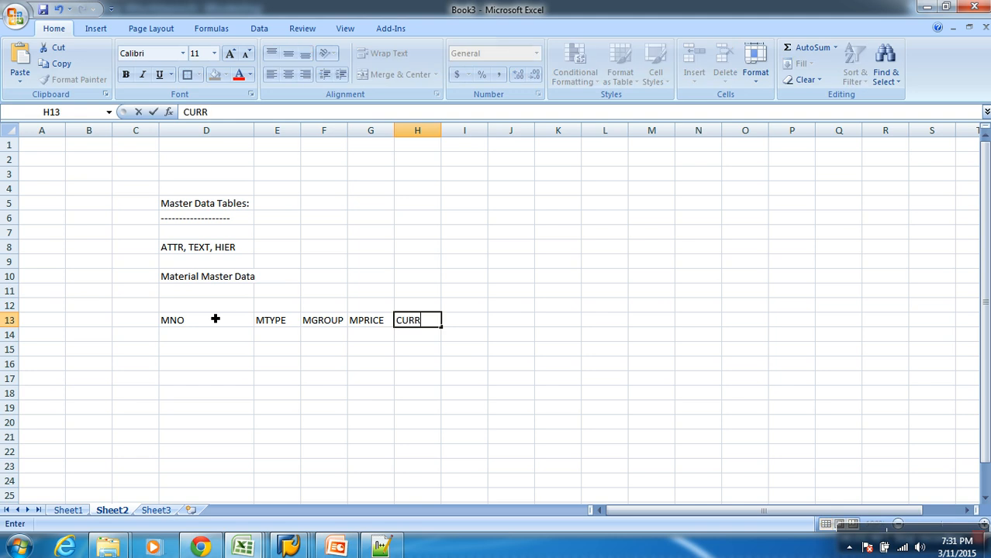
type(" PRICE")
key("Tab")
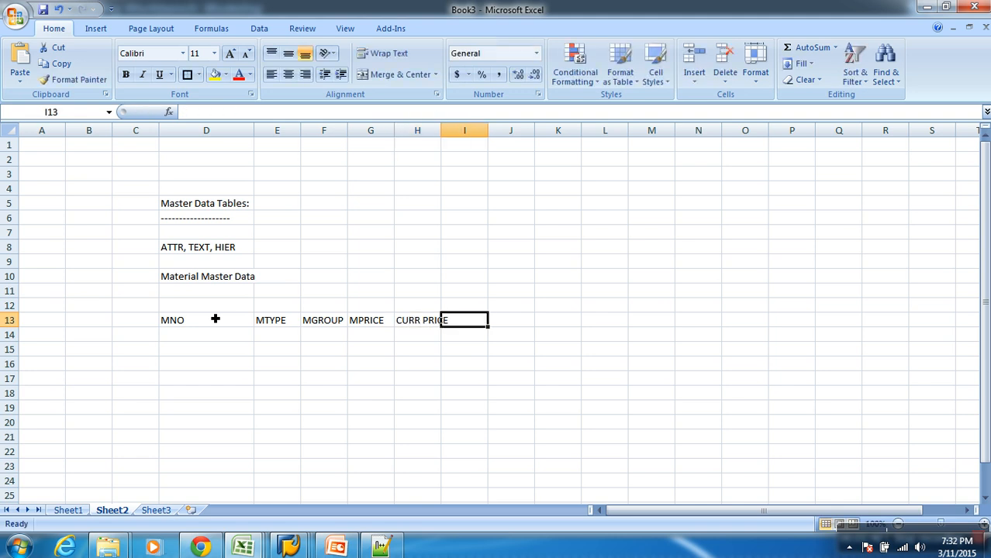
double_click(440, 131)
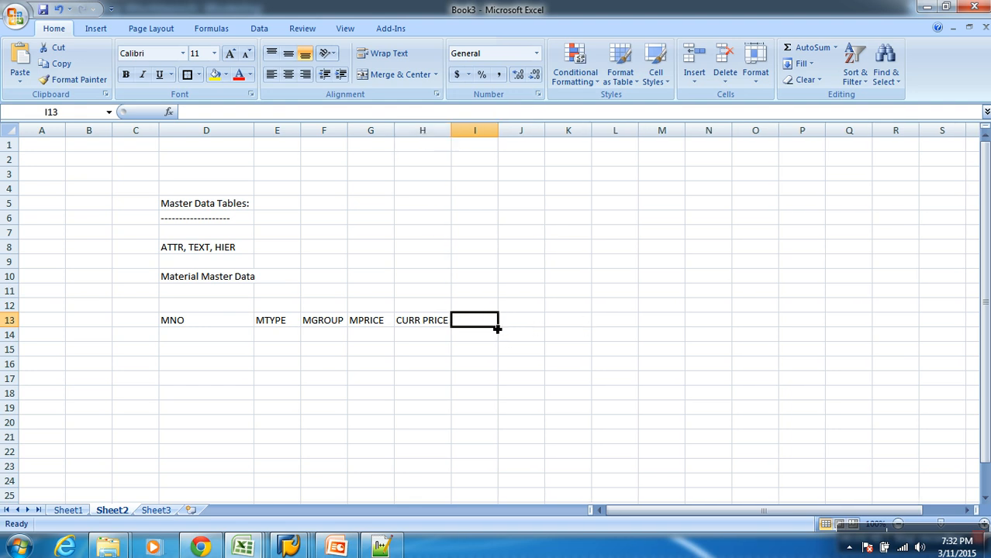
type("CREATED")
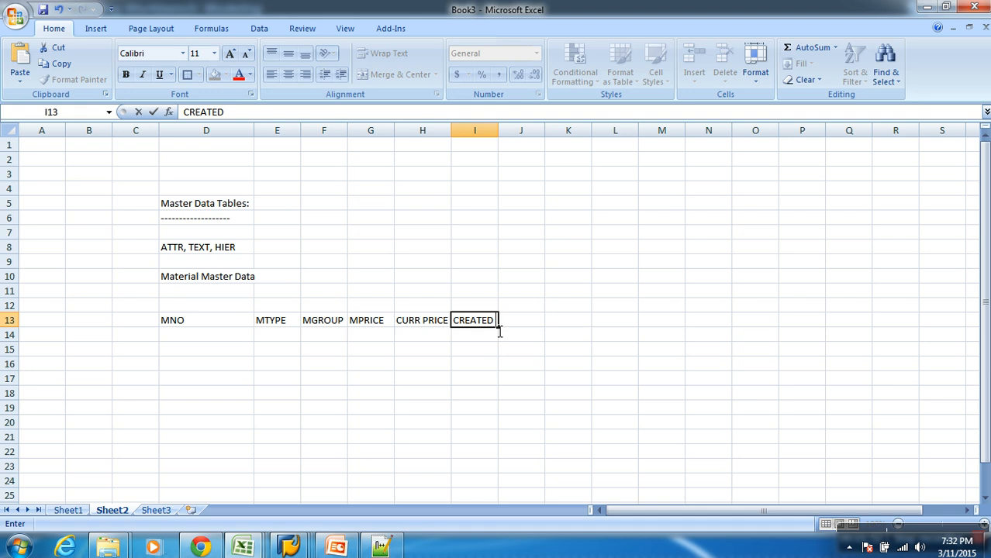
type(" DATE")
left_click(496, 366)
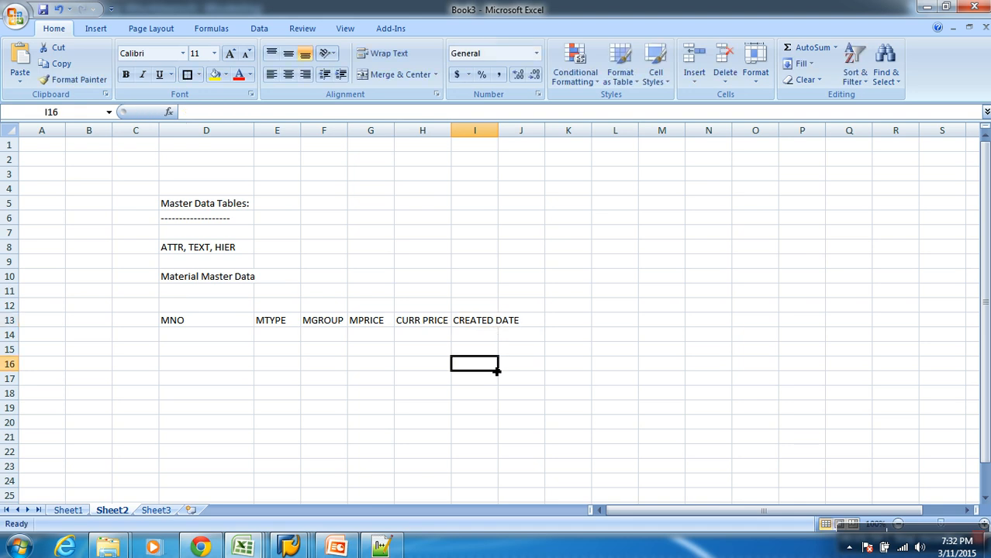
double_click(498, 130)
- Fill the table range D13:I19 with yellow and its MNO column D13:D19 with orange
left_click_drag(205, 322, 512, 408)
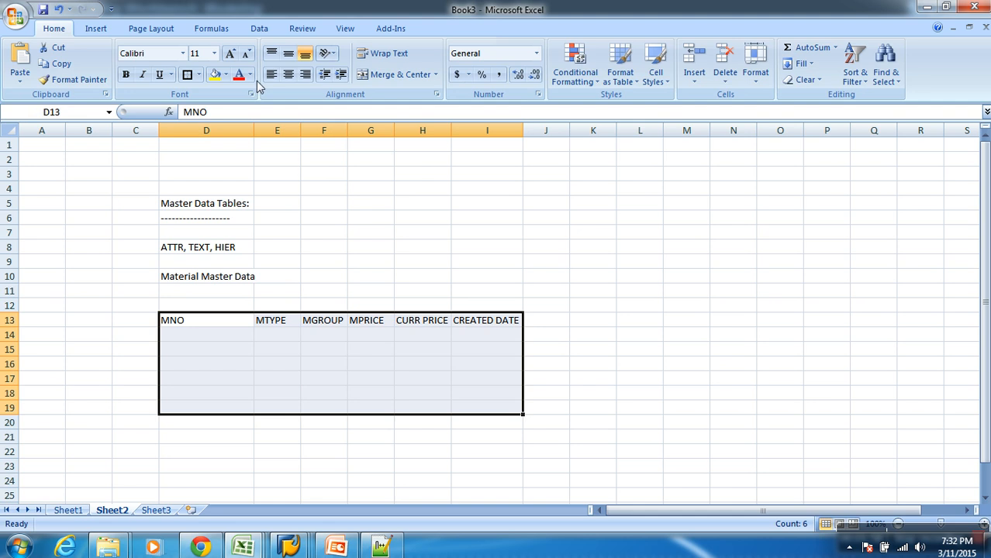
left_click(216, 75)
left_click_drag(223, 325, 223, 411)
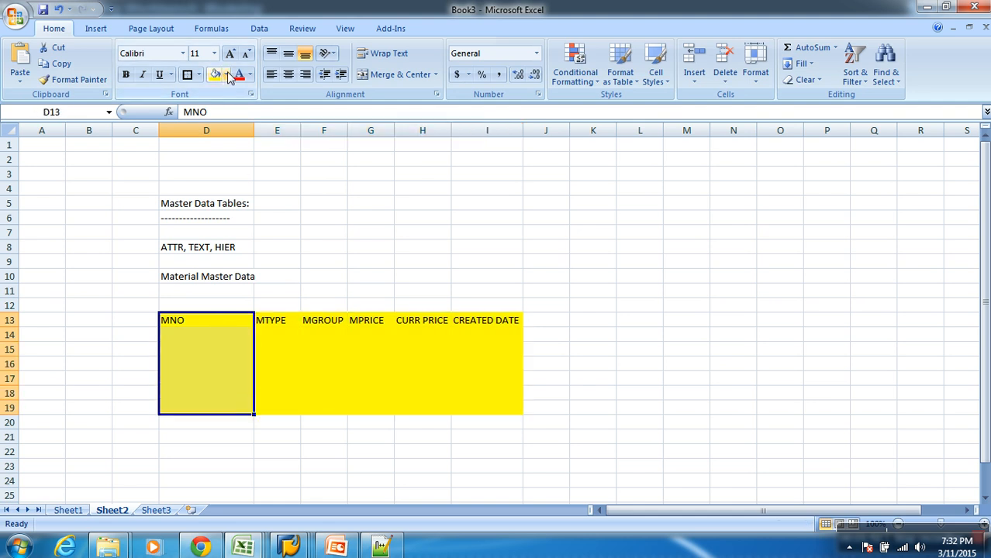
left_click(225, 75)
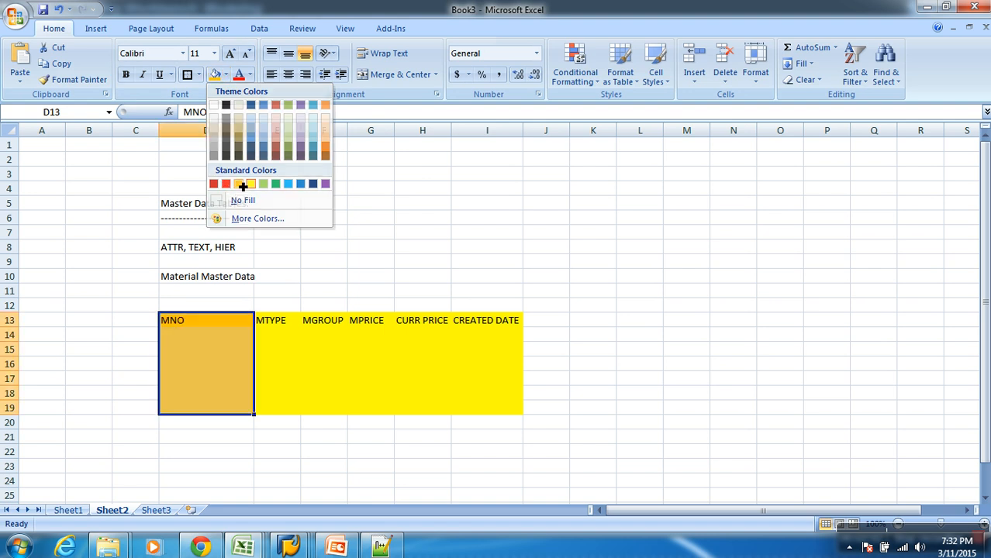
left_click(236, 184)
left_click(612, 362)
- Apply all borders to the table range D13:I19
left_click_drag(178, 320, 467, 405)
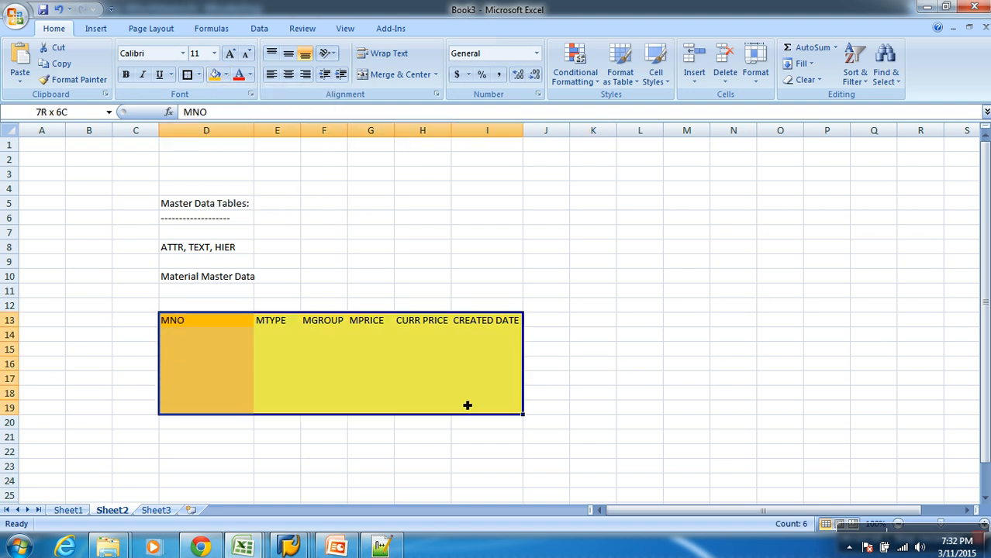
left_click(198, 74)
left_click(225, 190)
left_click(568, 325)
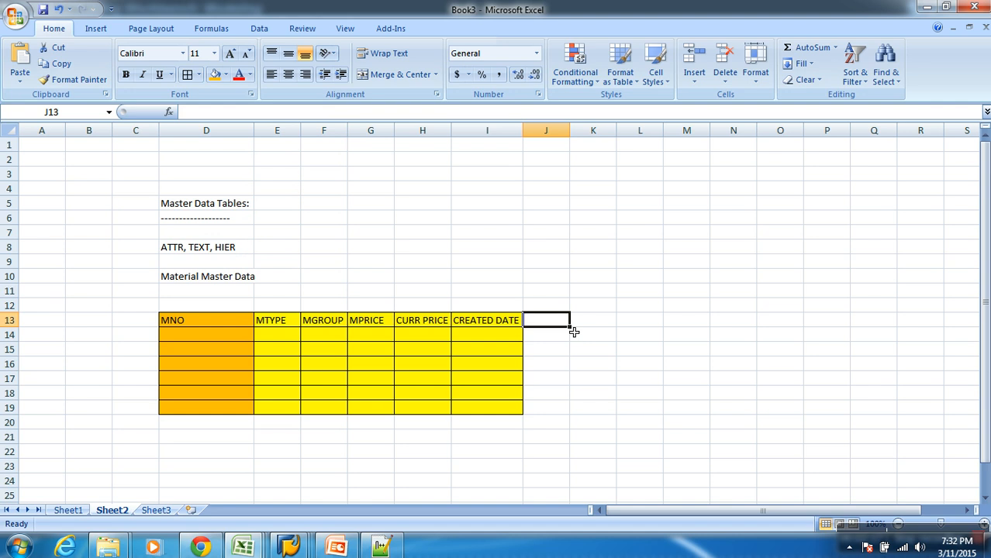
left_click_drag(225, 326, 473, 410)
left_click_drag(290, 321, 506, 410)
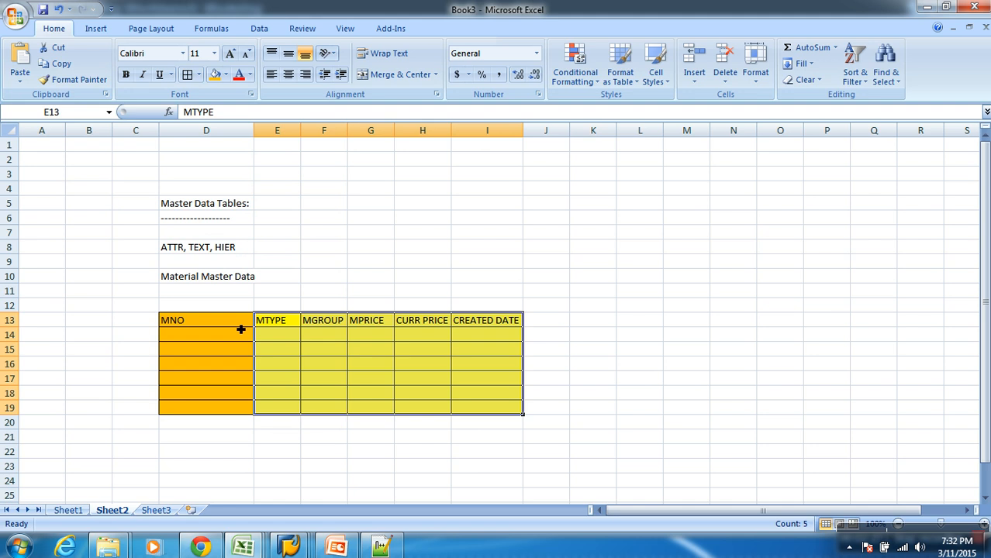
left_click_drag(239, 321, 488, 407)
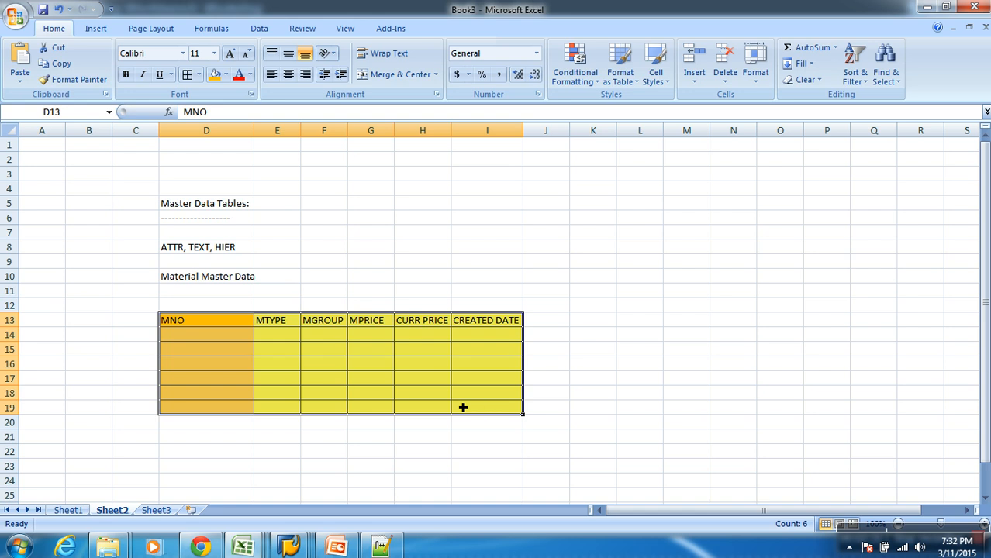
- Switch to the SAP Data Warehousing Workbench, show the InfoObjects tree and refresh it
mouse_move(294, 548)
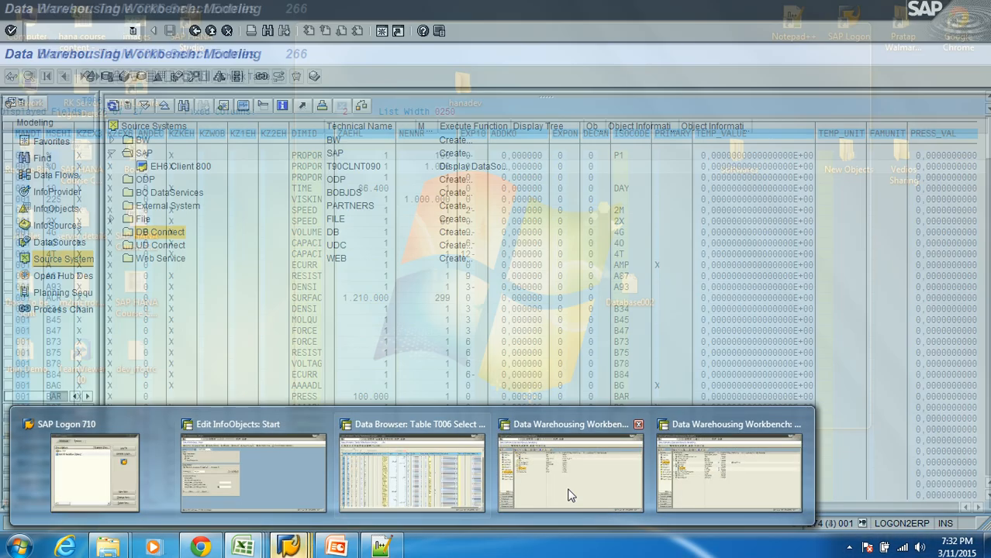
left_click(570, 495)
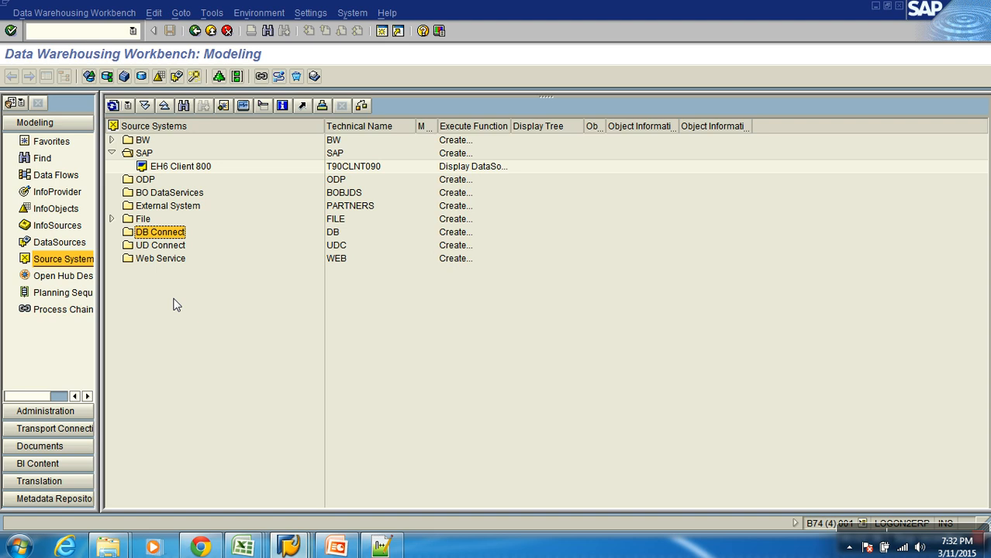
left_click(70, 193)
left_click(72, 211)
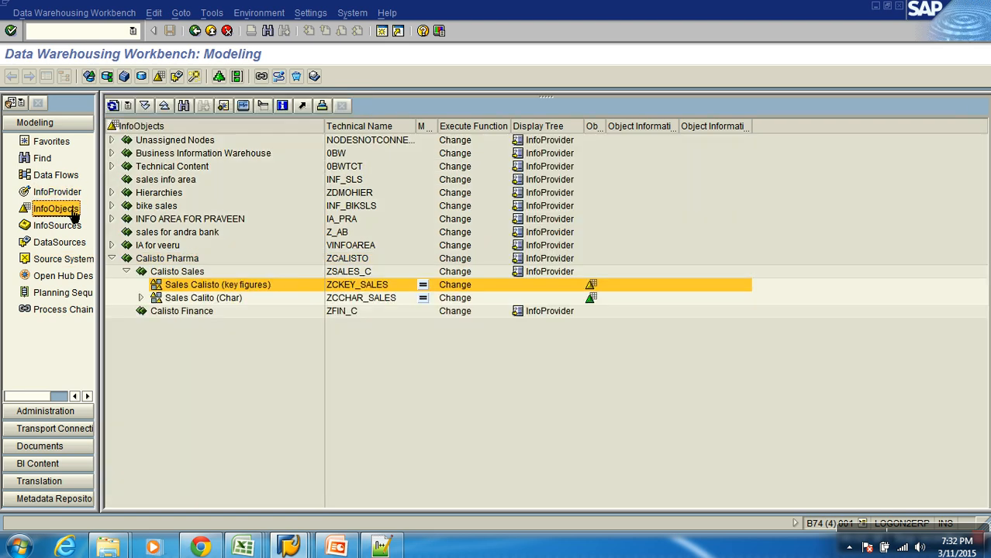
left_click(113, 106)
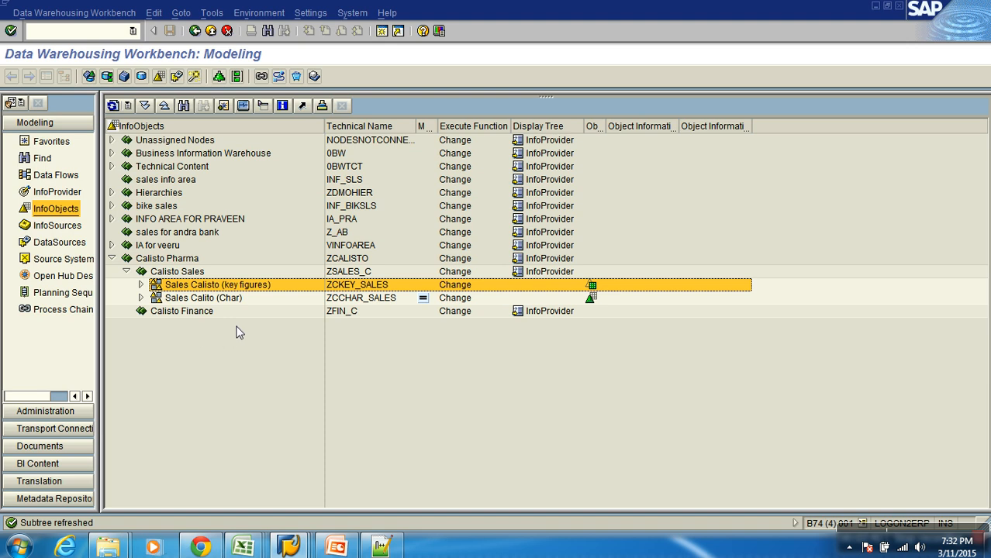
- Create a characteristic ZMMNO with the long description "Material Number" in the Sales Calito (Char) catalog
left_click(234, 300)
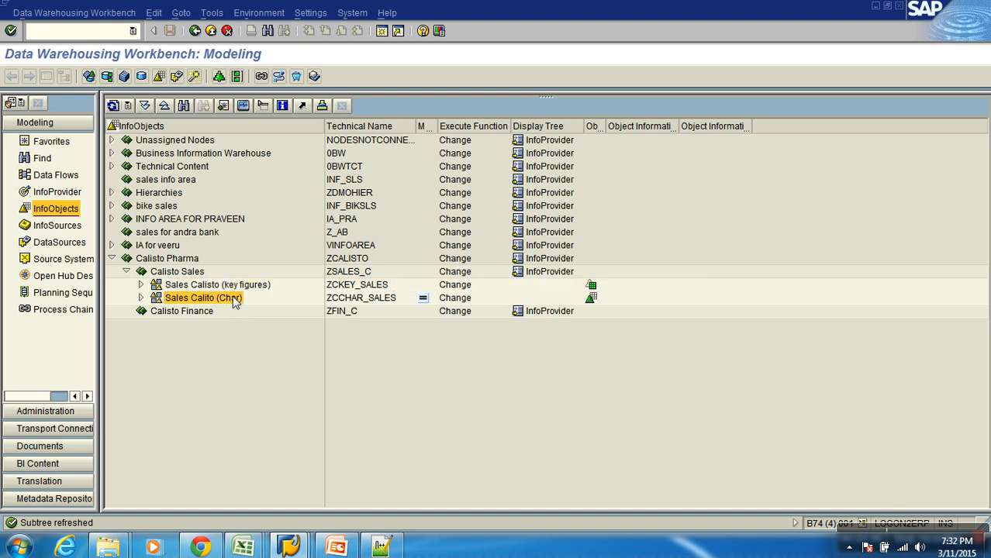
right_click(235, 300)
left_click(283, 405)
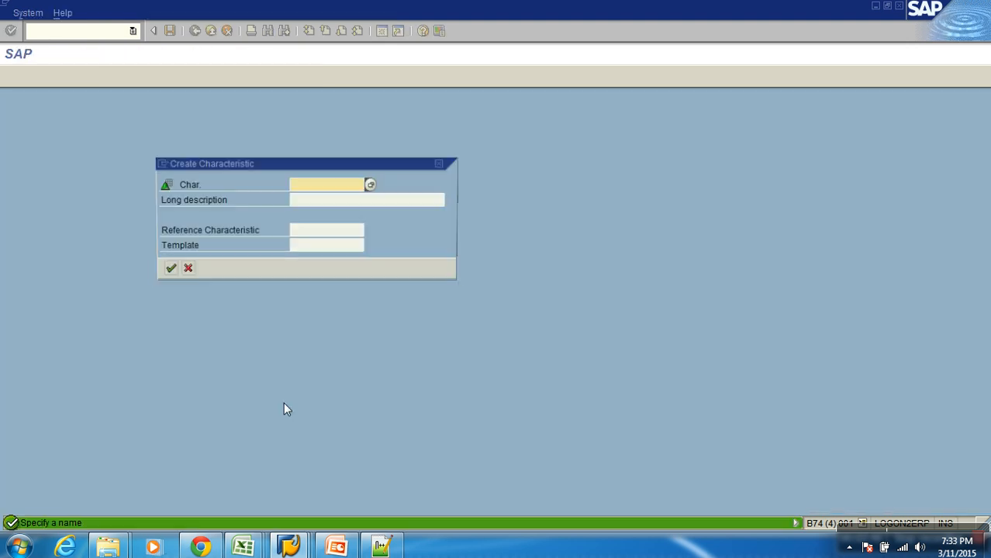
key("alt+Tab")
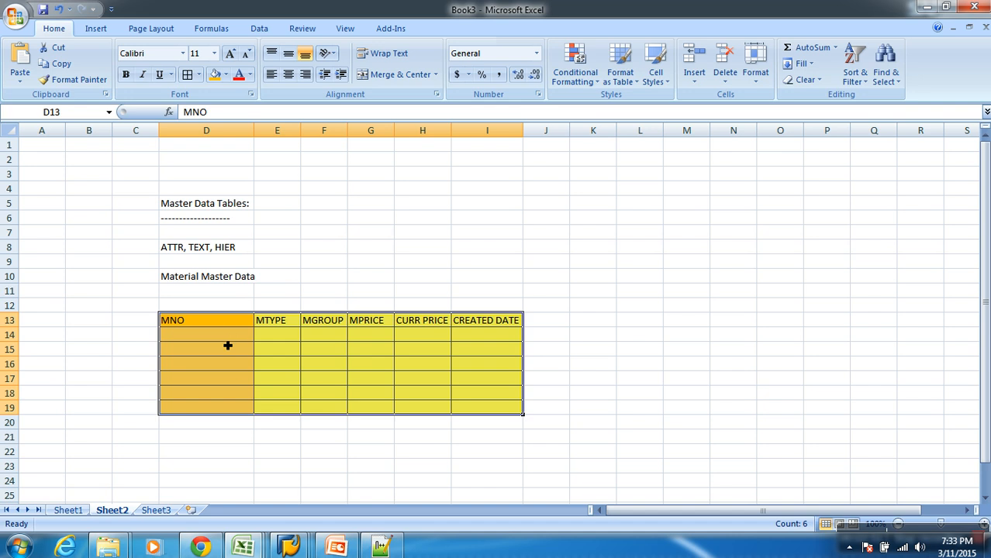
key("alt+Tab")
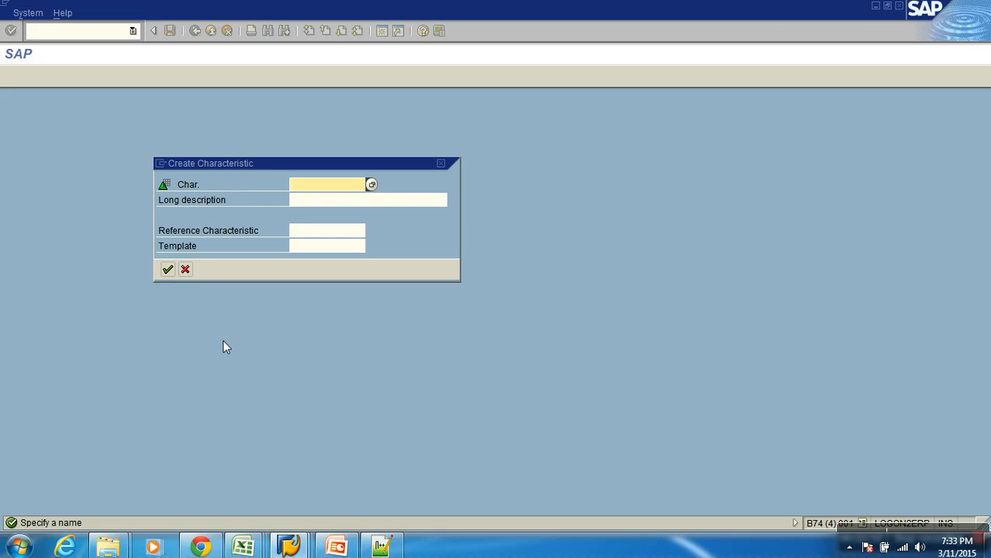
type("ZMMNO")
key("Tab")
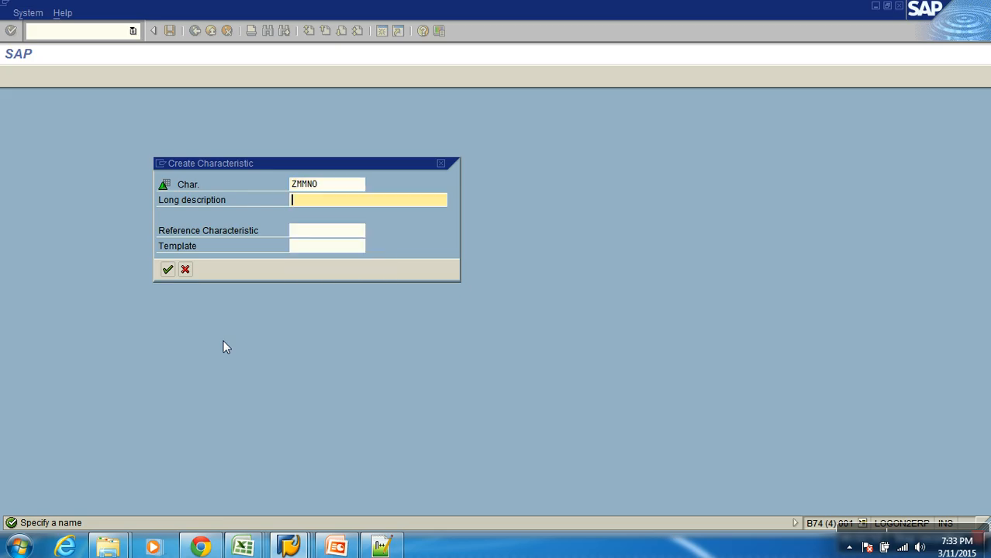
type("Material Number")
key("Return")
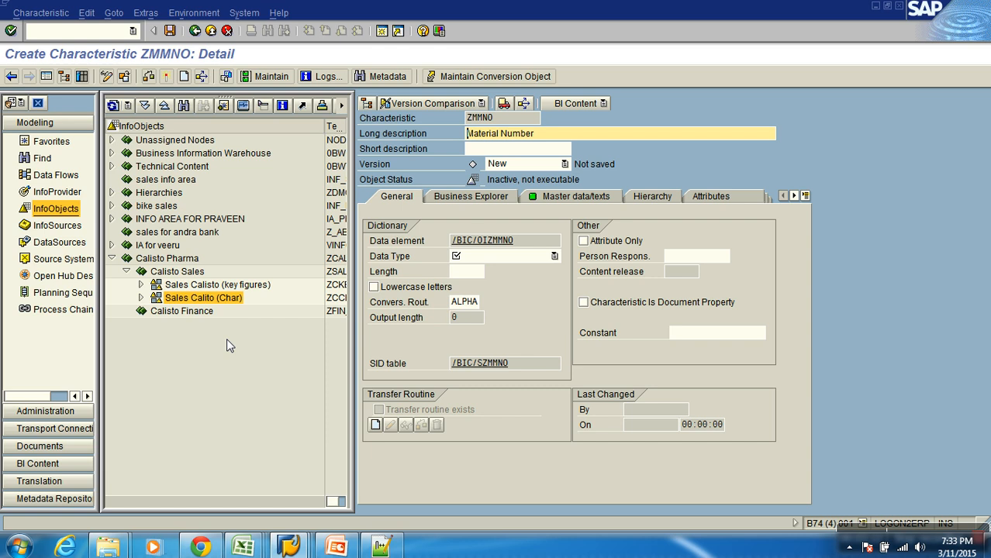
- Switch to the Excel workbook and enter the sample material number M-101 in cell D14
key("alt+Tab")
left_click(227, 341)
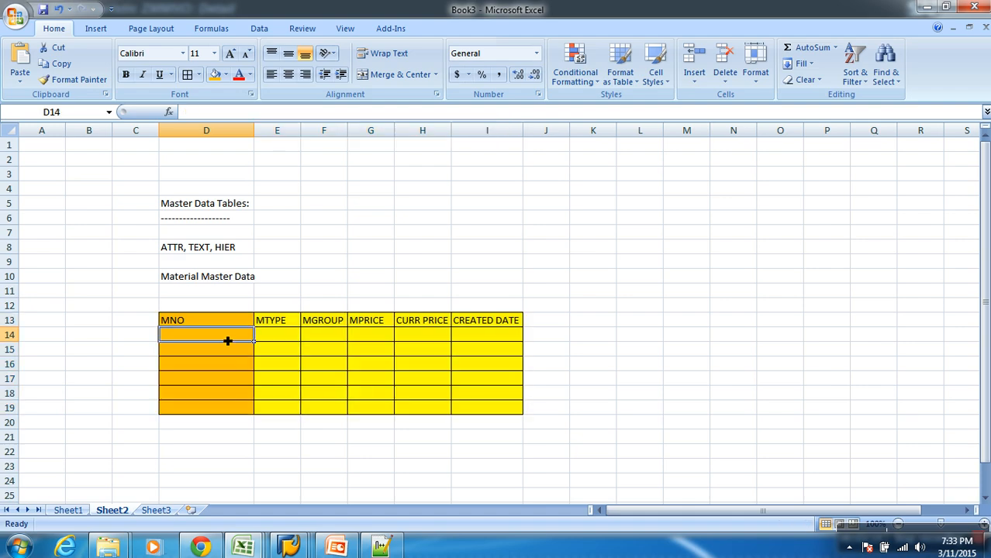
type("M-101")
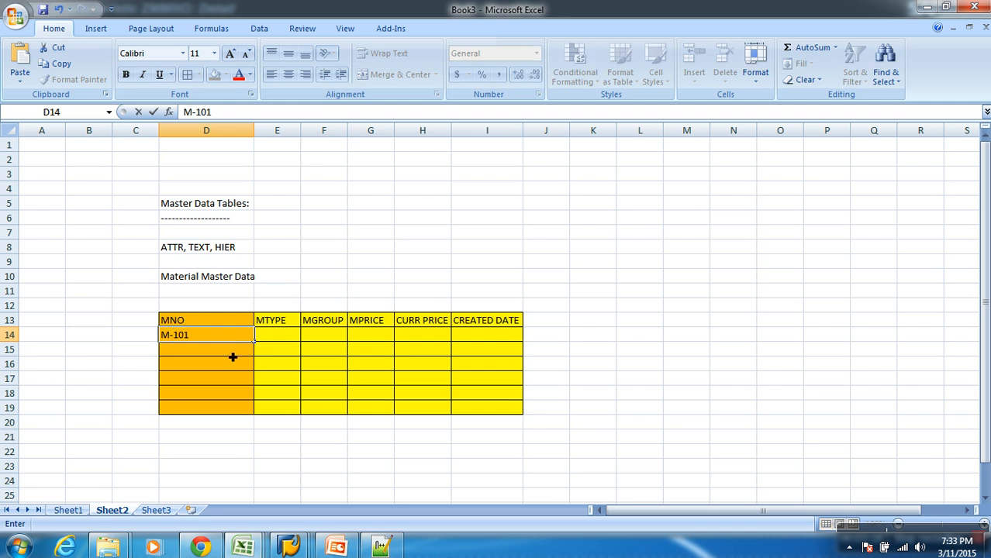
left_click(249, 396)
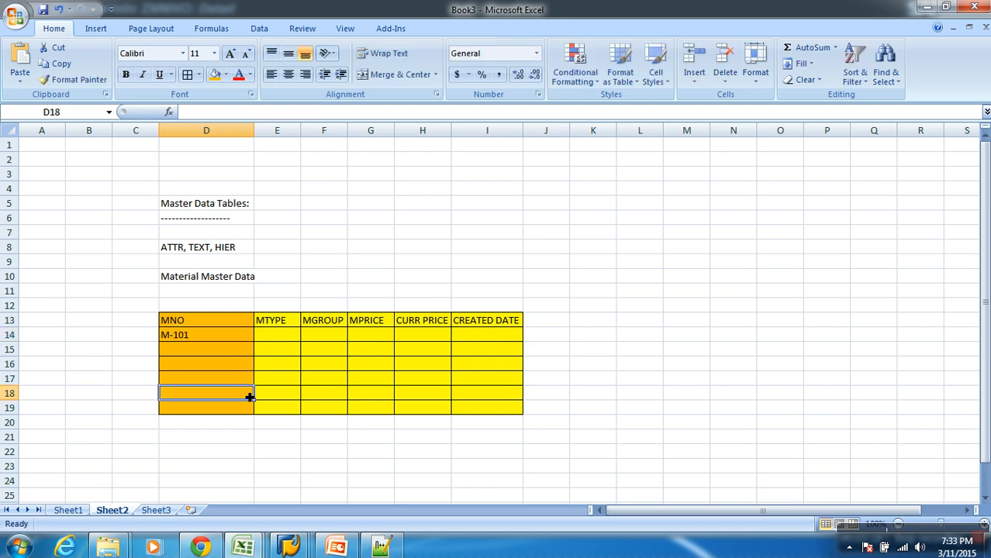
- Switch back to SAP and give characteristic ZMMNO the data type CHAR - Character String with length 5
key("alt+Tab")
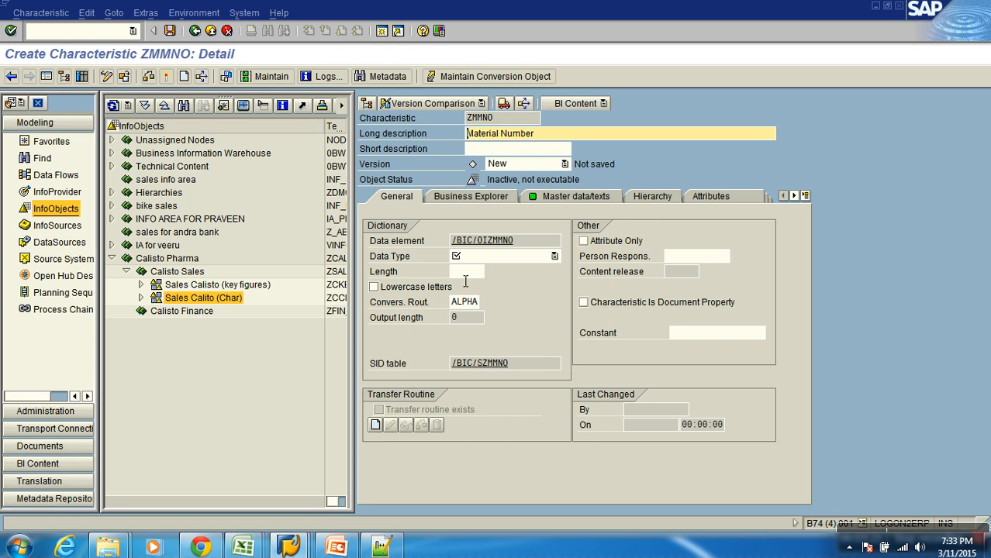
left_click(477, 259)
left_click(473, 271)
type("5")
key("Return")
- Disable master data and texts for characteristic ZMMNO and activate it
left_click(547, 199)
left_click(573, 225)
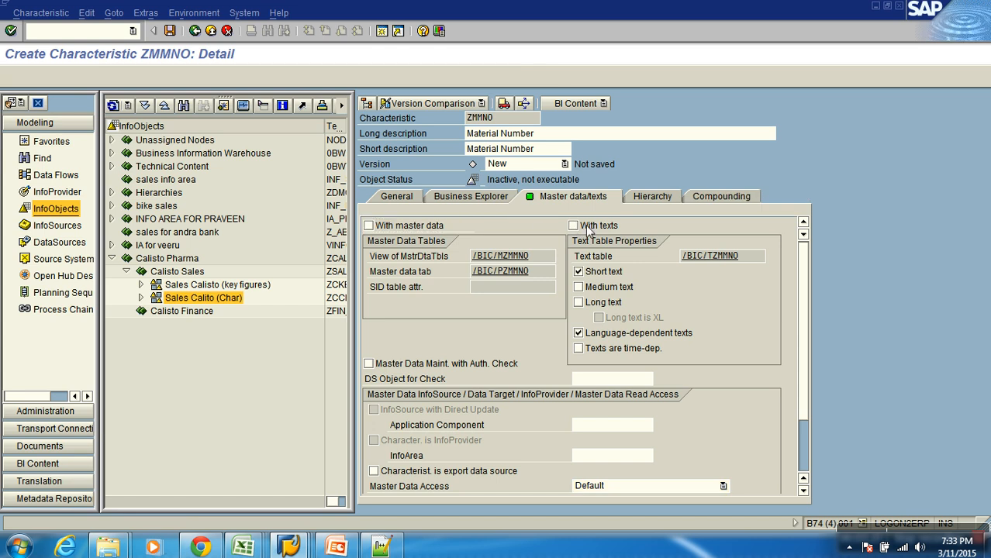
left_click(410, 198)
left_click(169, 78)
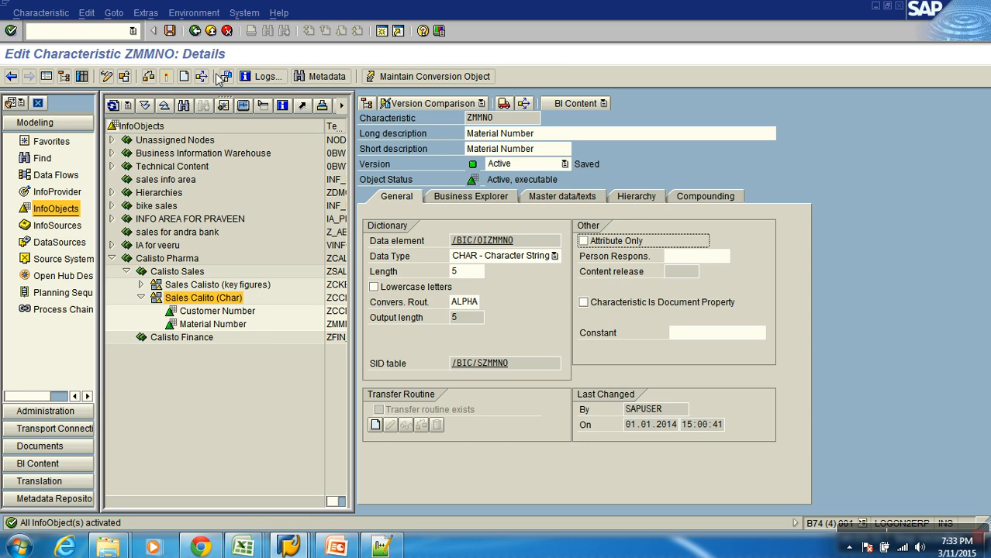
- Create a characteristic ZMMTYPE with the long description "Material Type" in the Sales Calito (Char) catalog
left_click(206, 28)
right_click(217, 297)
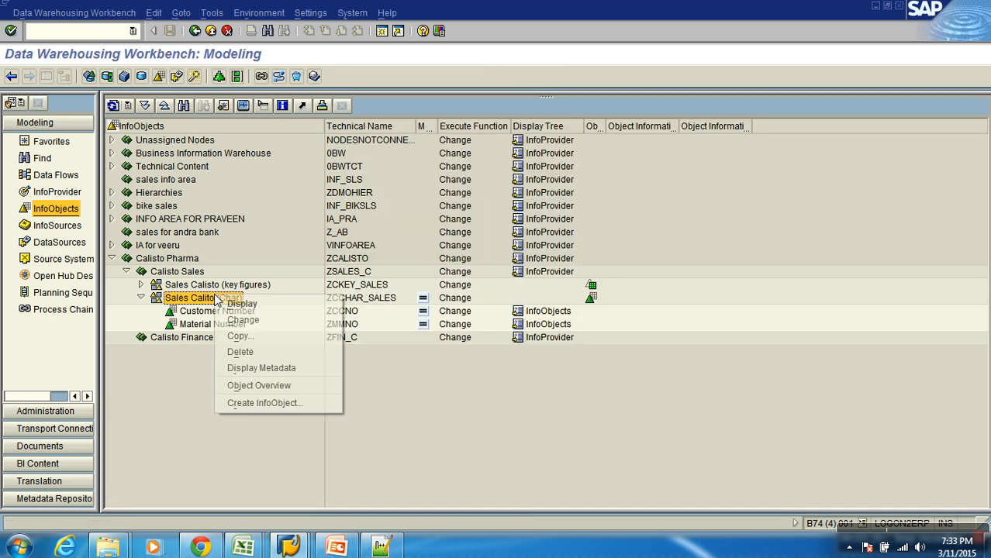
left_click(271, 405)
type("ZMM")
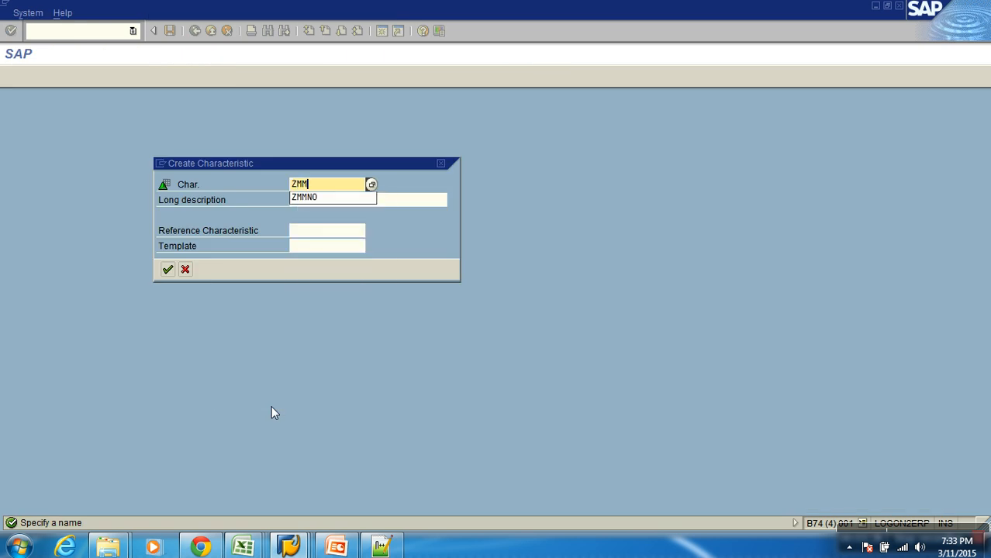
type("TYPE")
key("Tab")
type("M")
key("BackSpace")
type("Material Typ")
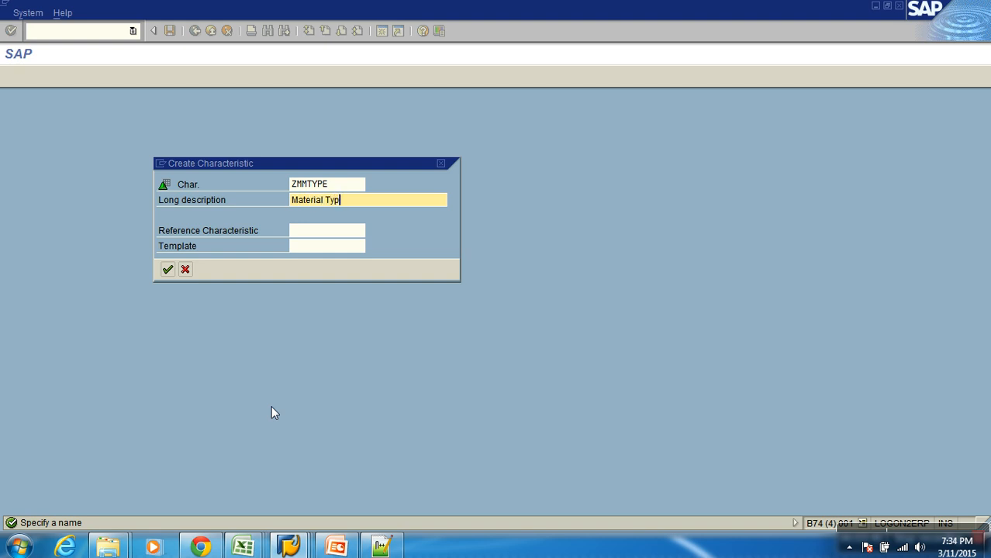
type("e")
key("Return")
- Give characteristic ZMMTYPE the data type CHAR - Character String with length 12
left_click(502, 256)
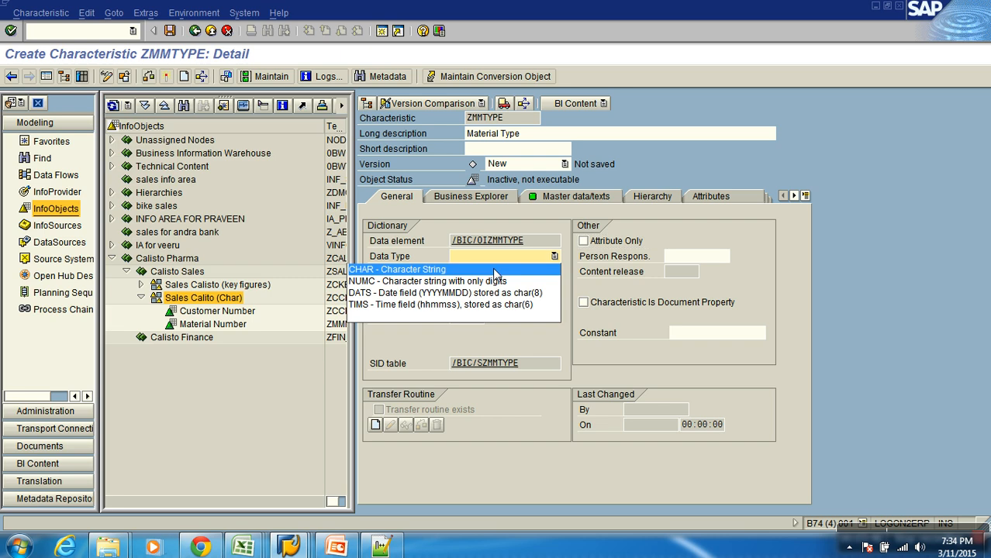
left_click(494, 271)
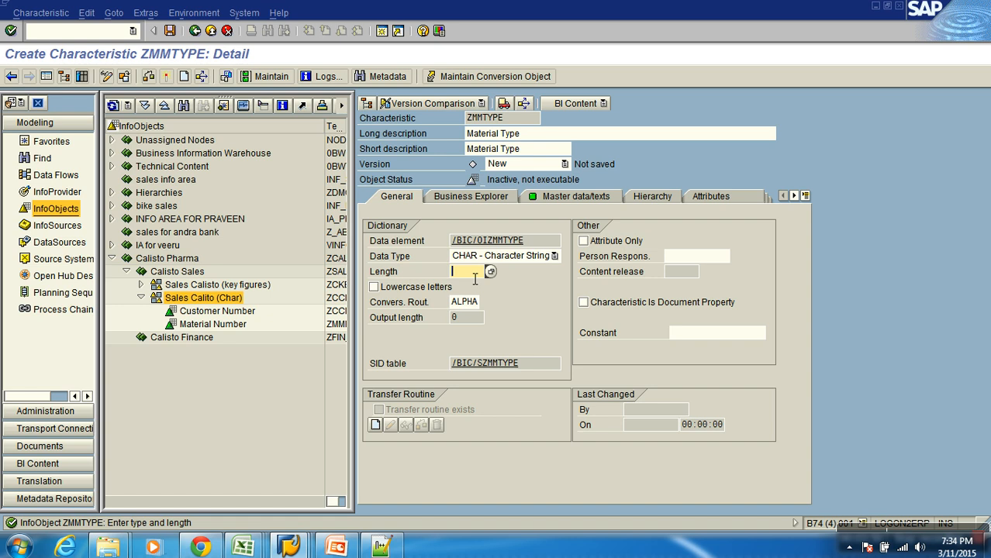
type("12")
- Disable master data and texts for characteristic ZMMTYPE and activate it
left_click(552, 198)
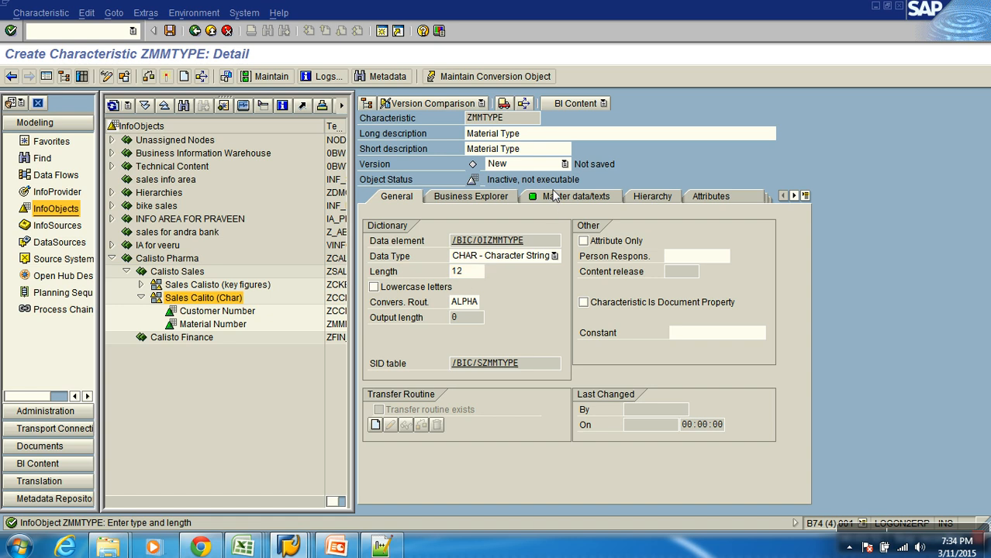
left_click(369, 224)
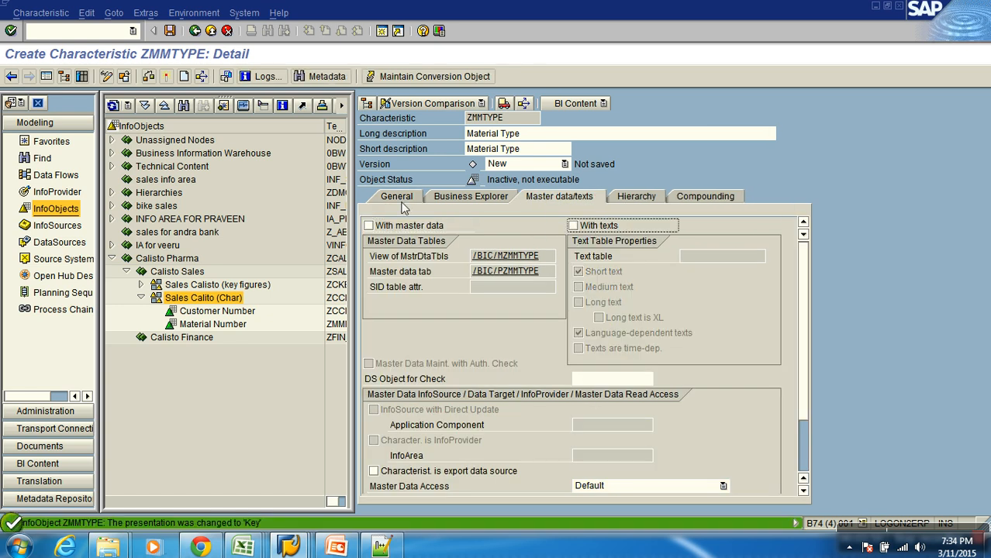
left_click(396, 198)
left_click(165, 76)
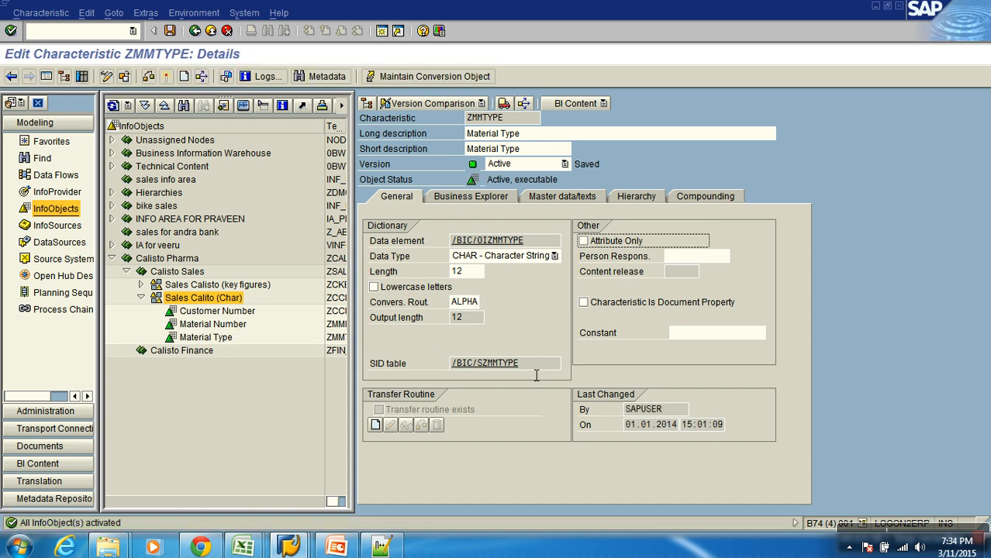
- Create a characteristic ZMMGRP with the long description "Material Group" in the Sales Calito (Char) catalog
left_click(226, 30)
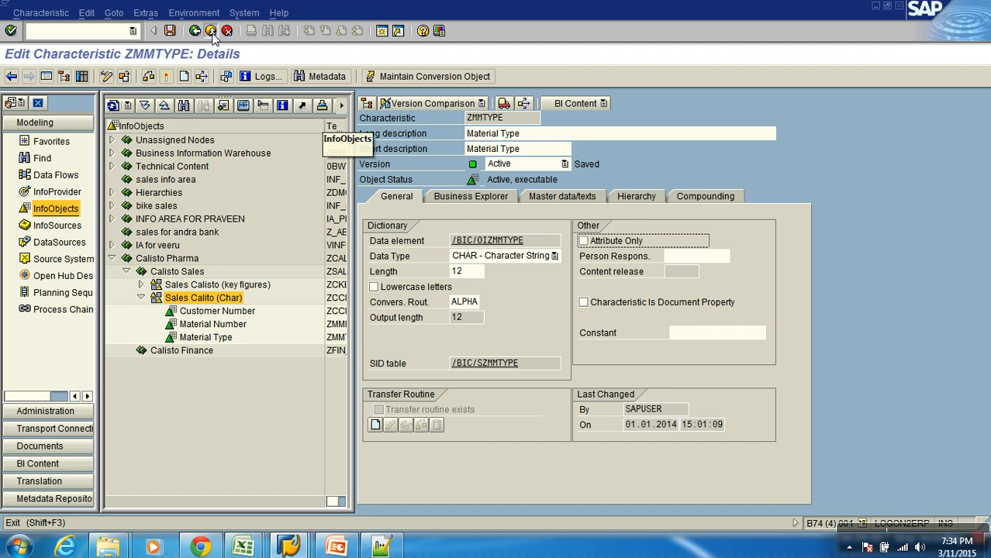
right_click(216, 298)
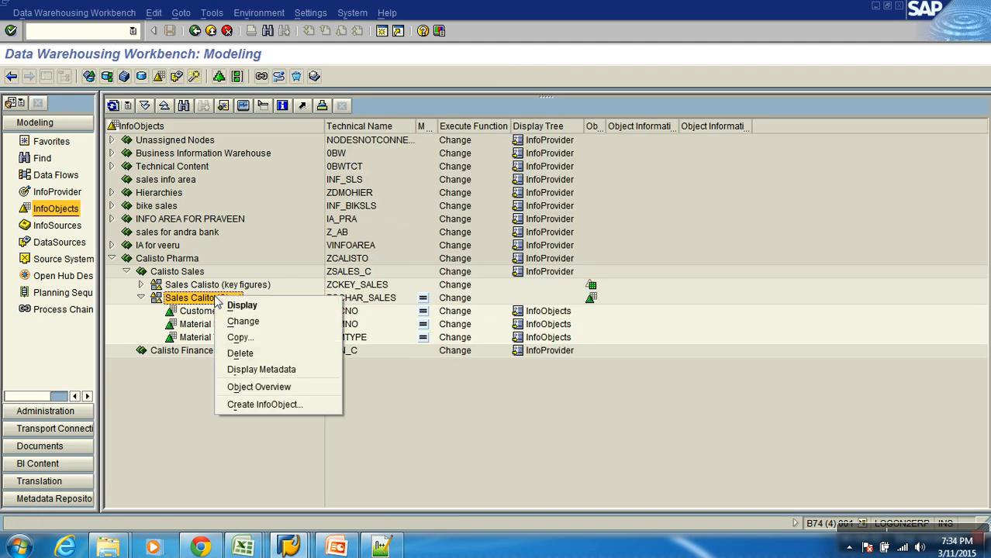
left_click(264, 404)
type("z")
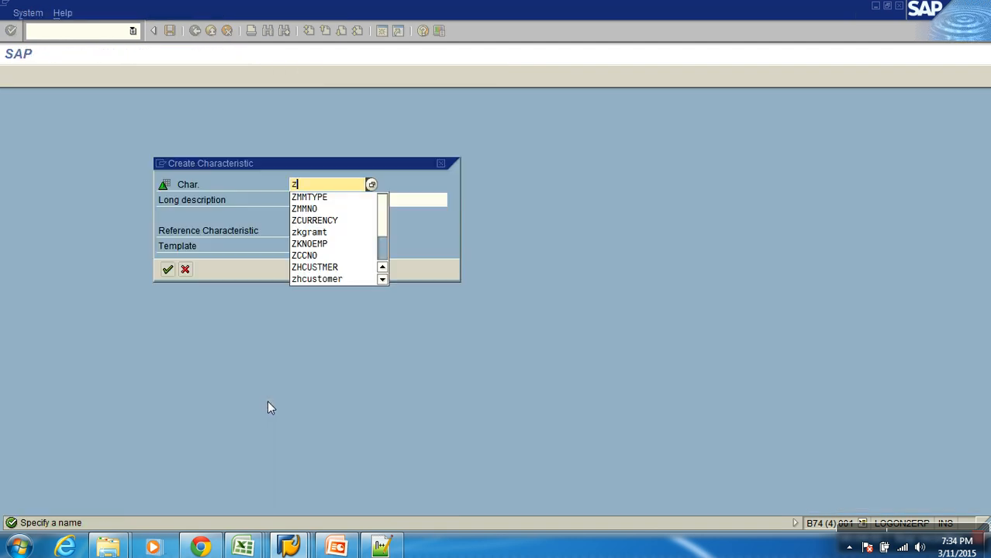
type("mmgrp")
key("Tab")
type("Materi")
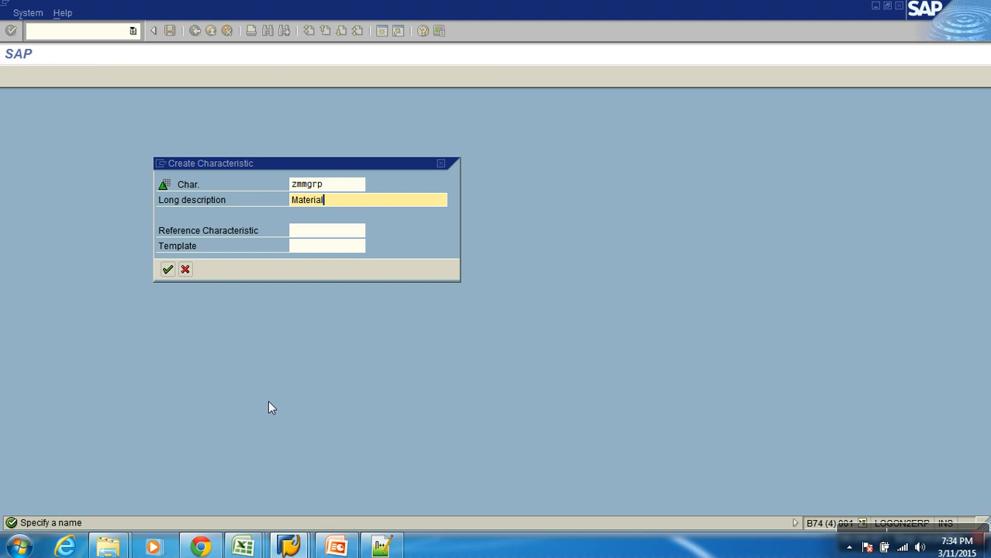
type("al Group")
key("Return")
- Give characteristic ZMMGRP the data type CHAR - Character String with length 12
left_click(485, 257)
left_click(481, 266)
left_click(471, 271)
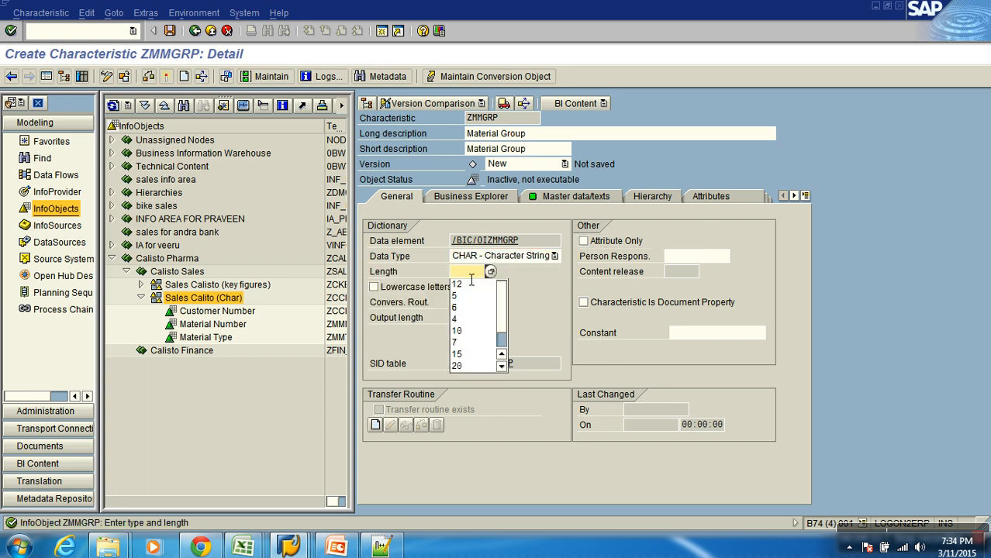
type("1")
left_click(471, 281)
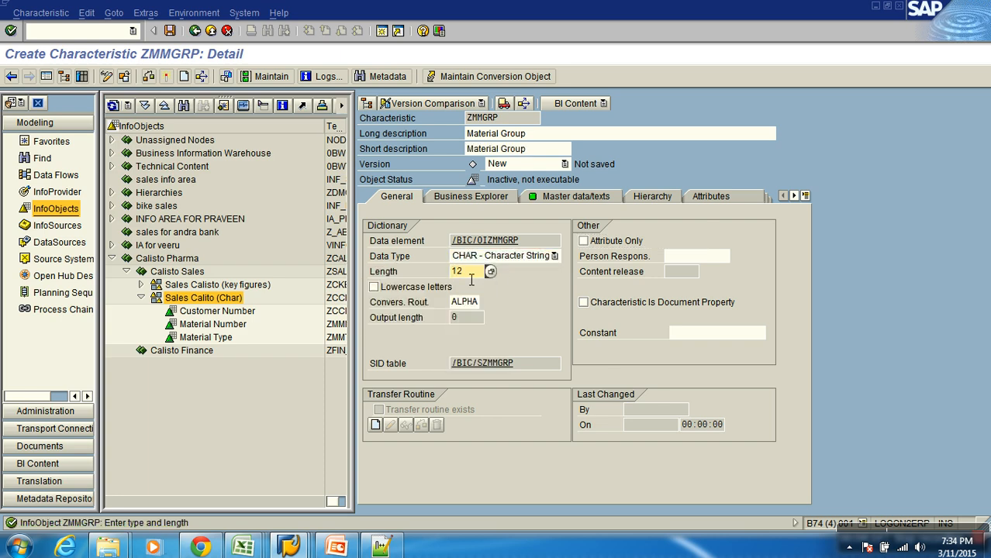
- Clear the length of characteristic ZMMGRP and set its data type to NUMC - Character string with only digits
key("BackSpace")
key("BackSpace")
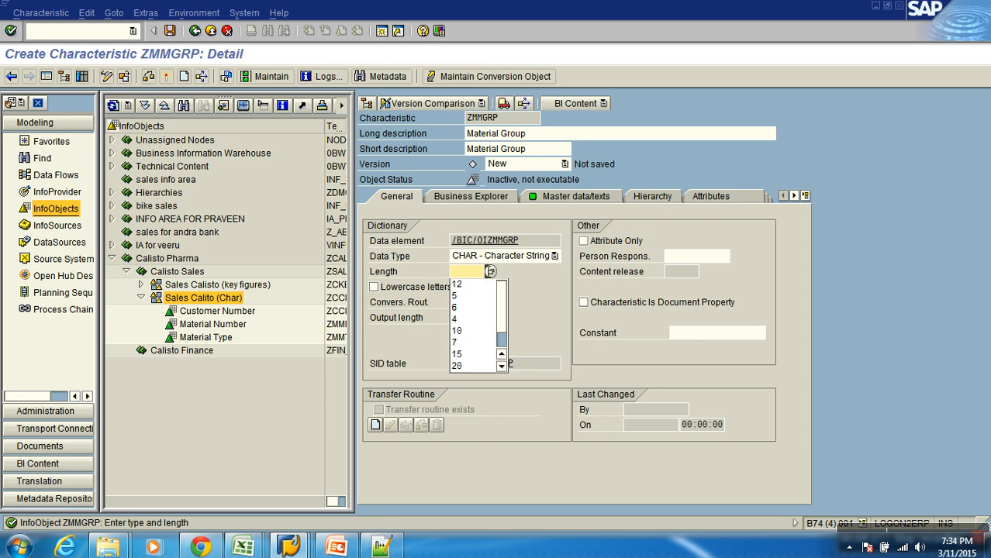
left_click(497, 256)
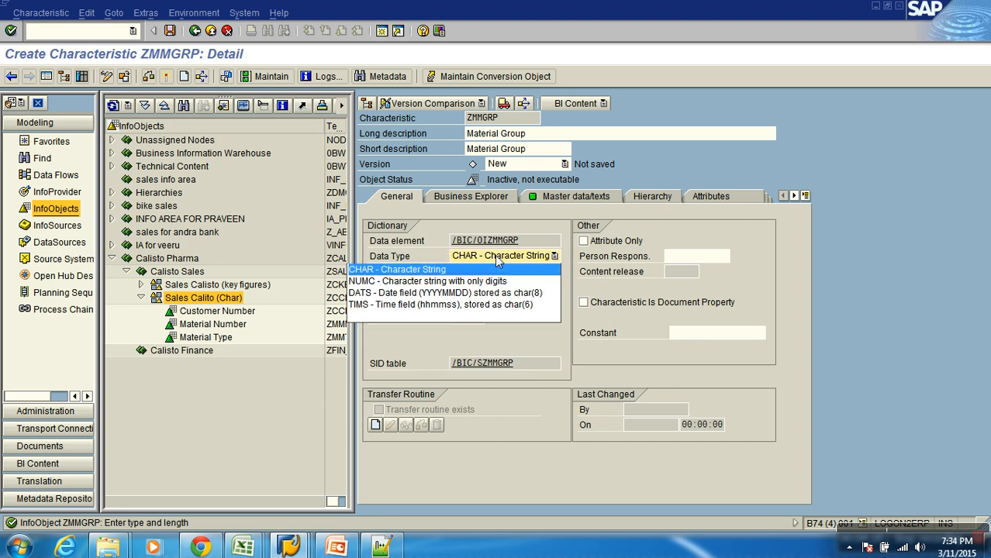
left_click(481, 281)
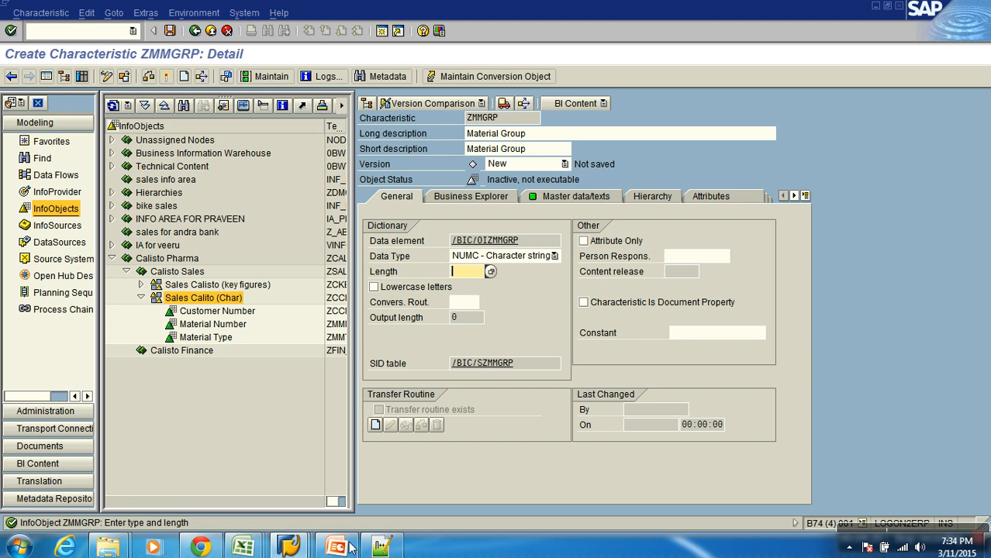
- Switch to the Excel workbook and enter the sample material groups 10, 20 and 30 in cells F14, F16 and F19
left_click(243, 547)
left_click(558, 469)
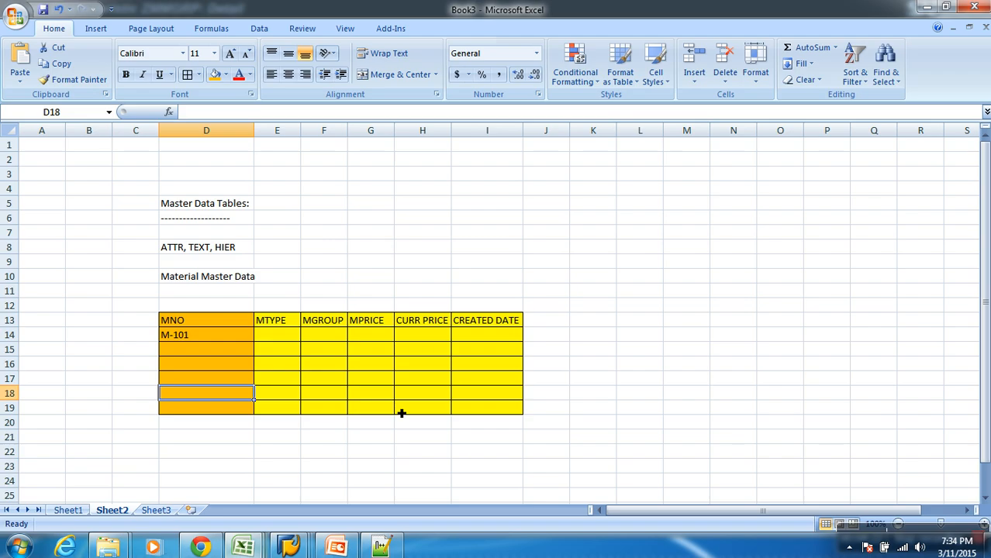
left_click(328, 341)
type("10")
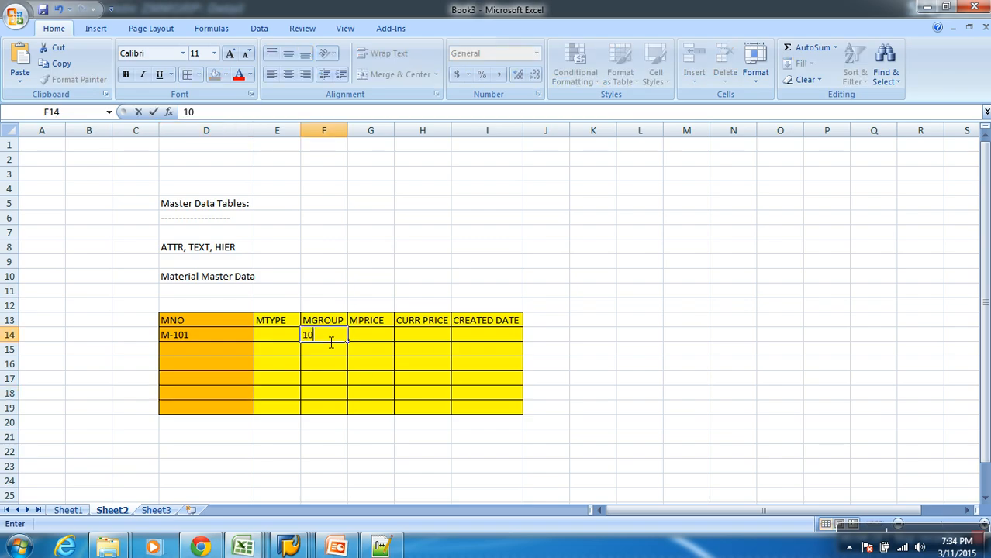
key("Return")
key("Return")
type("20")
key("Return")
key("Return")
key("Return")
type("30")
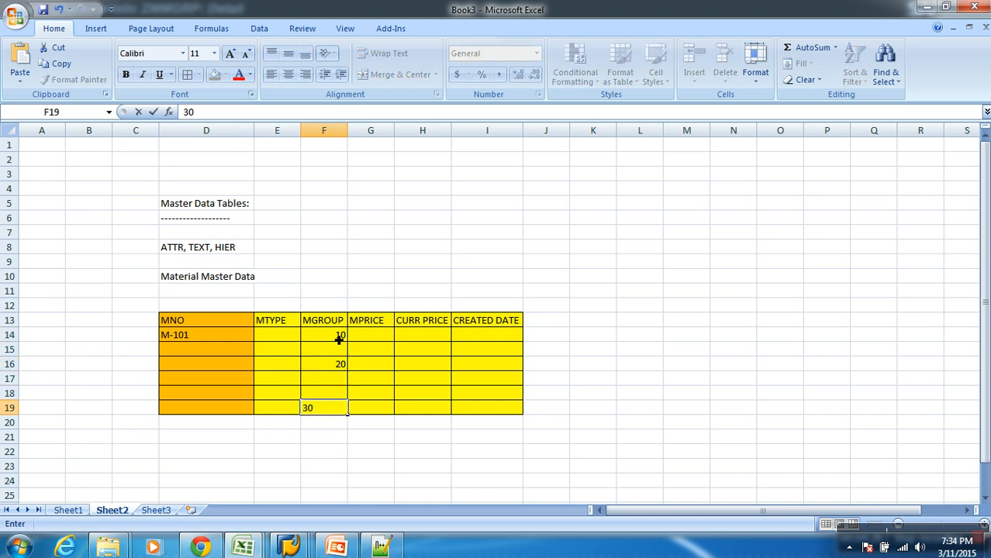
left_click(400, 350)
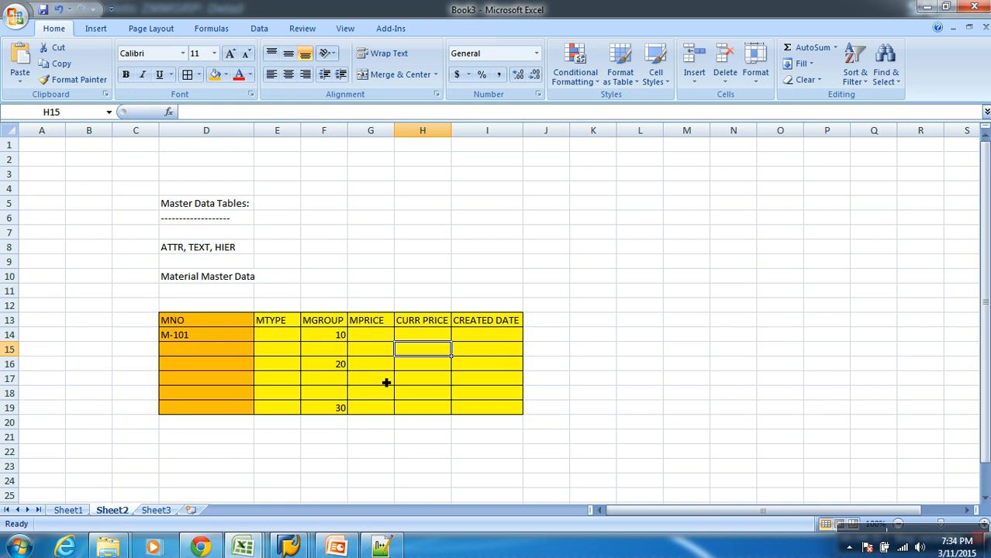
left_click_drag(338, 335, 338, 421)
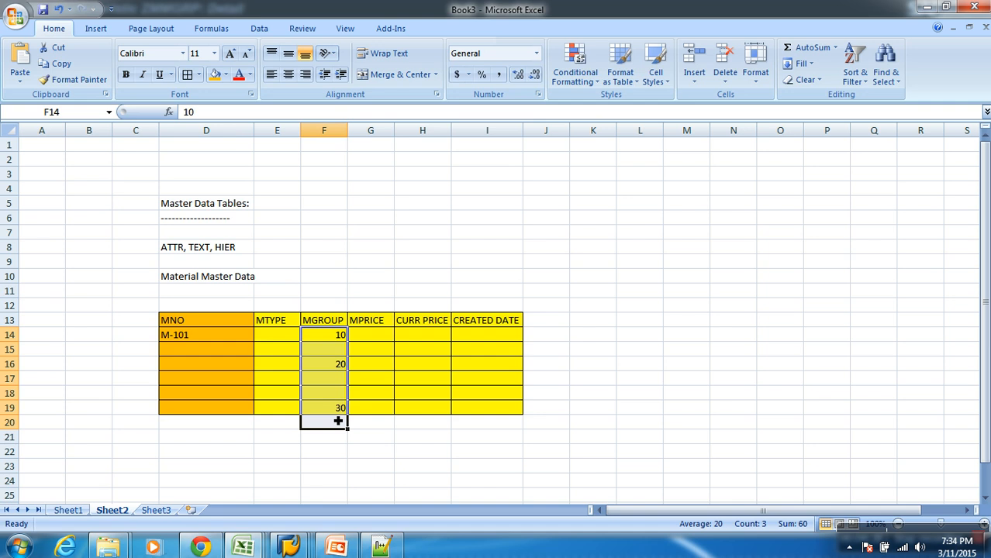
- Switch back to SAP and set the length of characteristic ZMMGRP to 2
key("alt+Tab")
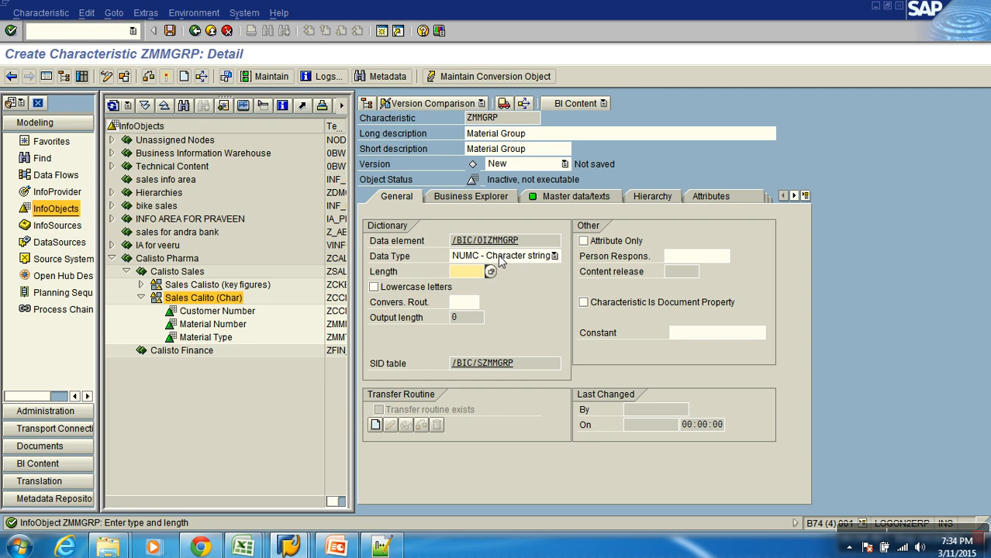
type("2")
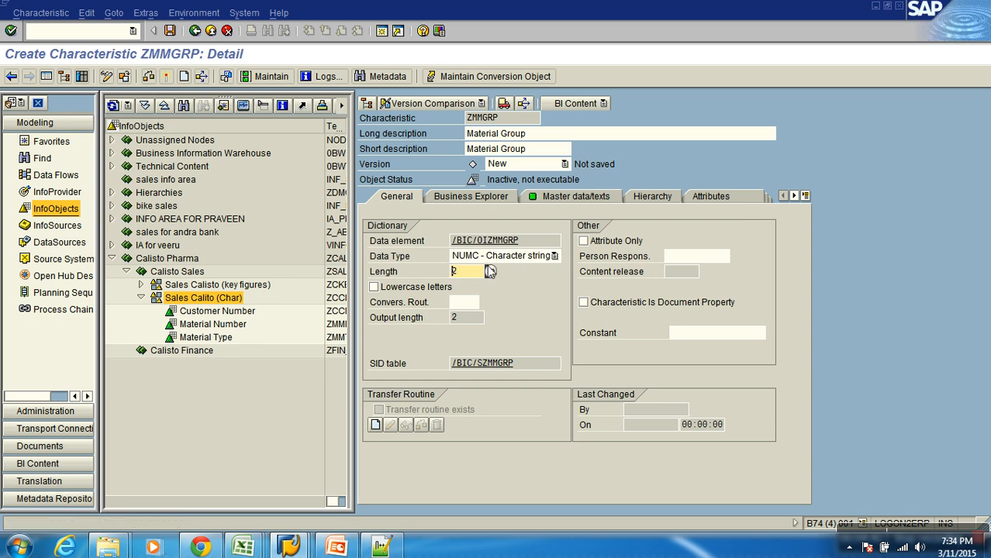
- Disable master data and texts for characteristic ZMMGRP and activate it
left_click(556, 198)
left_click(369, 225)
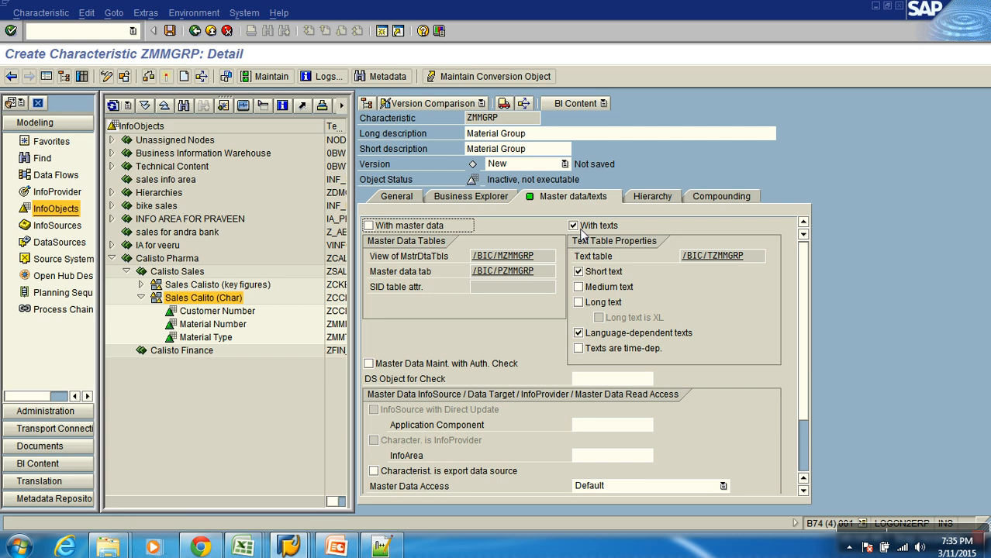
left_click(574, 224)
left_click(165, 76)
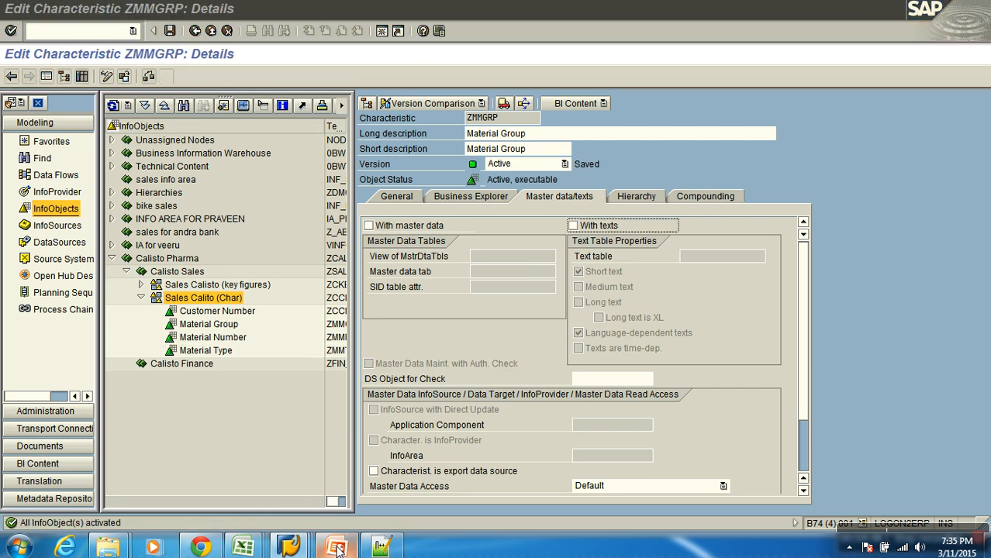
- Check the MPRICE column in Excel, return to SAP and create key figure ZMMPRC, described as "Price", in the Sales Calisto (key figures) catalog
key("alt+Tab")
left_click(380, 326)
key("alt+Tab")
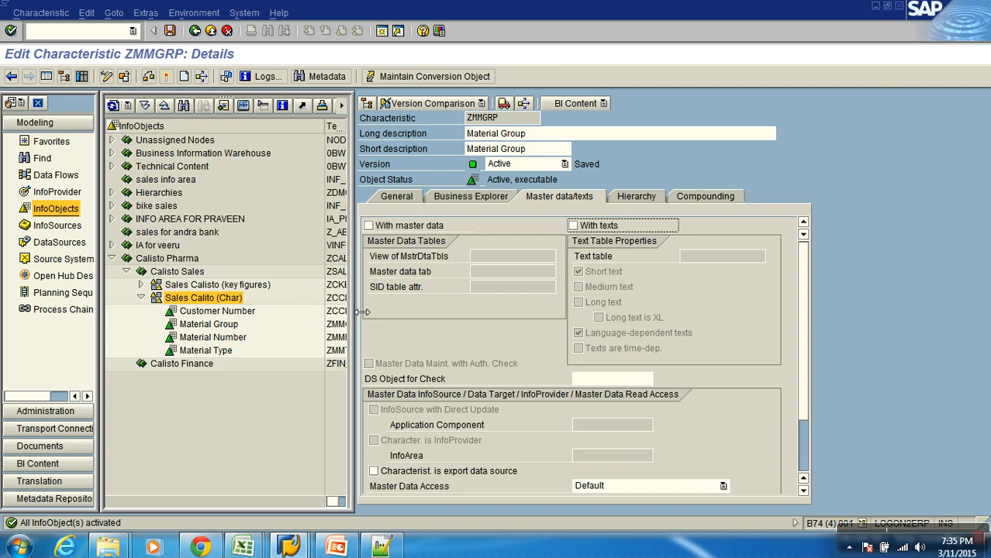
left_click(216, 31)
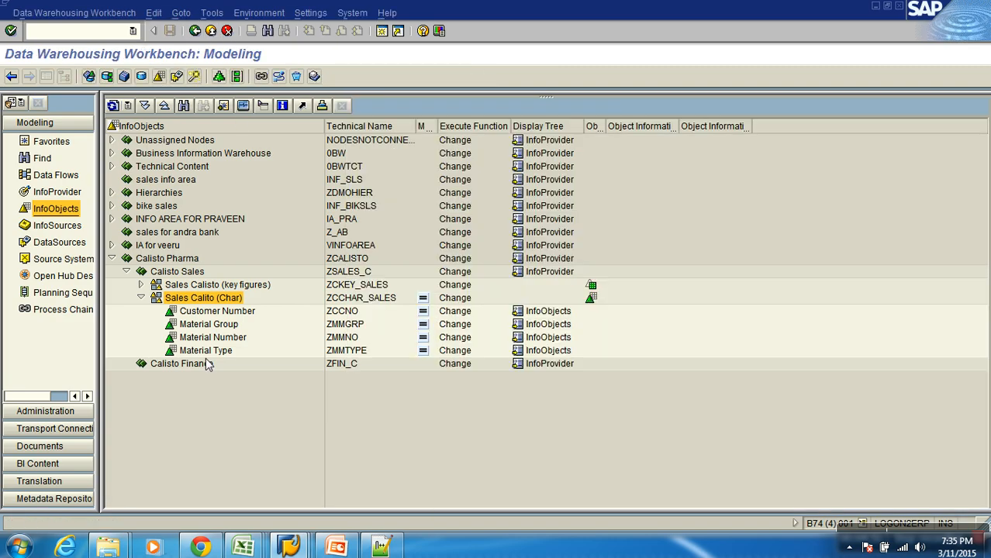
right_click(217, 285)
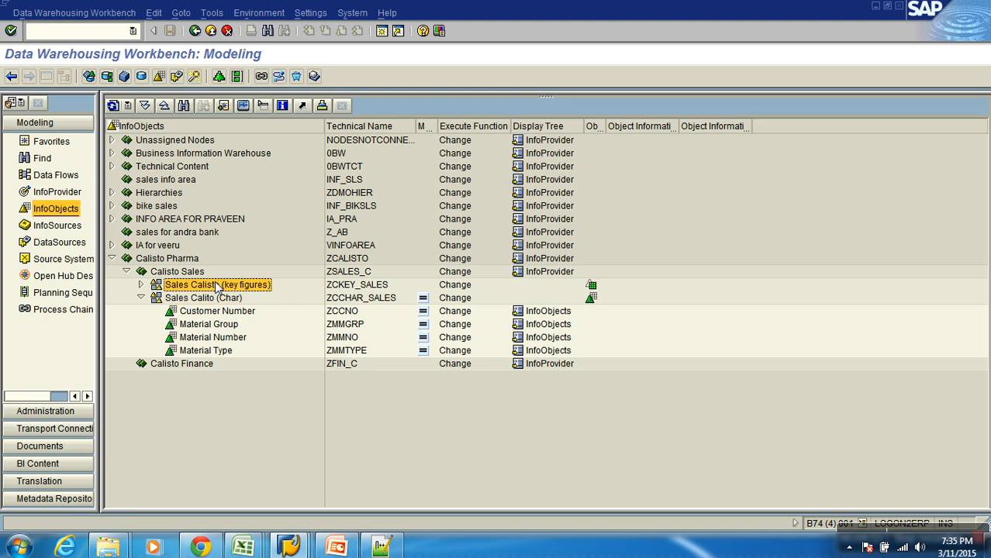
left_click(268, 390)
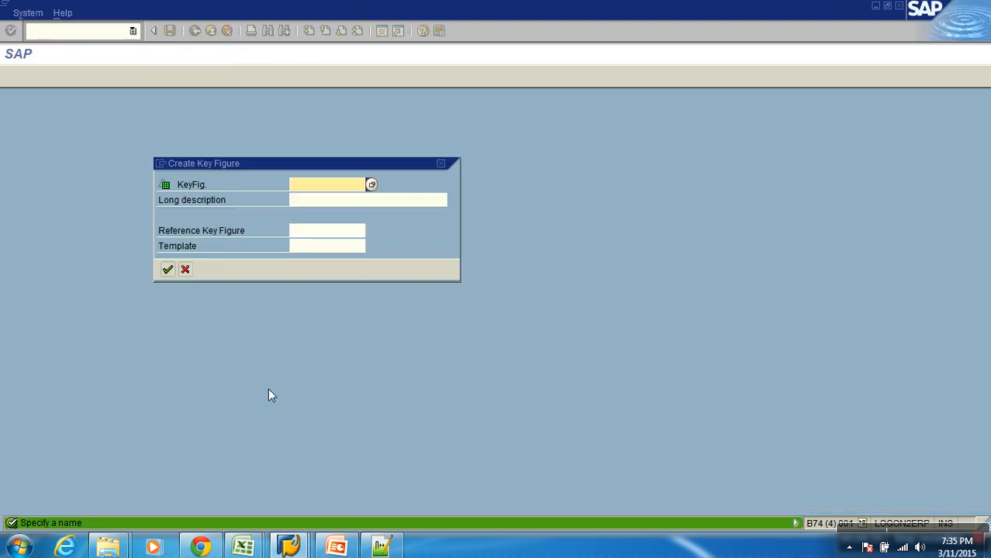
type("zmmprc")
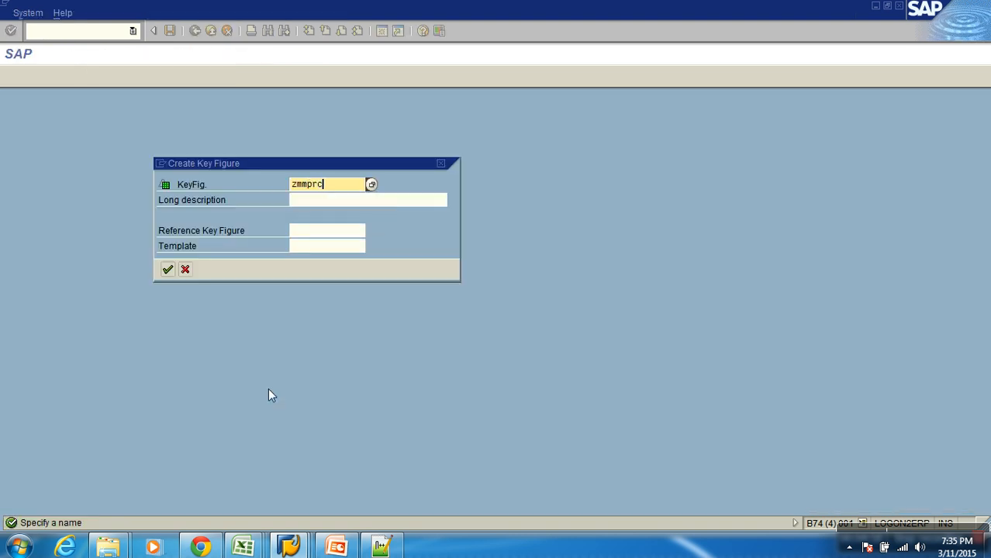
key("Tab")
type("Price")
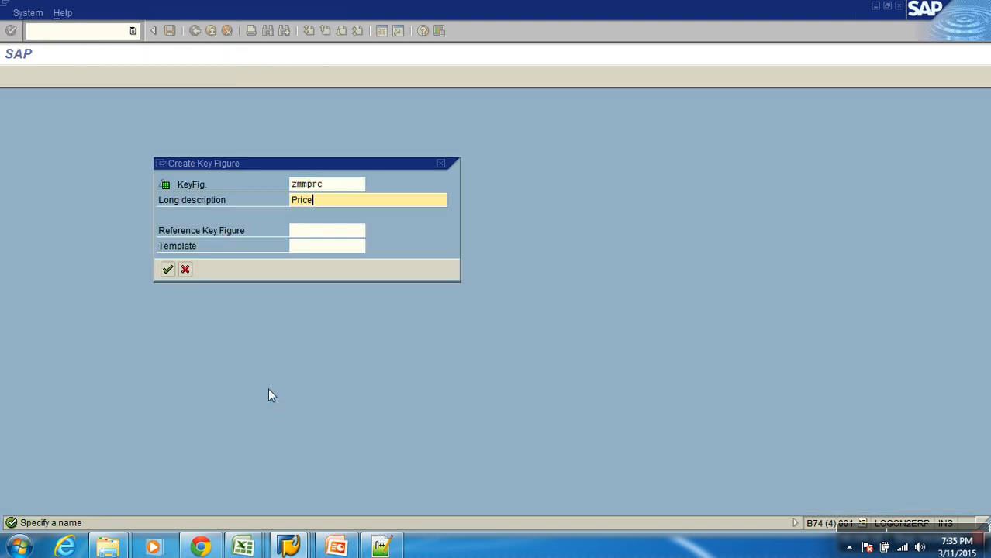
key("Return")
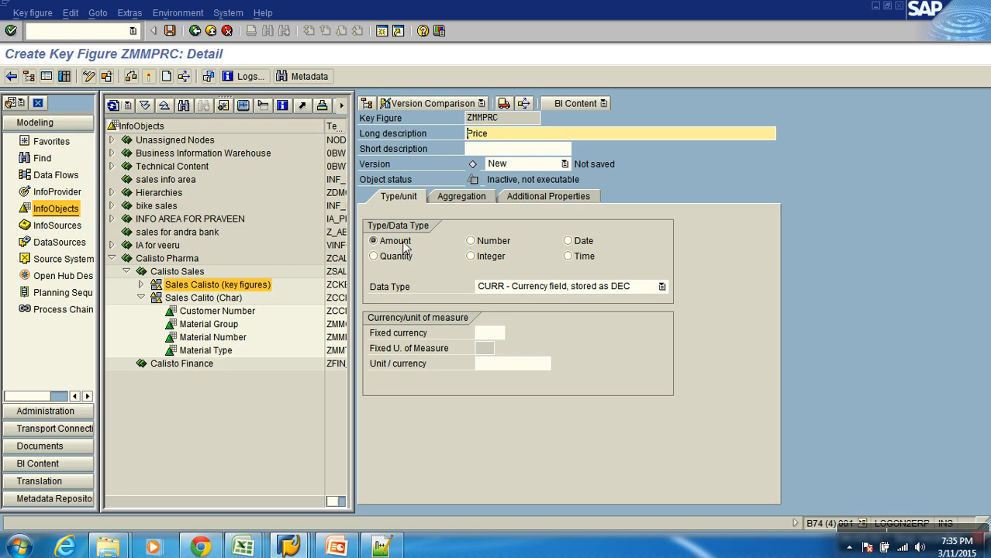
- Check the price and currency columns in Excel, return to SAP and set the unit / currency of key figure ZMMPRC to 0CURRENCY
key("alt+Tab")
left_click(420, 324)
left_click(395, 326)
key("alt+Tab")
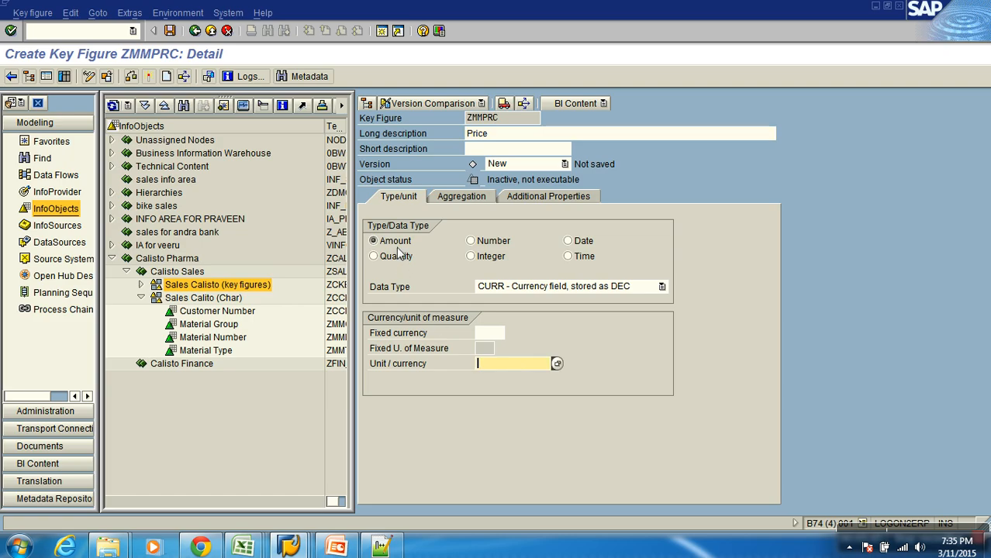
type("0")
left_click(519, 375)
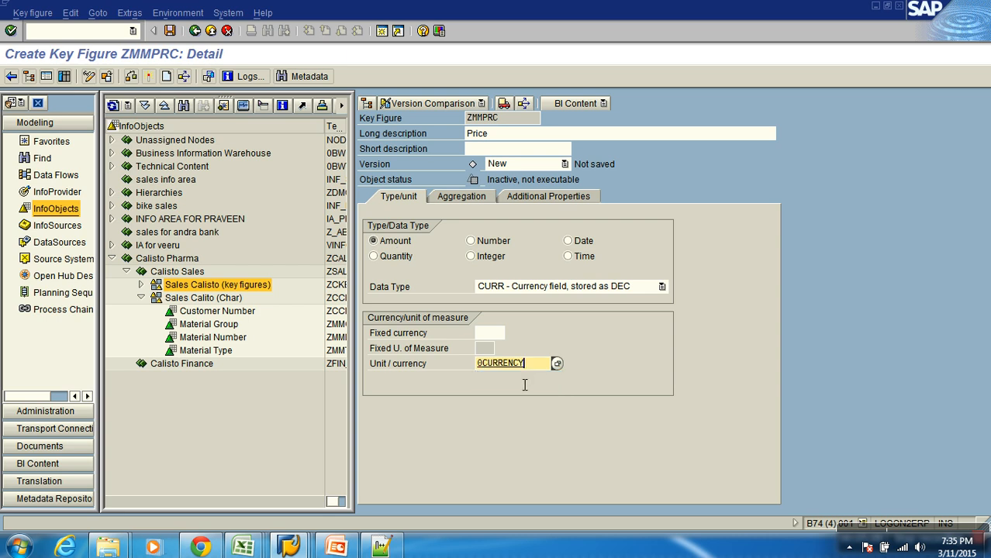
- Confirm the currency assignment and activate key figure ZMMPRC
key("Return")
left_click(148, 77)
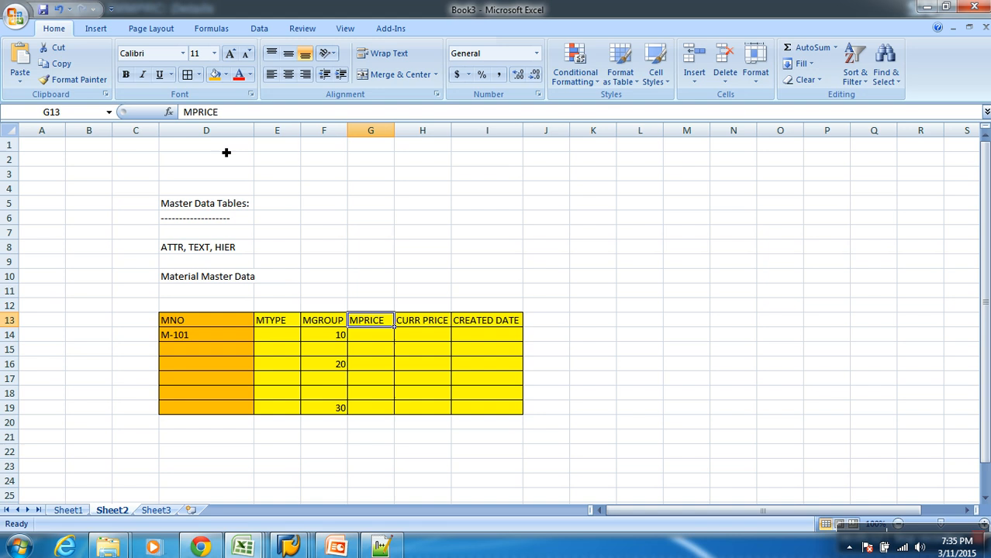
- Check the CURR PRICE and CREATED DATE columns in Excel, return to SAP and leave the maintenance of key figure ZMMPRC
key("alt+Tab")
left_click(477, 324)
left_click_drag(438, 324, 429, 416)
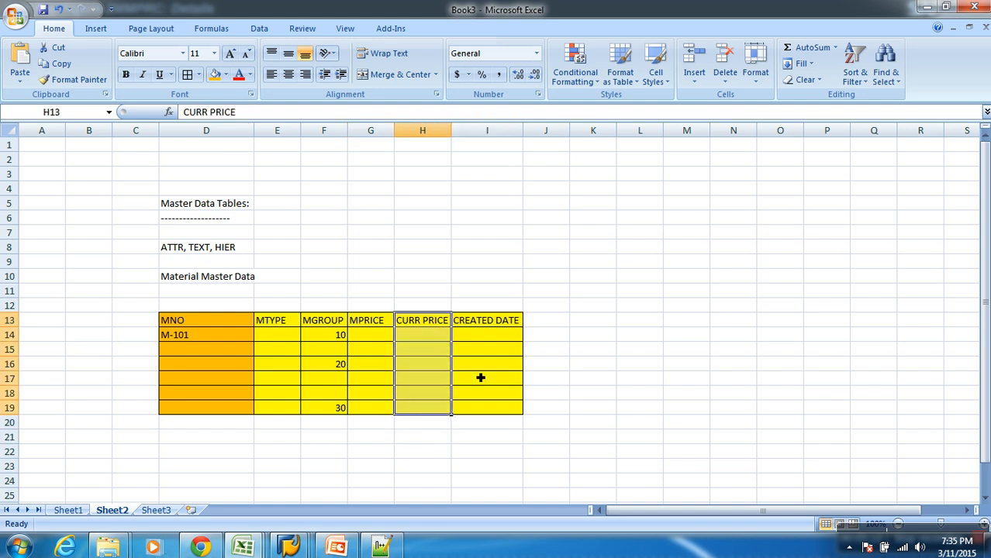
left_click(509, 321)
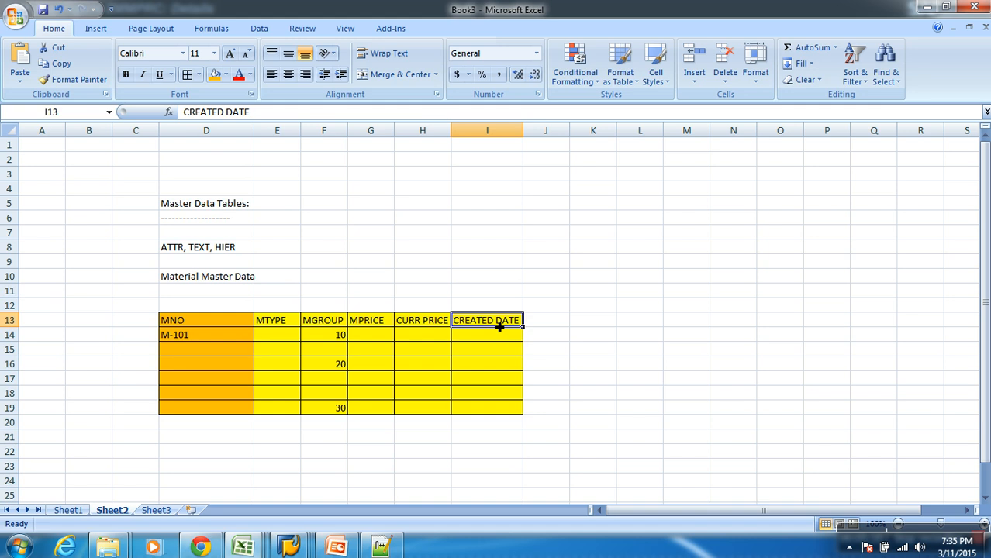
key("alt+Tab")
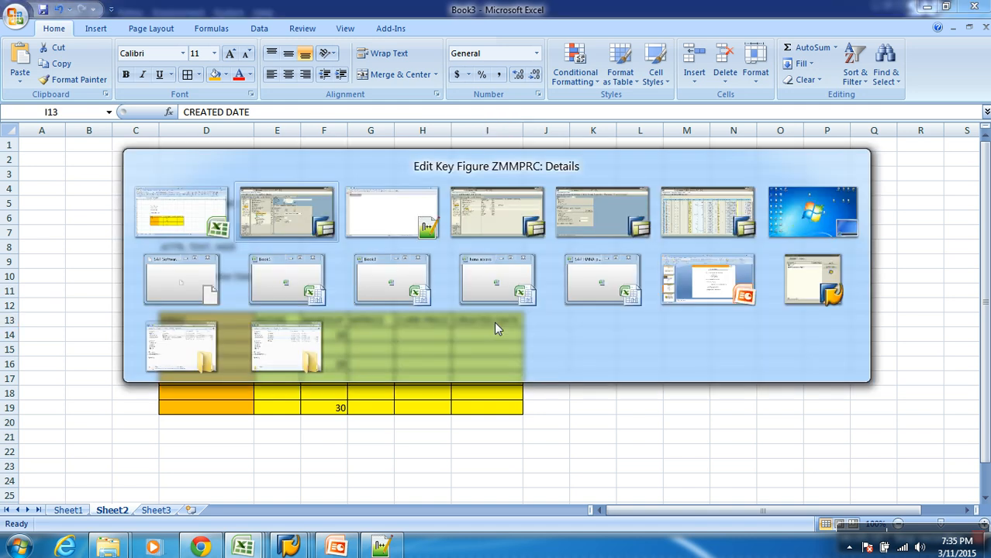
left_click(226, 31)
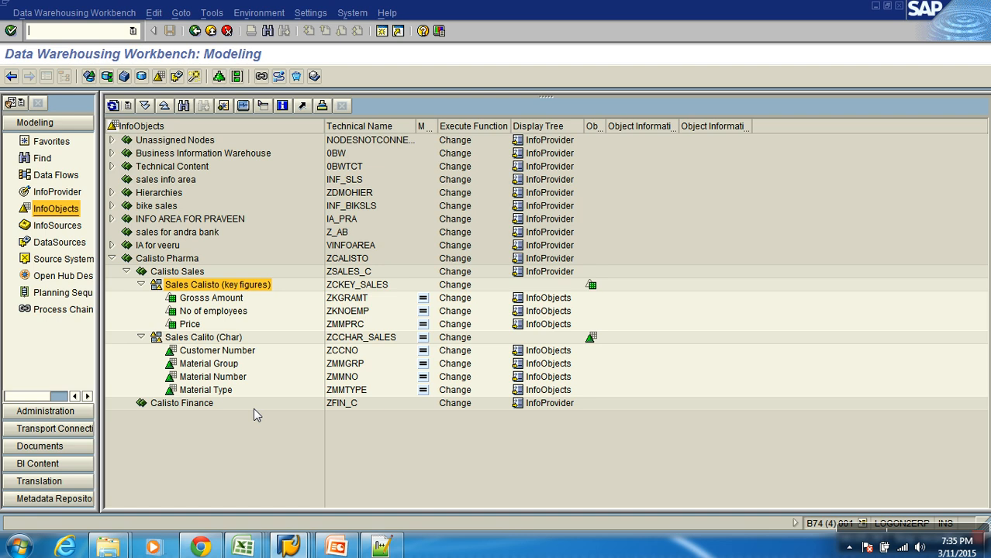
- Review the MTYPE to CREATED DATE headers in Excel, return to SAP and open characteristic ZMMNO (Material Number) for changing at full width
key("alt+Tab")
left_click(279, 326)
left_click_drag(289, 326, 497, 331)
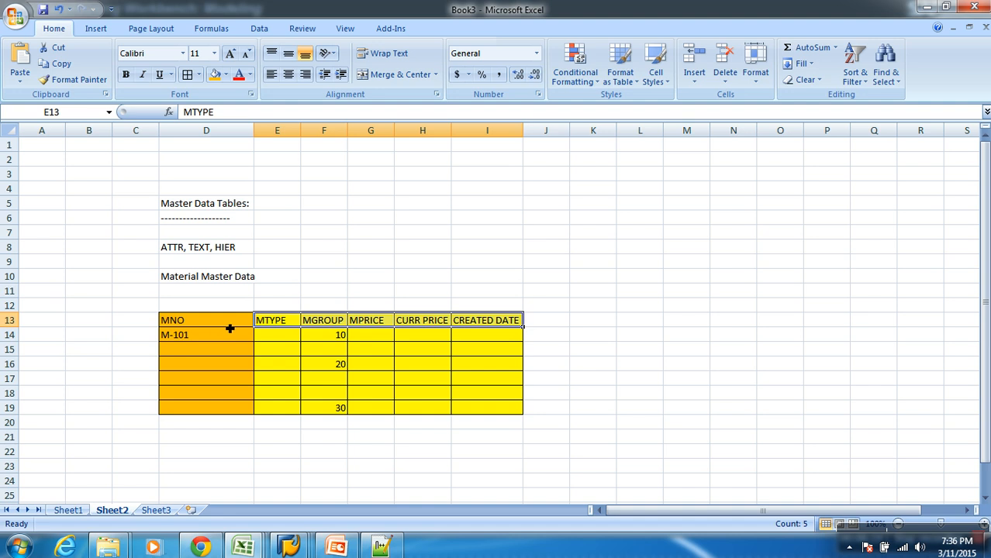
left_click_drag(287, 321, 519, 327)
key("alt+Tab")
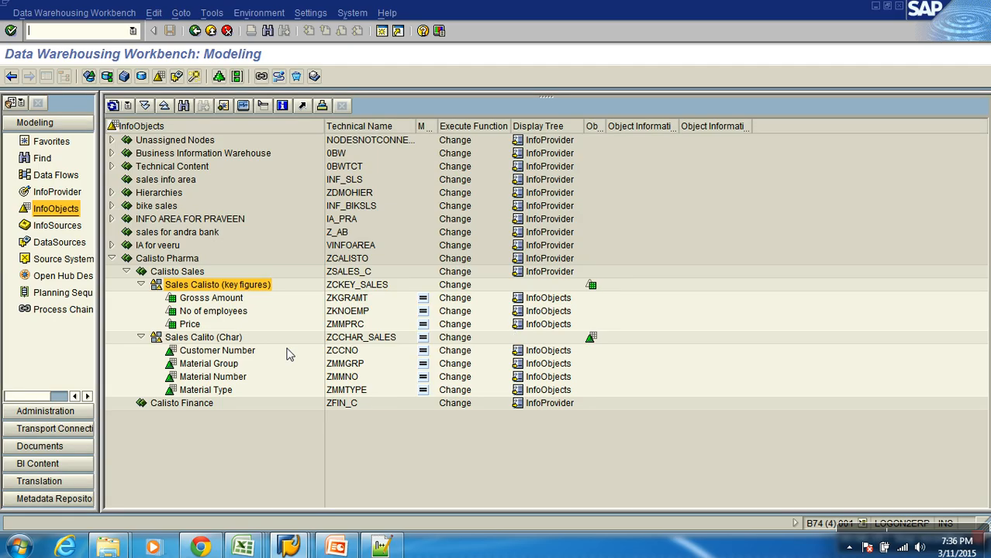
left_click(231, 378)
right_click(233, 379)
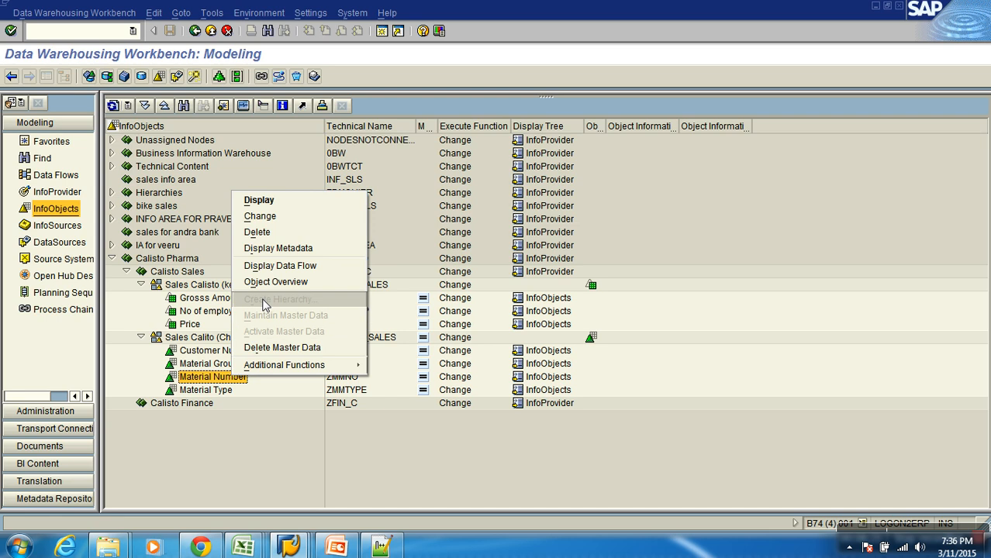
left_click(276, 218)
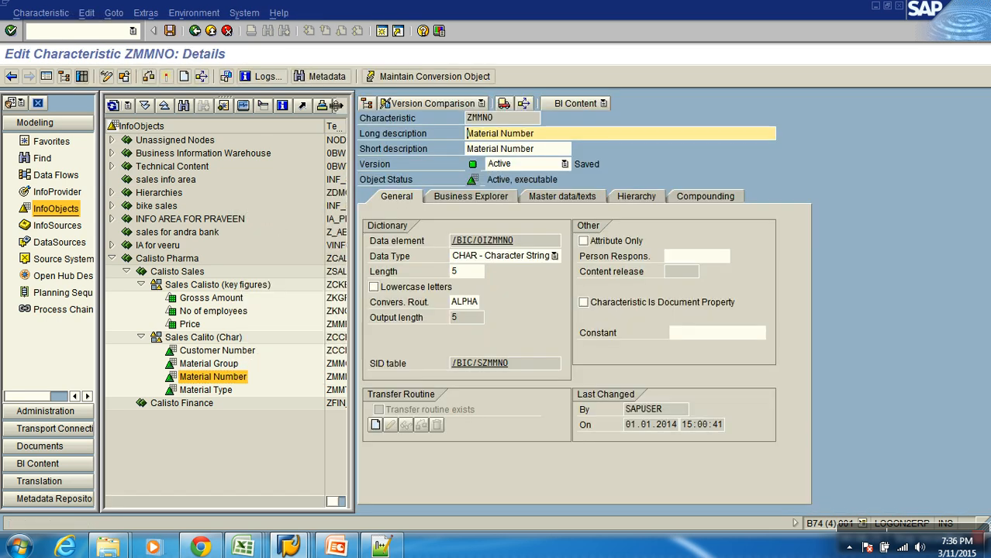
left_click(46, 77)
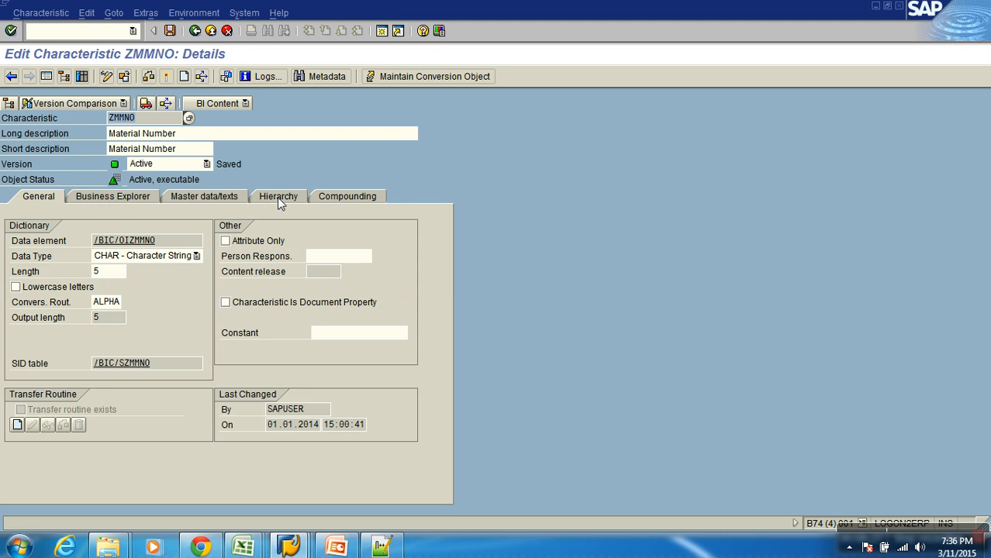
- Enable master data for characteristic ZMMNO, leaving texts off
left_click(231, 198)
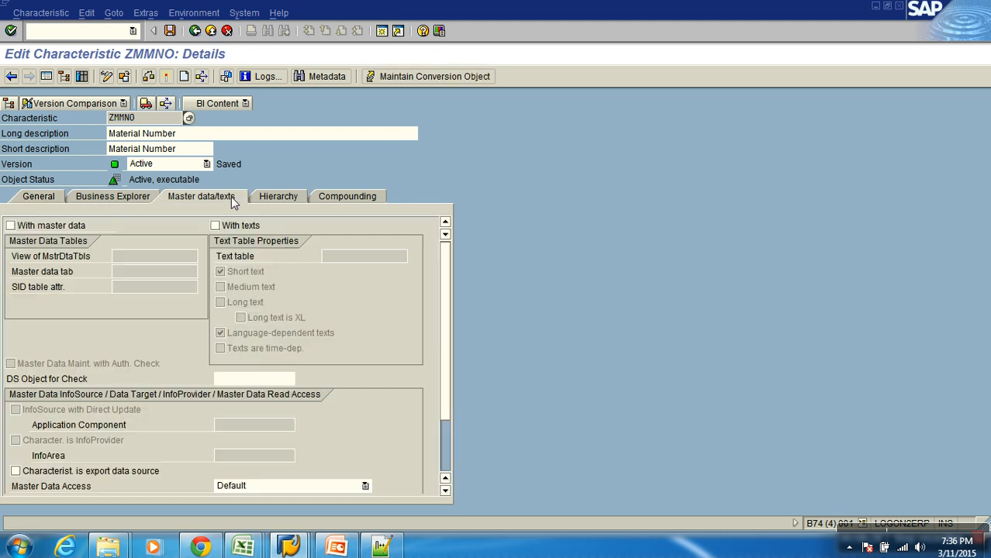
left_click(60, 230)
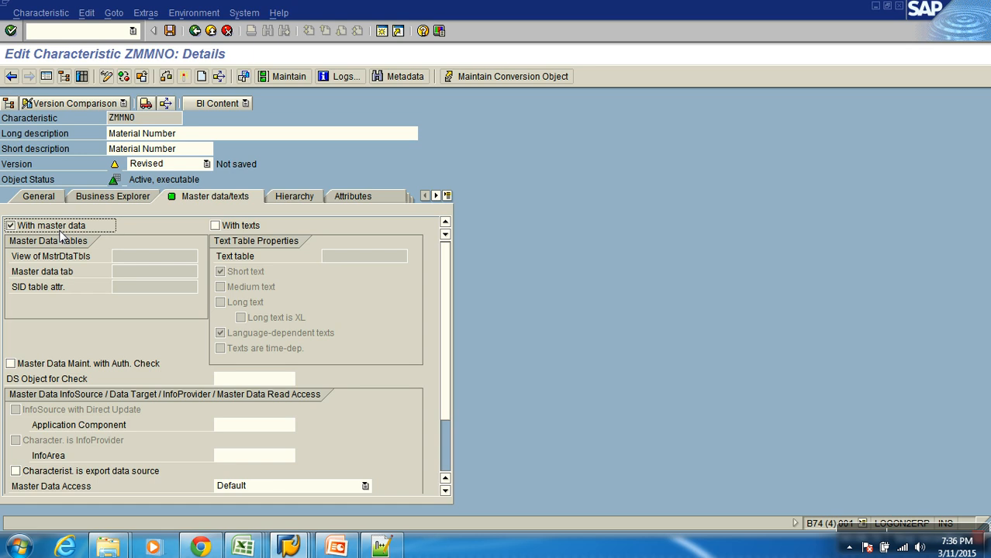
left_click(60, 230)
left_click(60, 230)
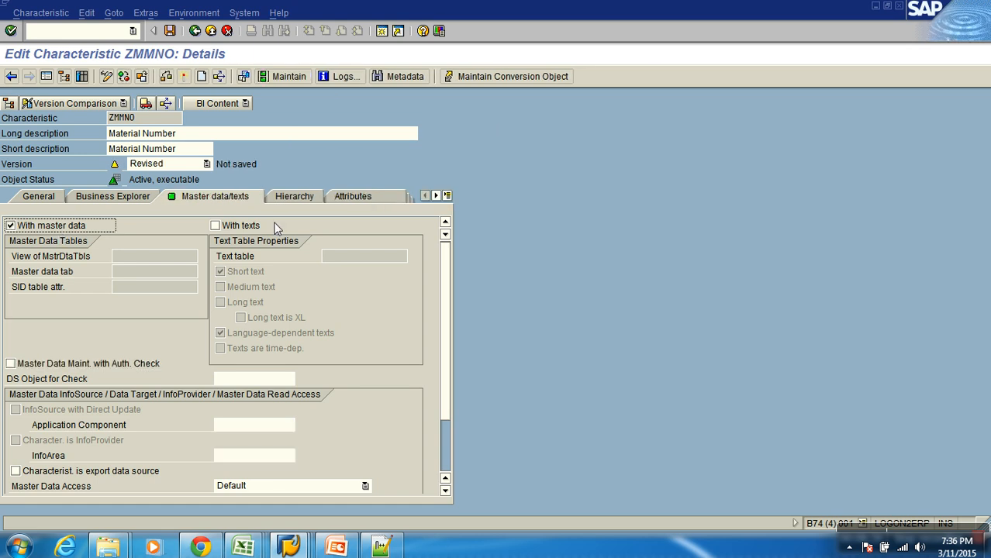
- Add characteristics ZMMTYPE and ZMMGRP to the attribute list of ZMMNO
left_click(370, 199)
left_click(85, 286)
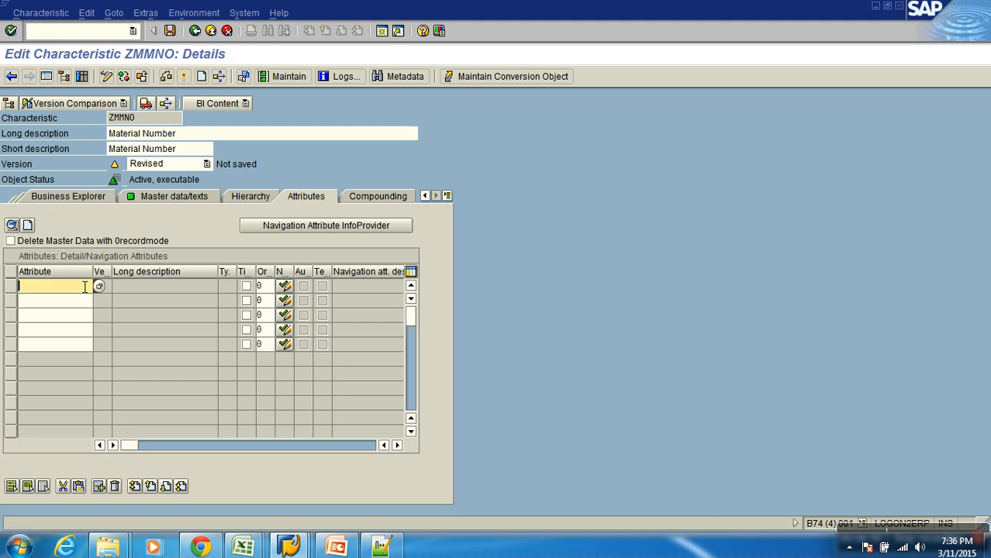
type("zmmtype")
key("Return")
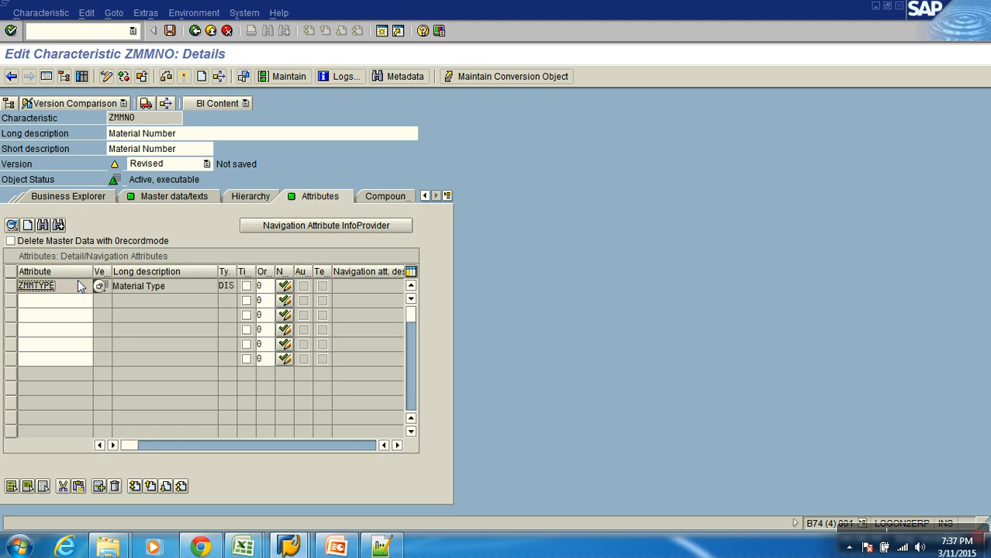
type("zmmgrp")
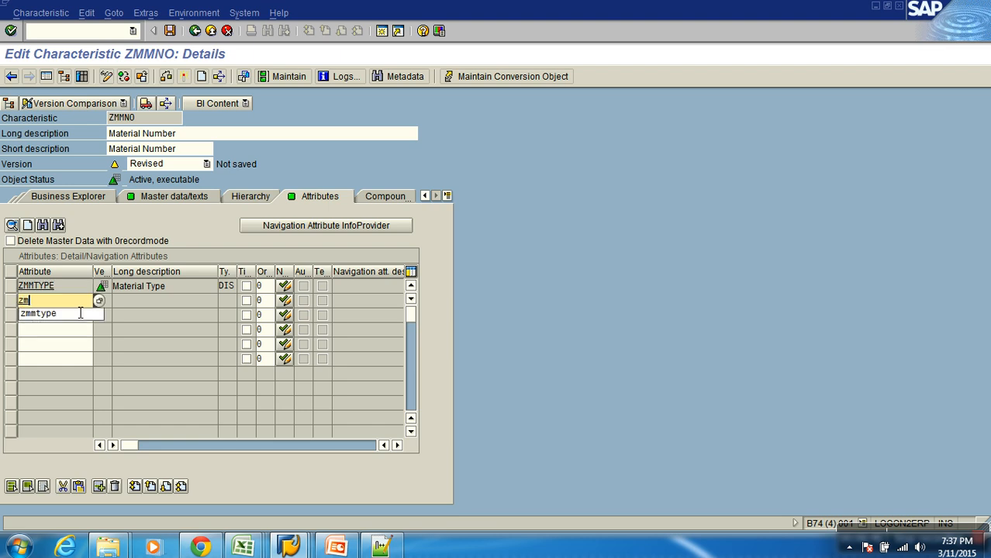
key("Return")
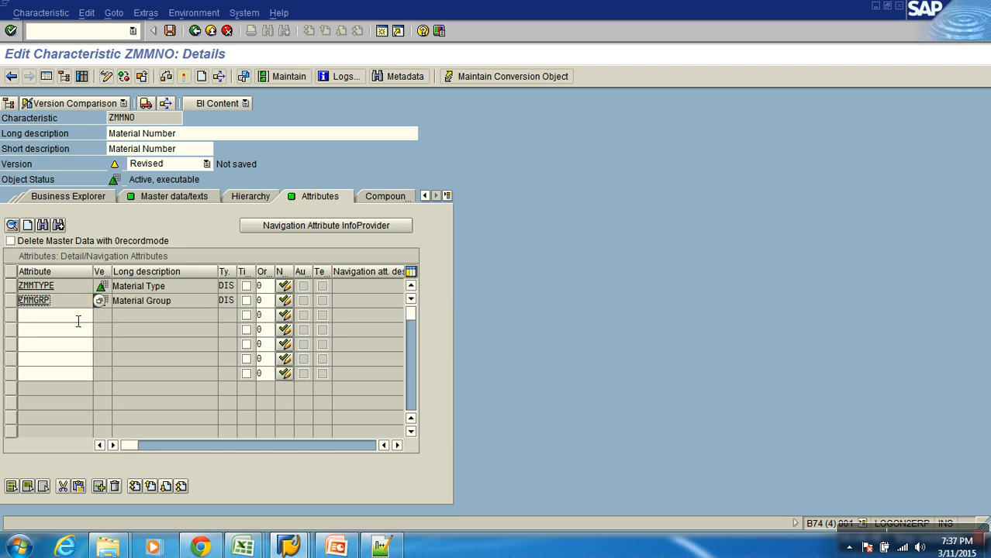
left_click(78, 321)
type("zmprc")
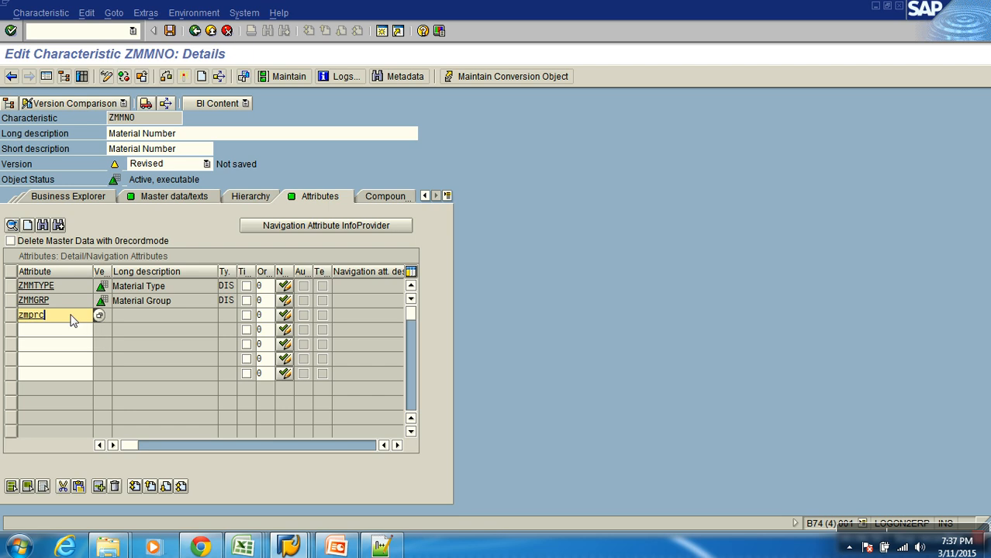
key("Return")
left_click(185, 315)
- Add key figure ZMMPRC with its currency and then 0CALDAY to the attribute list of ZMMNO
left_click(60, 321)
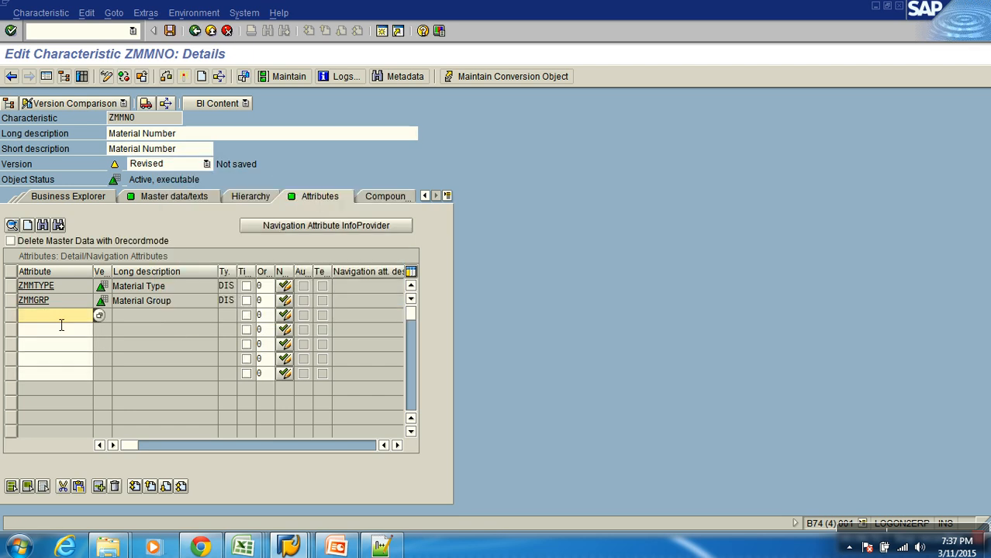
type("zmprc")
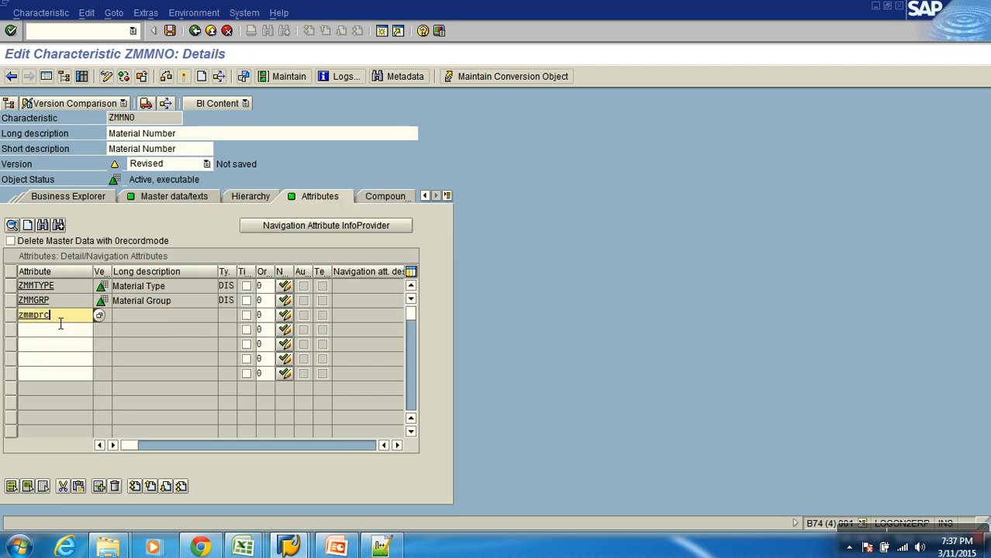
key("Return")
key("Return")
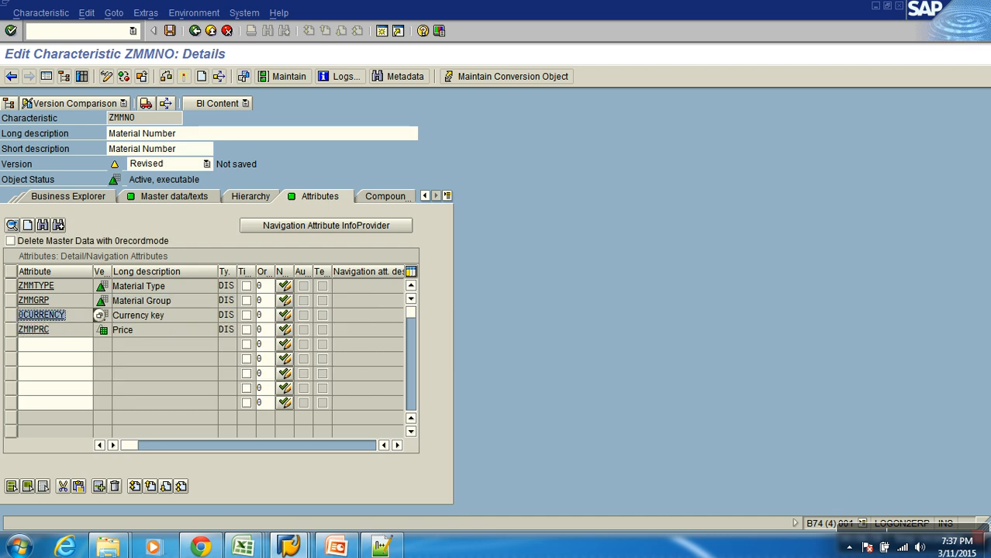
left_click(46, 348)
type("0calday")
key("Return")
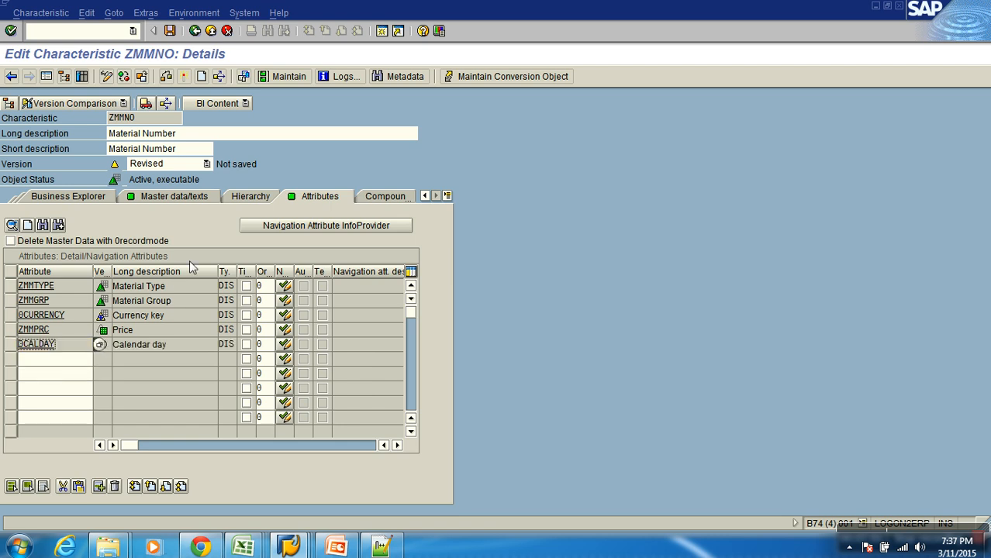
- Activate characteristic ZMMNO and display its generated master data tables
left_click(171, 119)
left_click(75, 361)
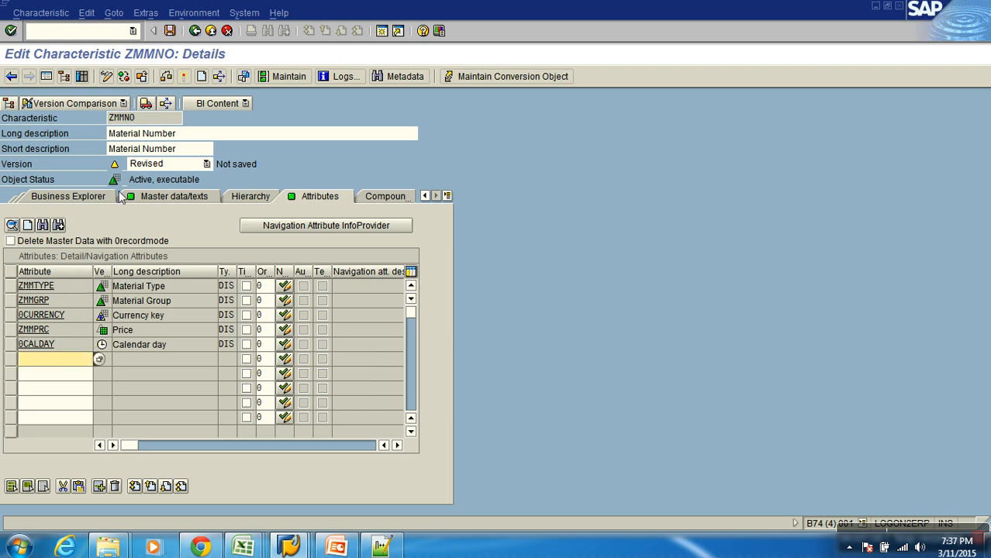
left_click(184, 77)
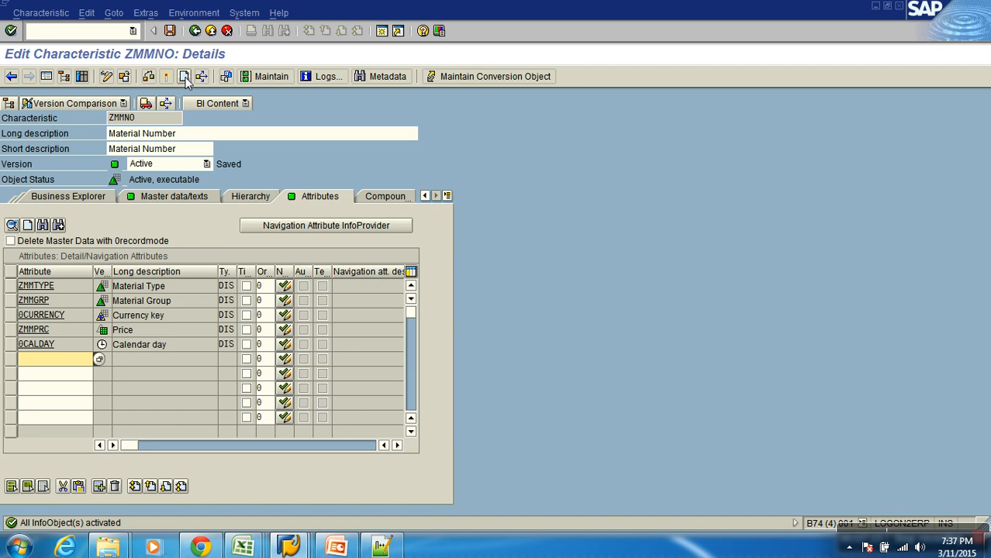
left_click(189, 196)
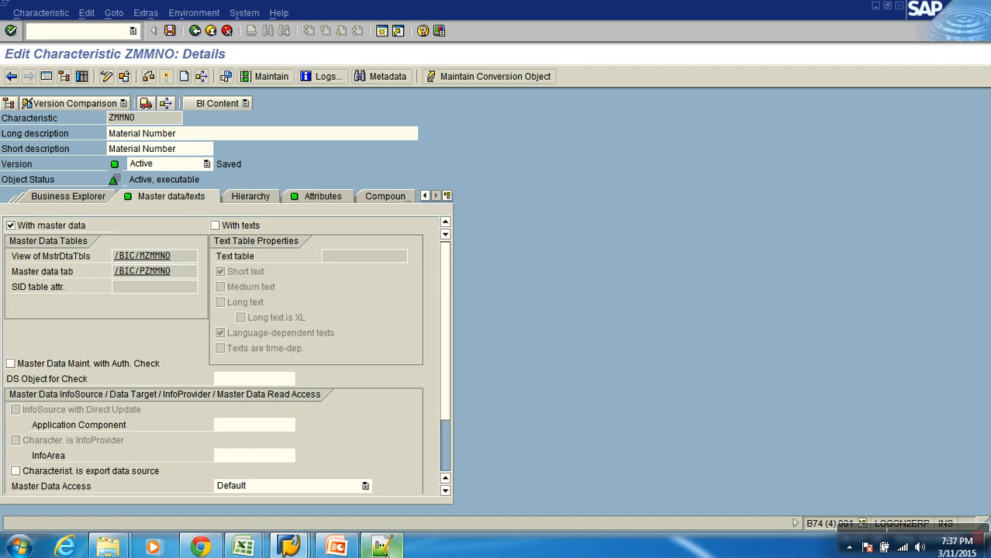
- Switch to the Excel workbook and enter ZMMNO in cell I7 of Sheet2
left_click(381, 548)
mouse_move(244, 547)
left_click(399, 503)
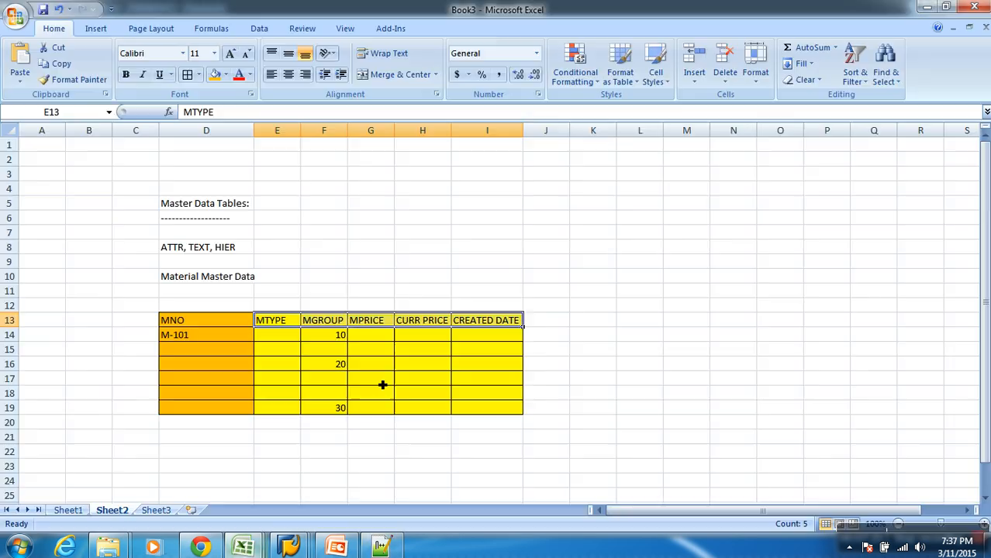
left_click(234, 324)
left_click(515, 239)
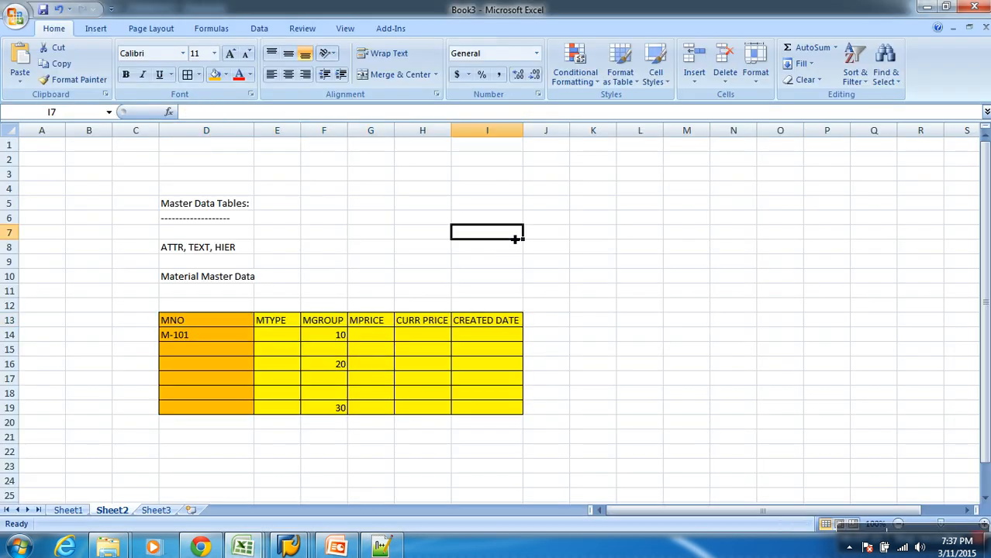
type("ZMMNO")
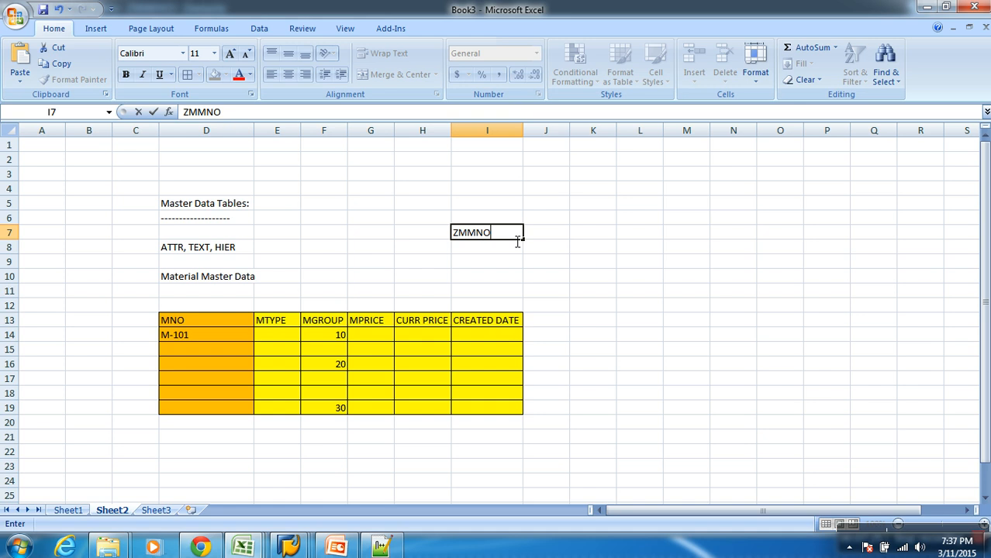
key("Return")
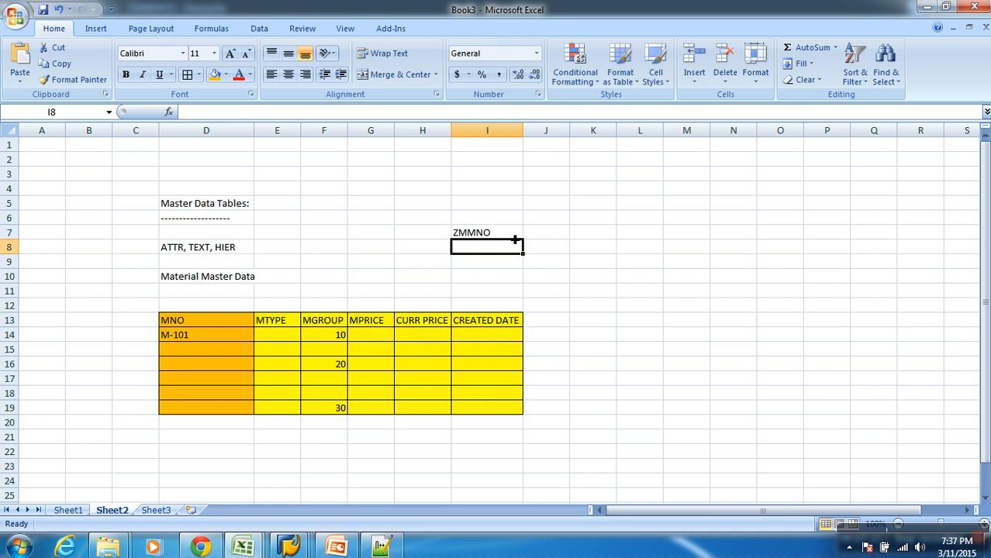
- Enter the master data table naming pattern /BIC,0/PXXXXXX in cell I8
key("alt")
double_click(516, 249)
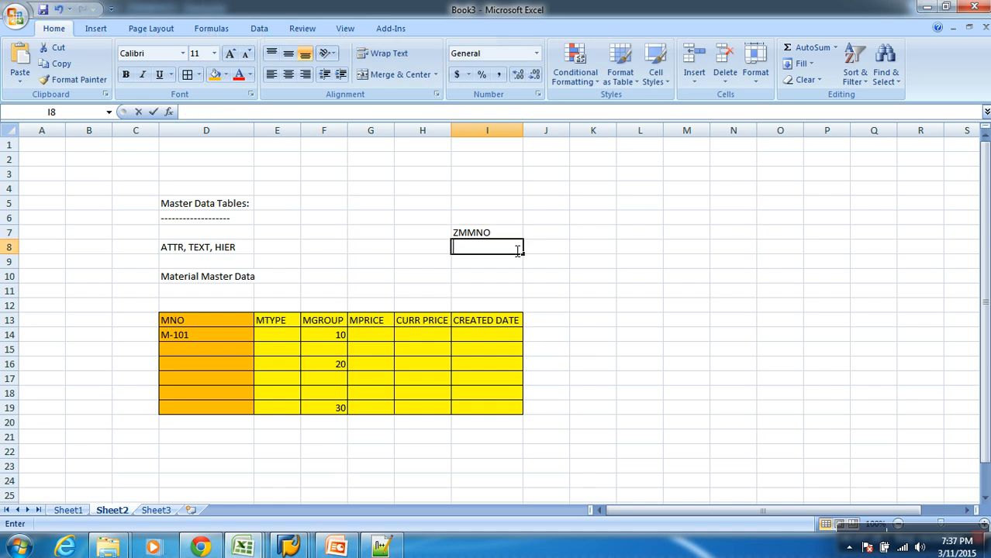
type("/BI")
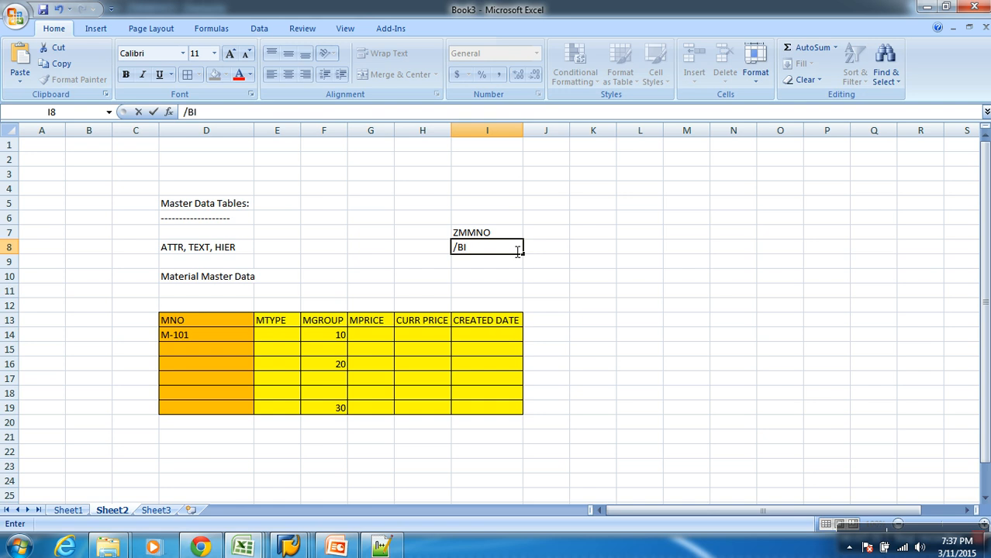
type("C,")
type("0/PXXXXXX")
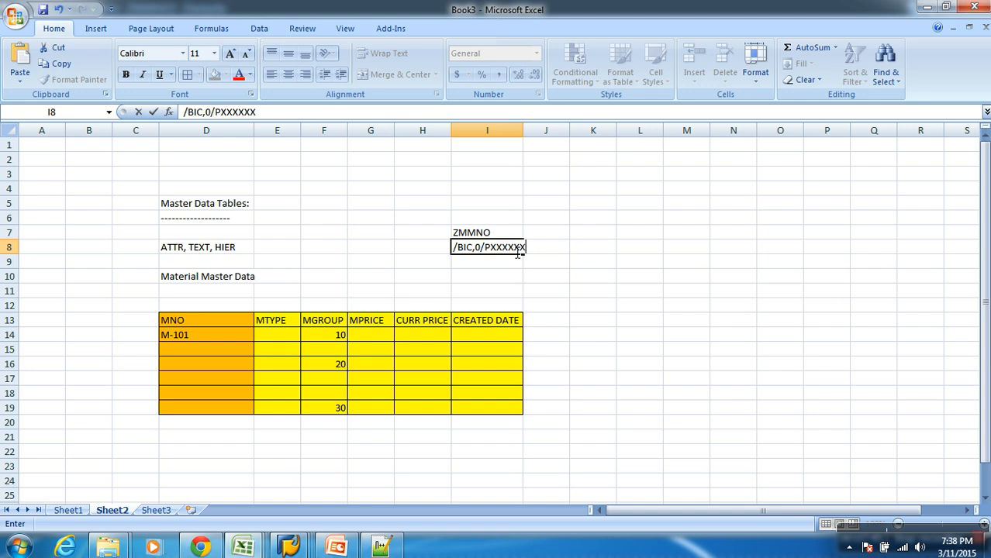
- Enter the master data table name /BIC/PZMMNO in cell I10
left_click(503, 238)
key("ctrl+c")
left_click(482, 273)
key("F2")
type("/BIC/")
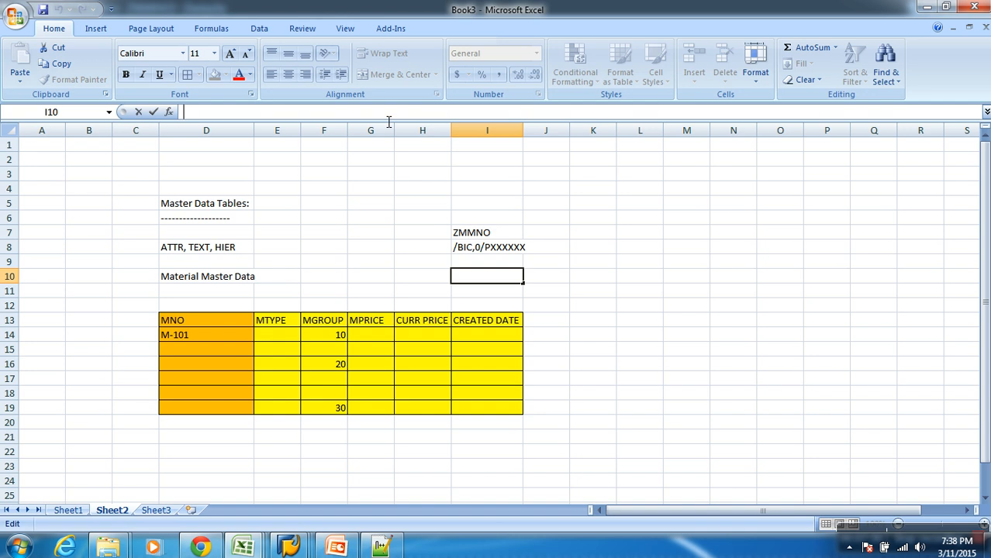
type("P")
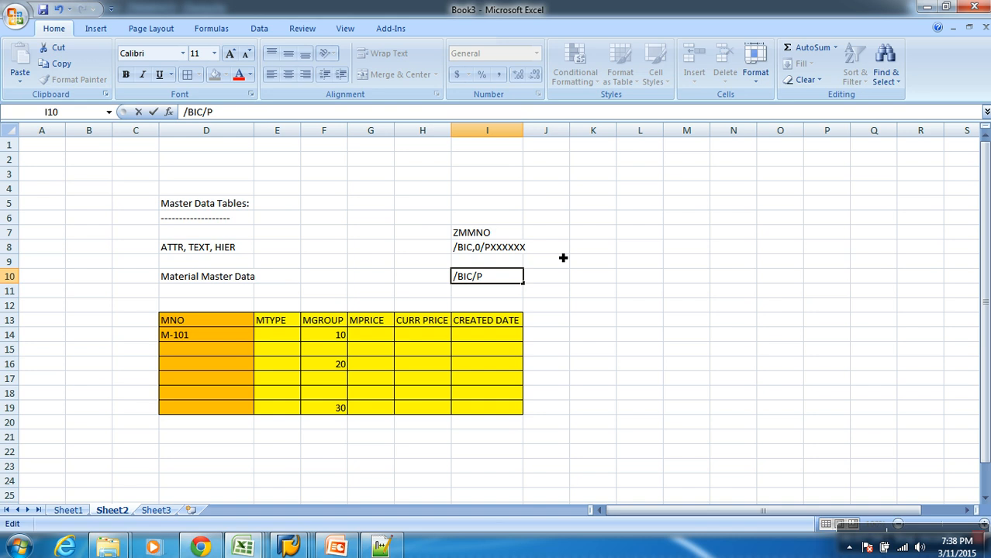
double_click(505, 283)
left_click(505, 283)
type("ZMMNO")
key("Return")
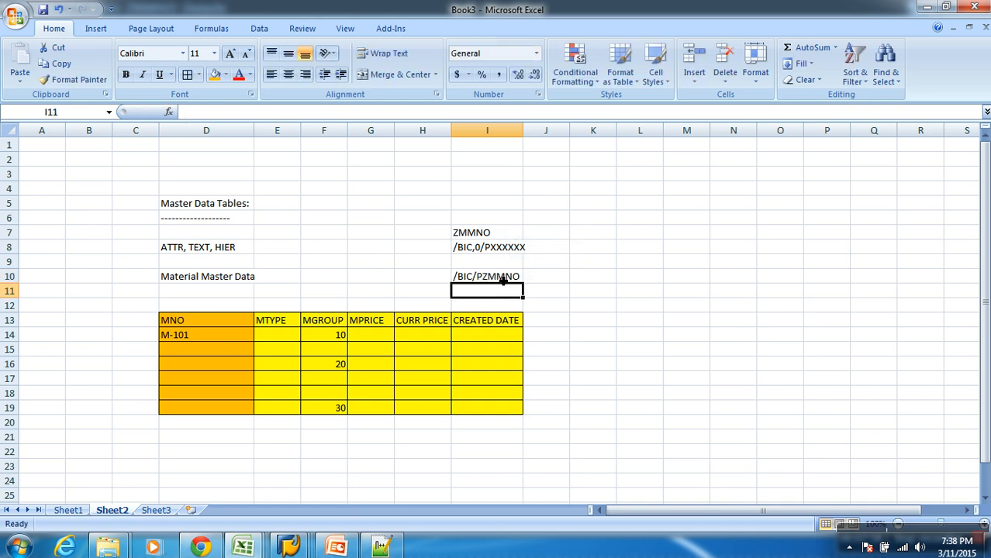
- Switch back to the SAP window and review the attributes assigned to characteristic ZMMNO
left_click(612, 307)
key("alt+Tab")
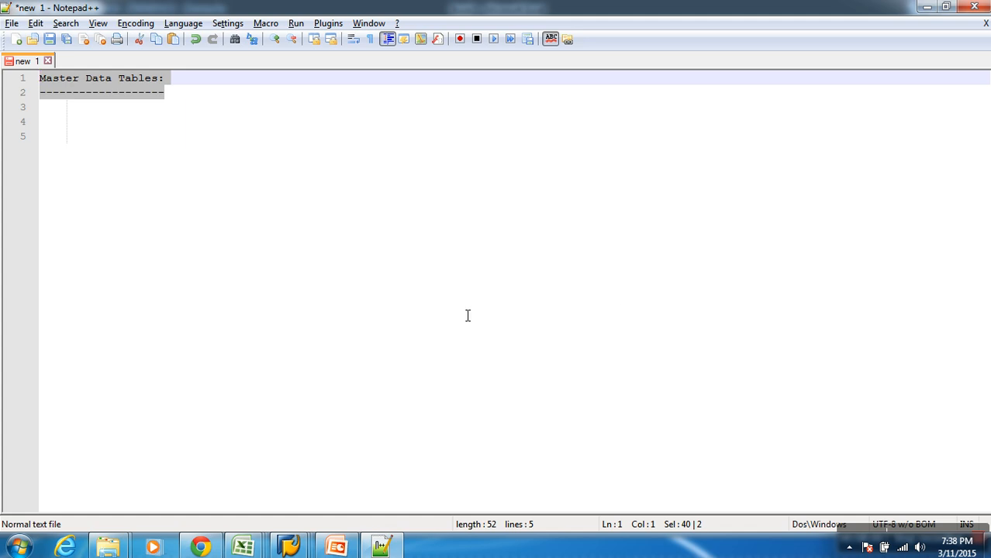
key("alt+Tab")
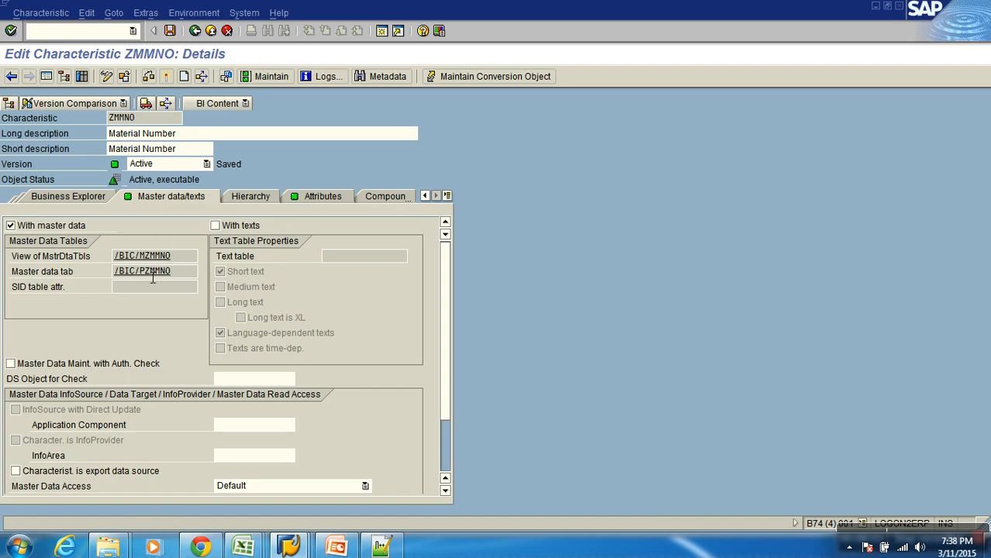
left_click_drag(146, 273, 187, 277)
left_click(325, 196)
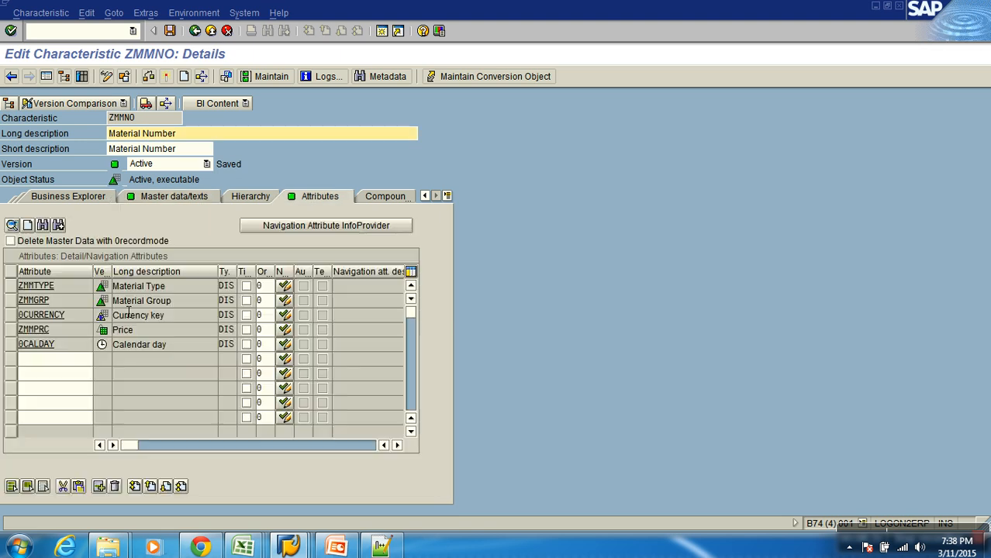
left_click(83, 291)
left_click(76, 303)
left_click(74, 319)
left_click(71, 333)
left_click(69, 346)
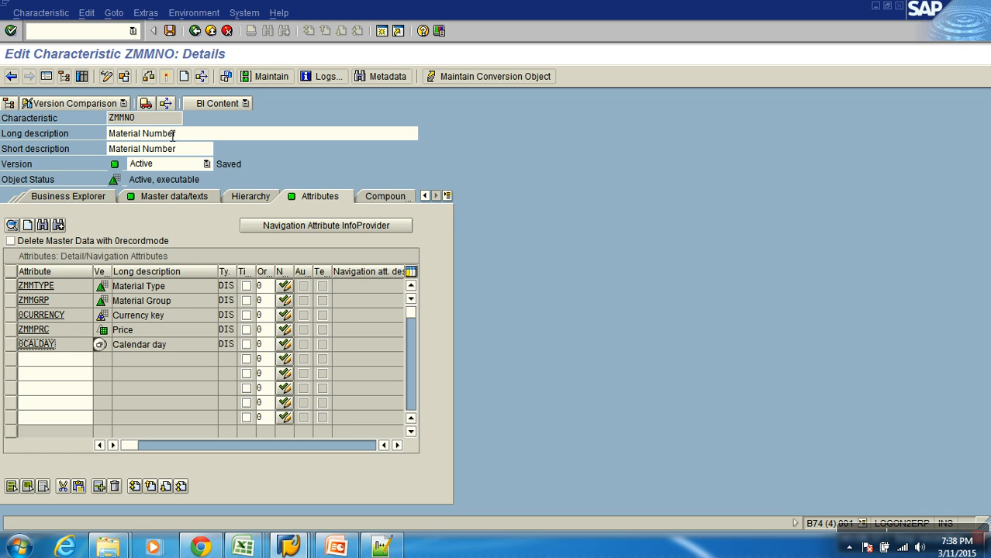
left_click(106, 118)
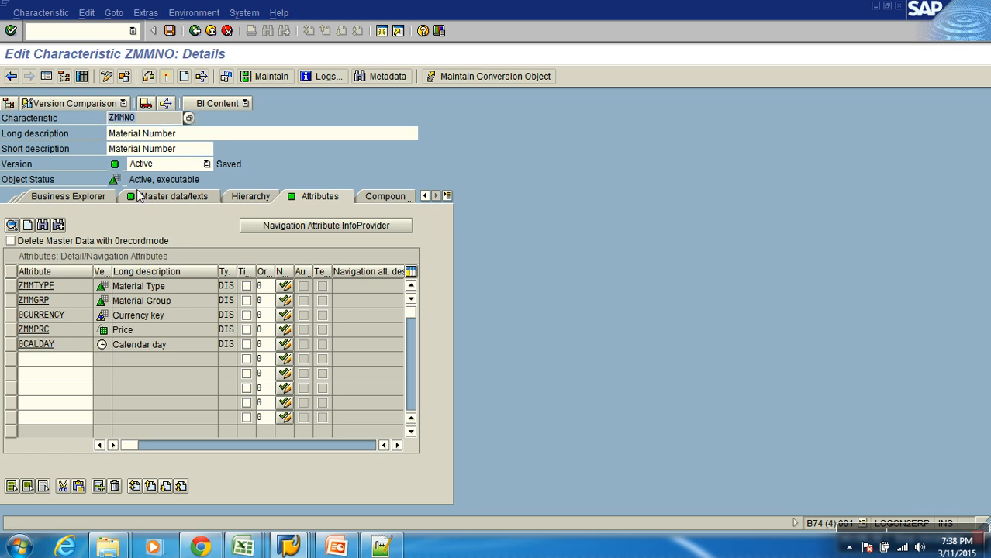
- Open master data table /BIC/PZMMNO from the characteristic and examine its key, technical and attribute fields
left_click(174, 197)
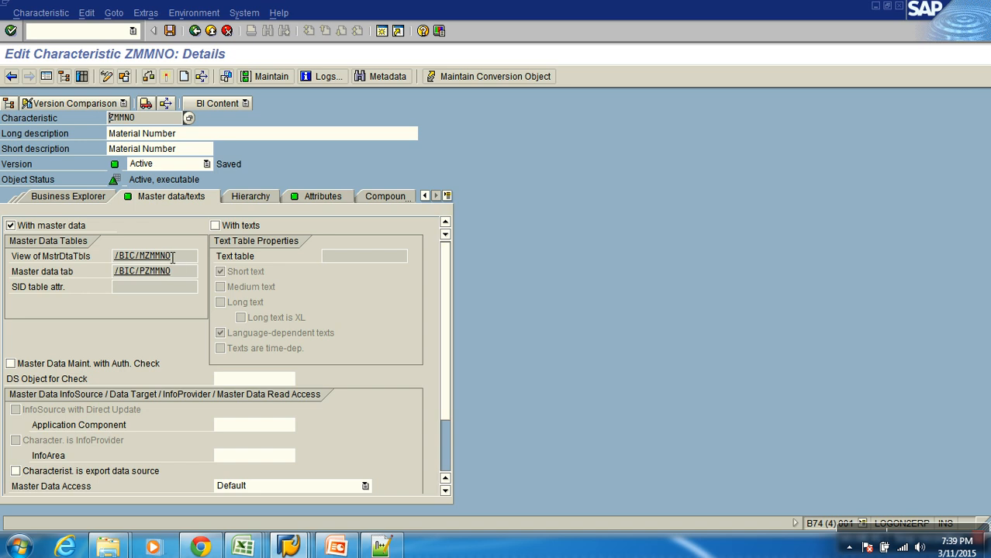
double_click(161, 272)
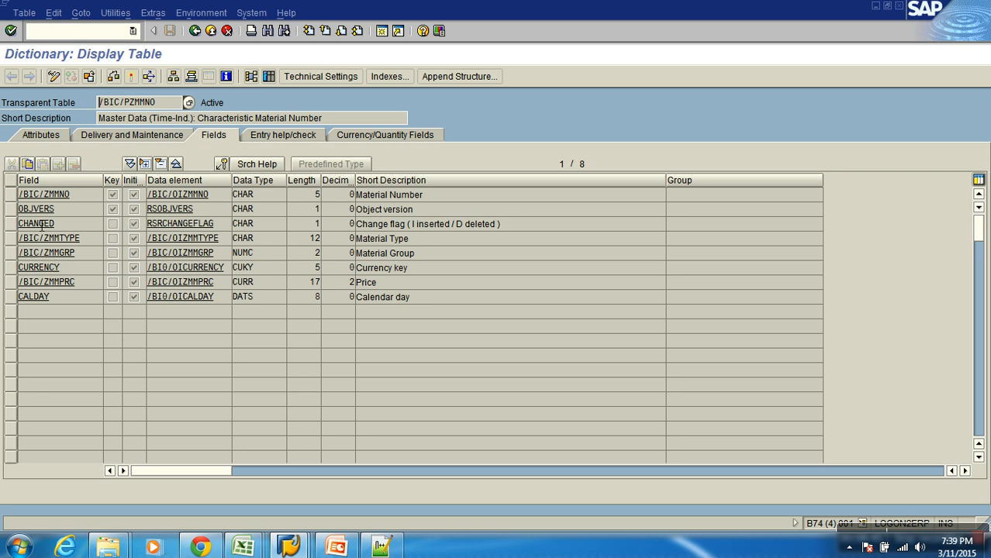
left_click(11, 209)
left_click(11, 223, "shift")
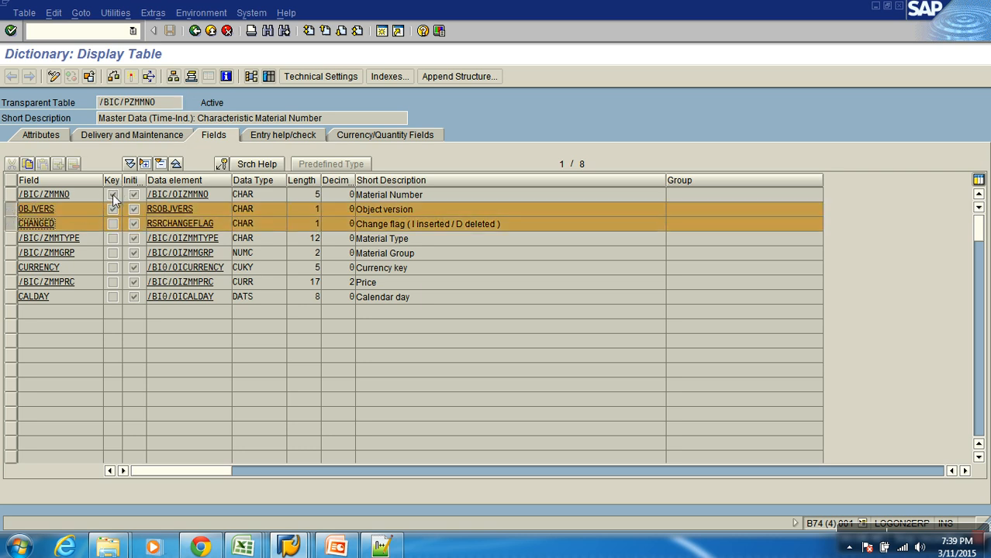
left_click(33, 195)
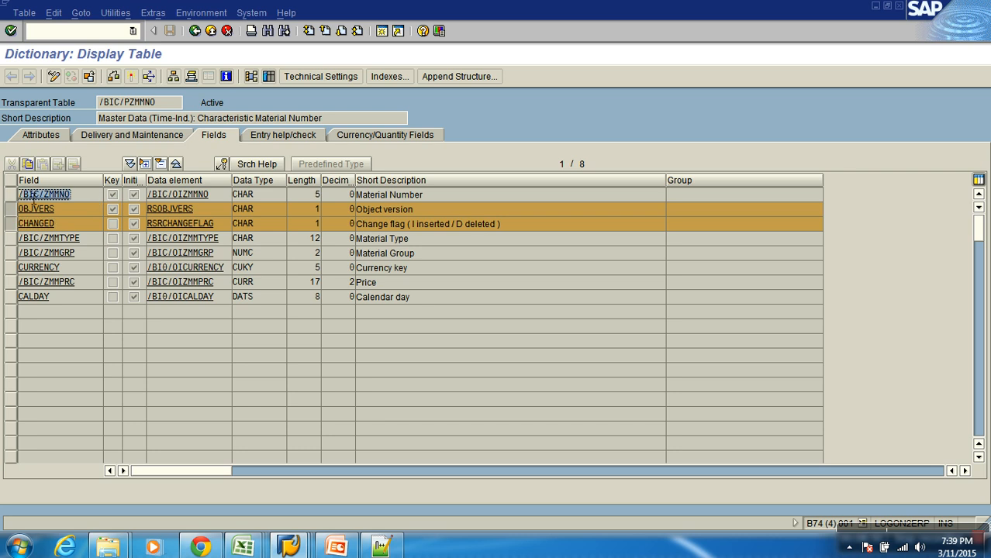
left_click(96, 240)
left_click(94, 255)
left_click(85, 270)
left_click(82, 284)
left_click(80, 299)
left_click(93, 241)
left_click(429, 239)
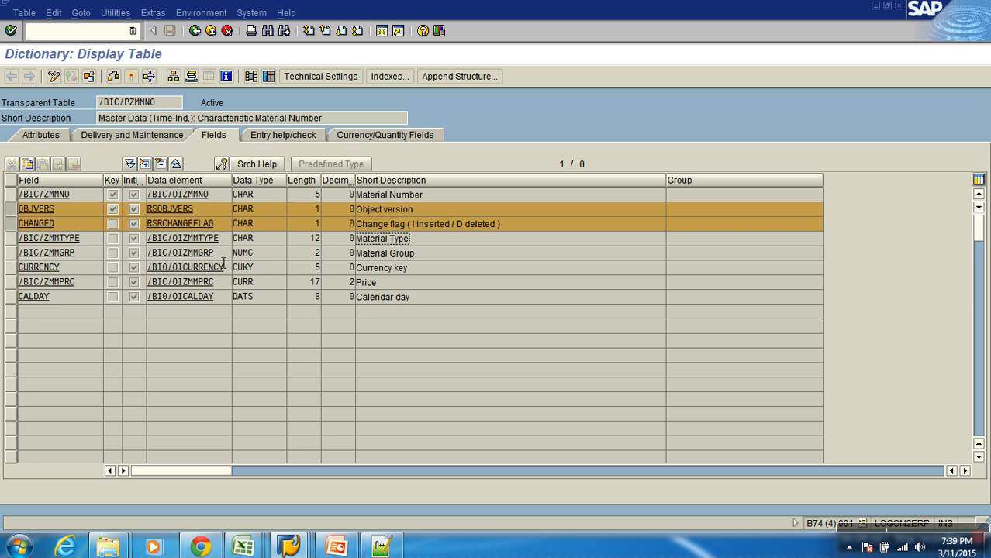
- Leave the characteristic, open master data maintenance for Material Number (ZMMNO) without selection restrictions, and start a new record
left_click(214, 32)
left_click(215, 33)
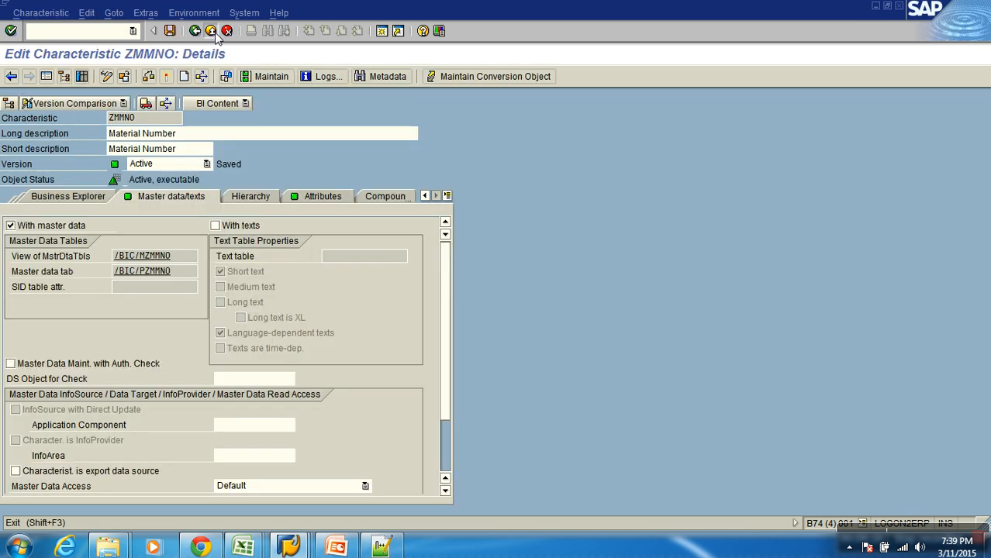
right_click(213, 380)
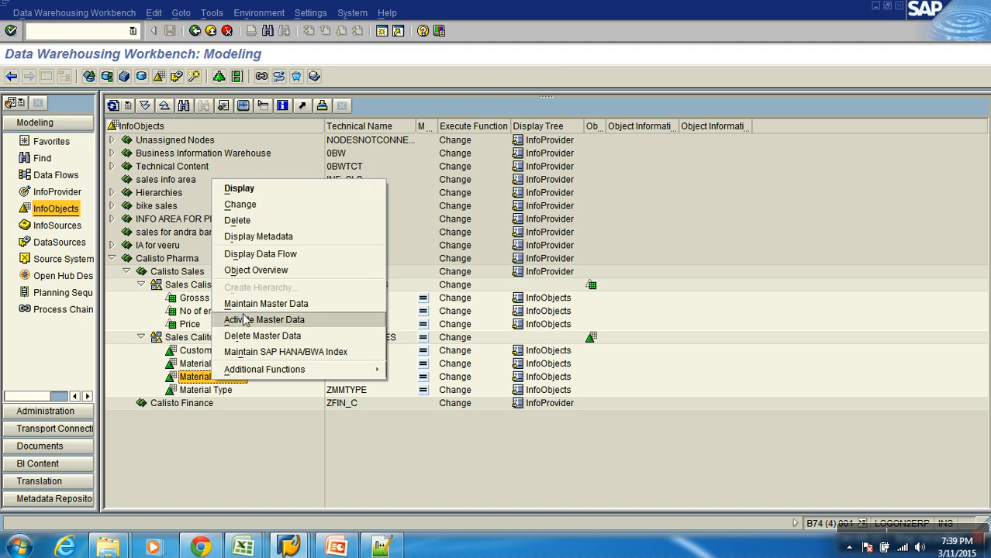
left_click(250, 431)
left_click(234, 384)
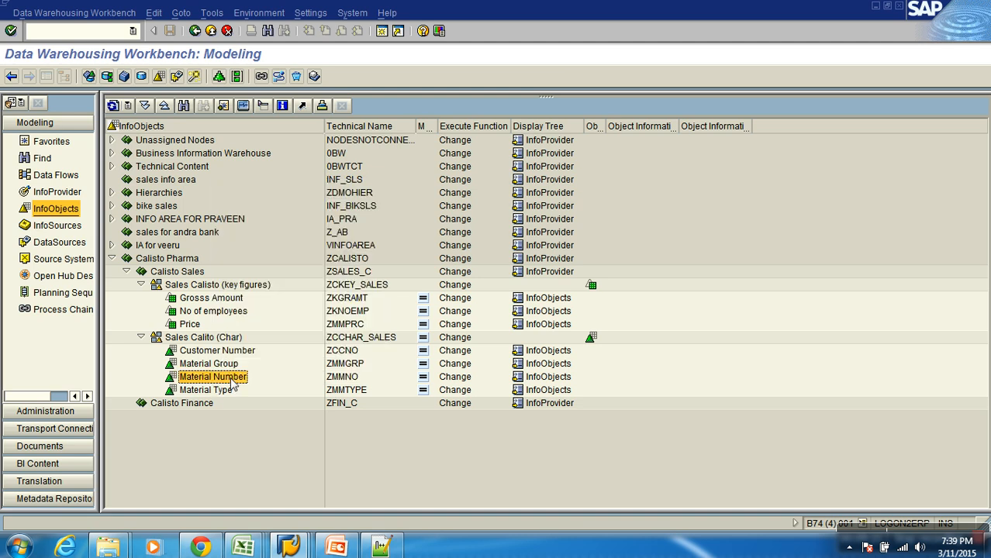
right_click(233, 384)
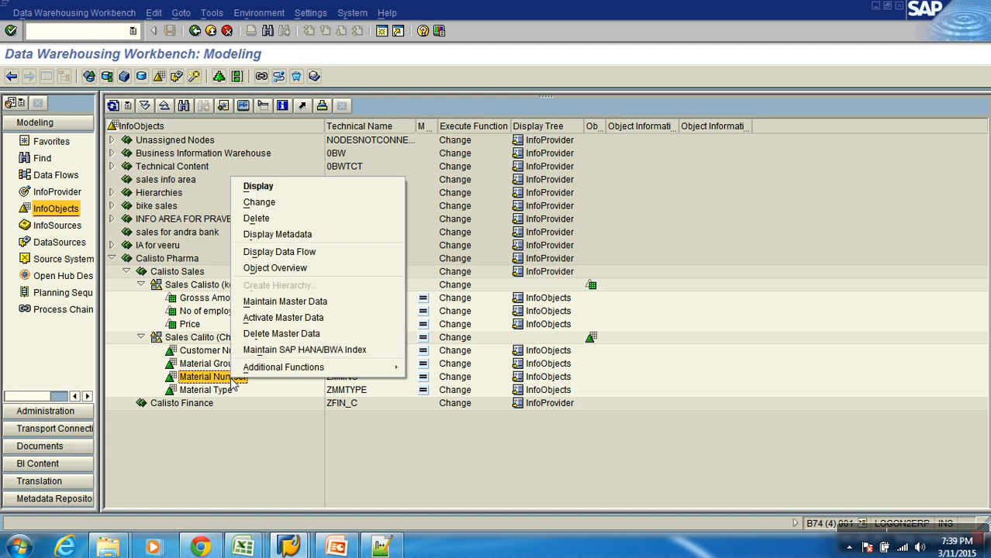
left_click(259, 305)
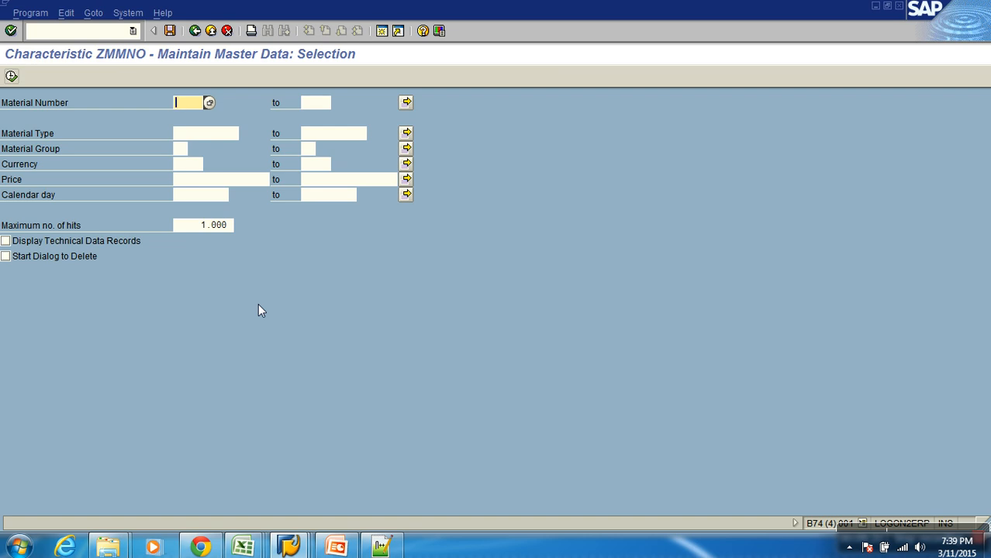
left_click(11, 76)
left_click(35, 76)
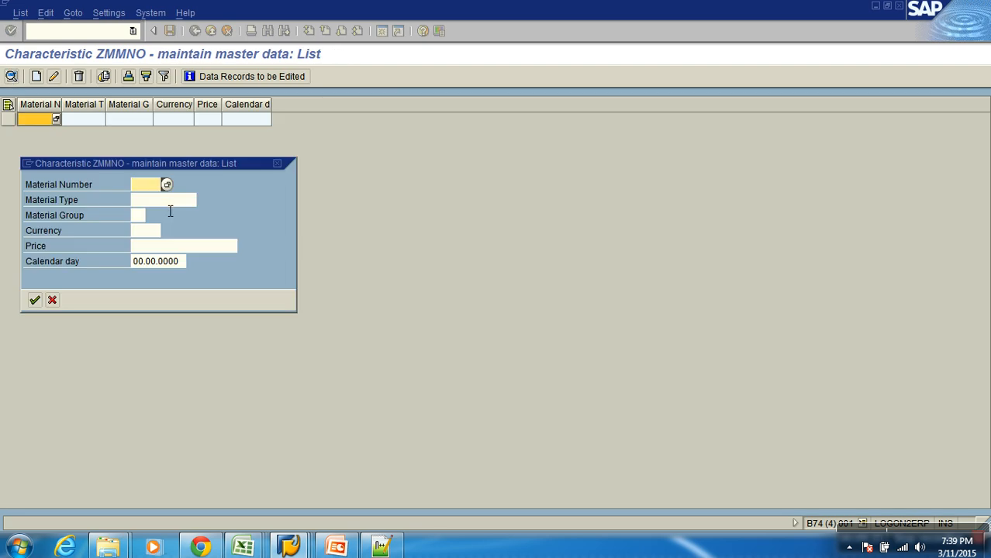
- Enter material number M-101, material type Sports and material group 10 in the new record
type("M-101")
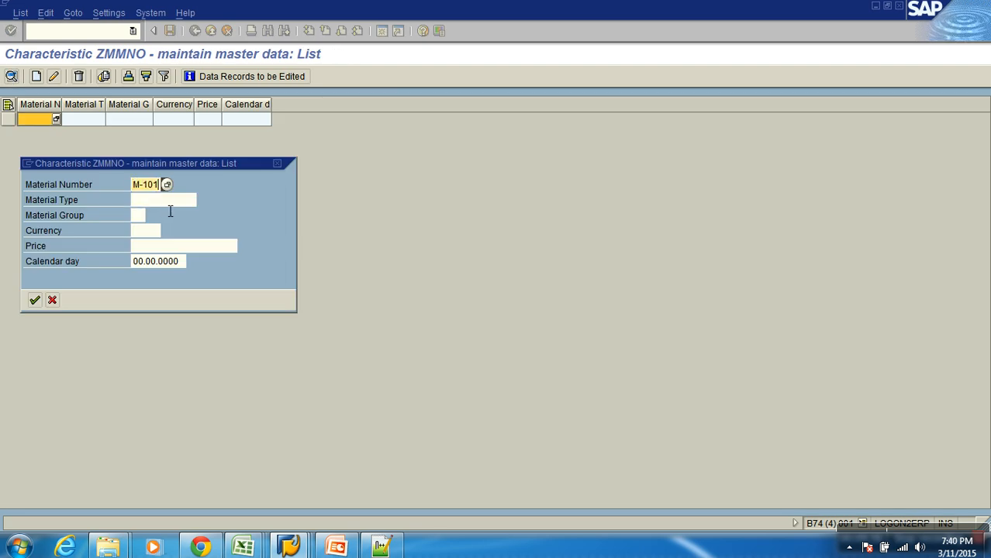
key("Tab")
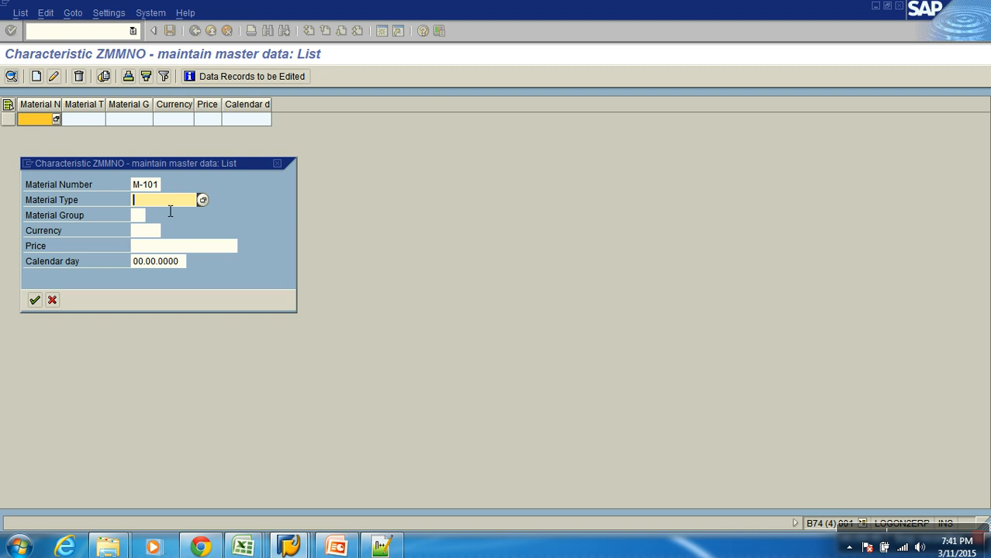
type("Sports")
left_click_drag(168, 208, 114, 200)
left_click(136, 217)
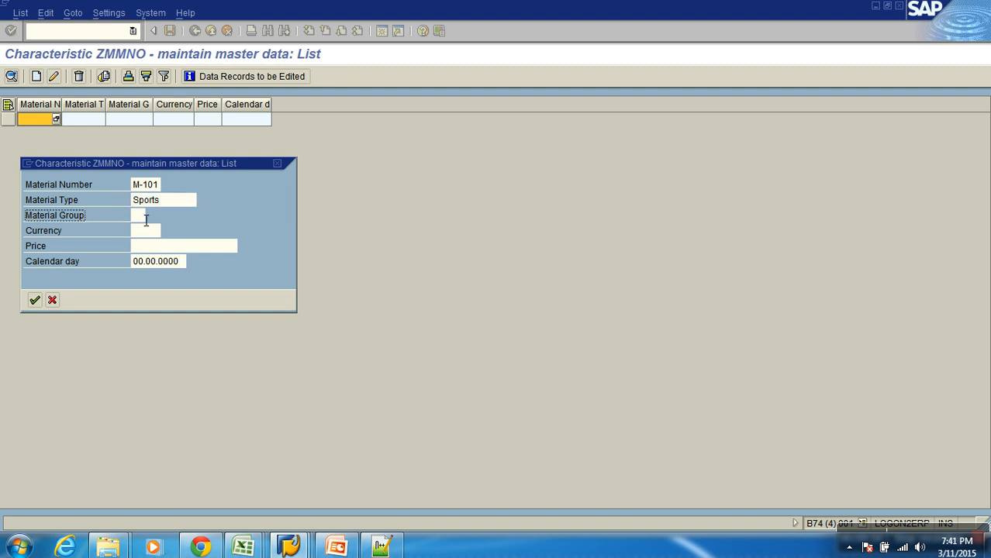
type("10")
key("Tab")
- Complete the record with currency INR, price 25 and calendar day 01.01.2015, and save the master data
type("INR")
key("Tab")
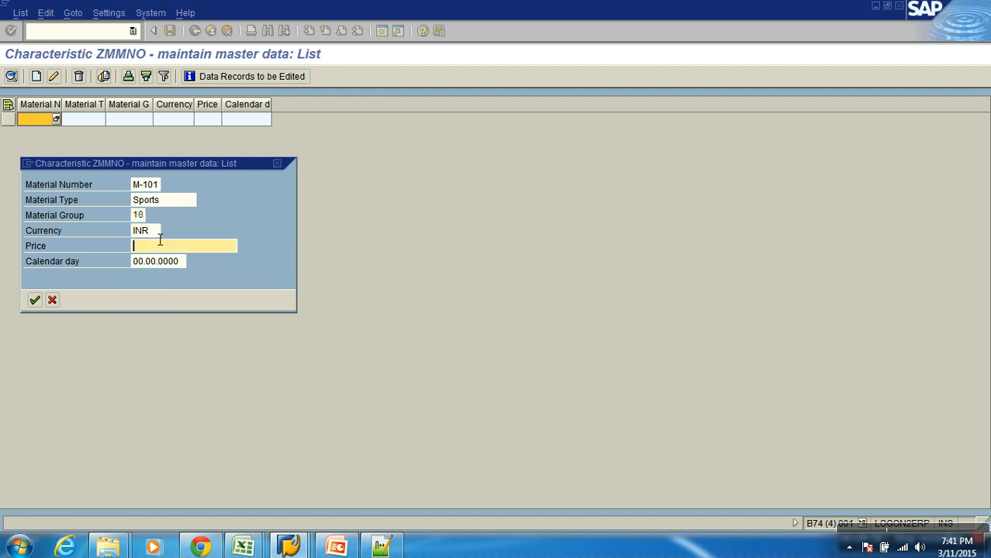
type("25")
key("Tab")
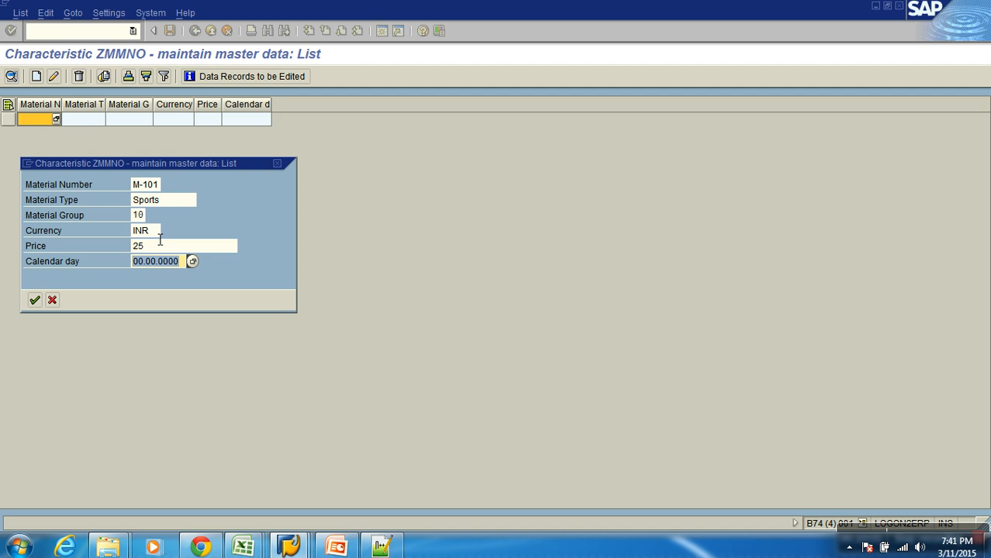
type("01.0")
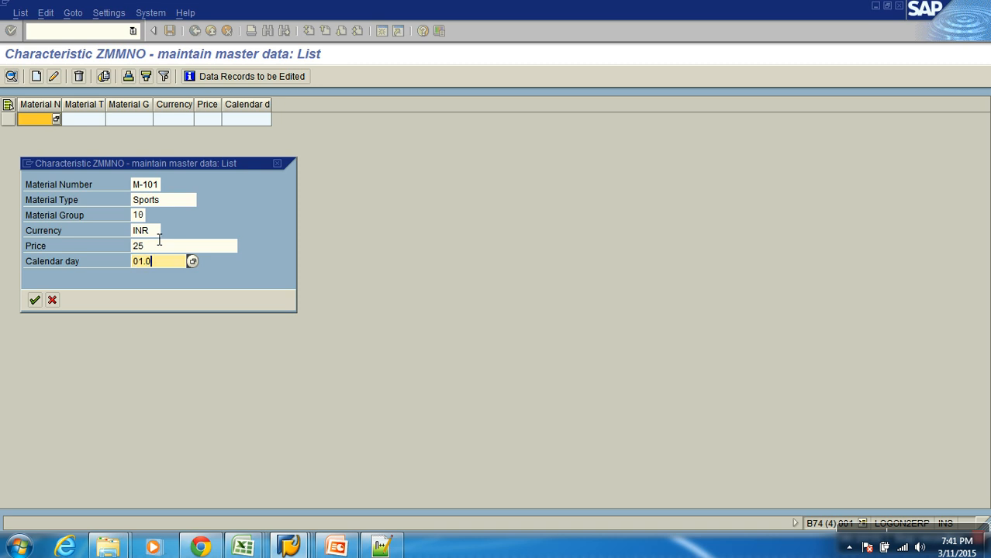
type("1.2015")
left_click(35, 300)
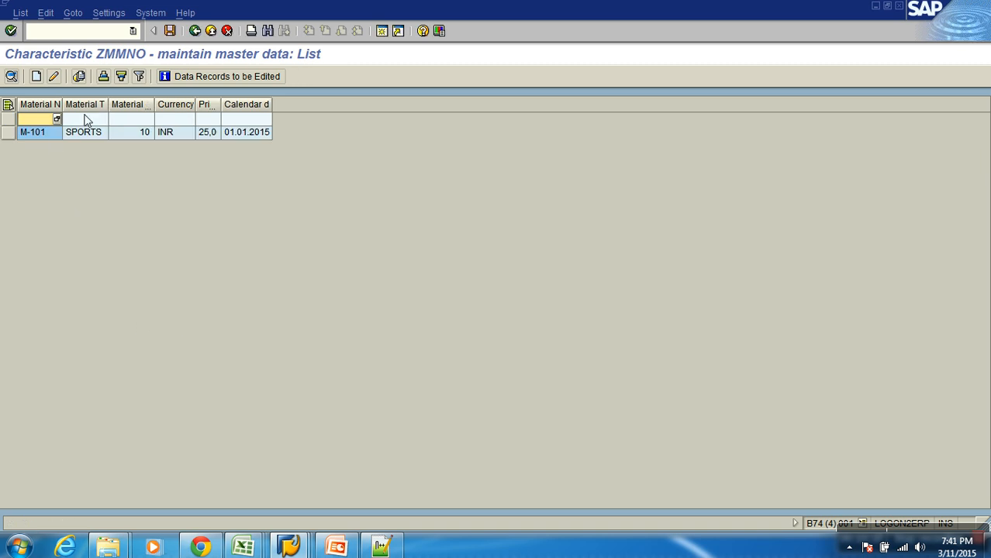
left_click(169, 31)
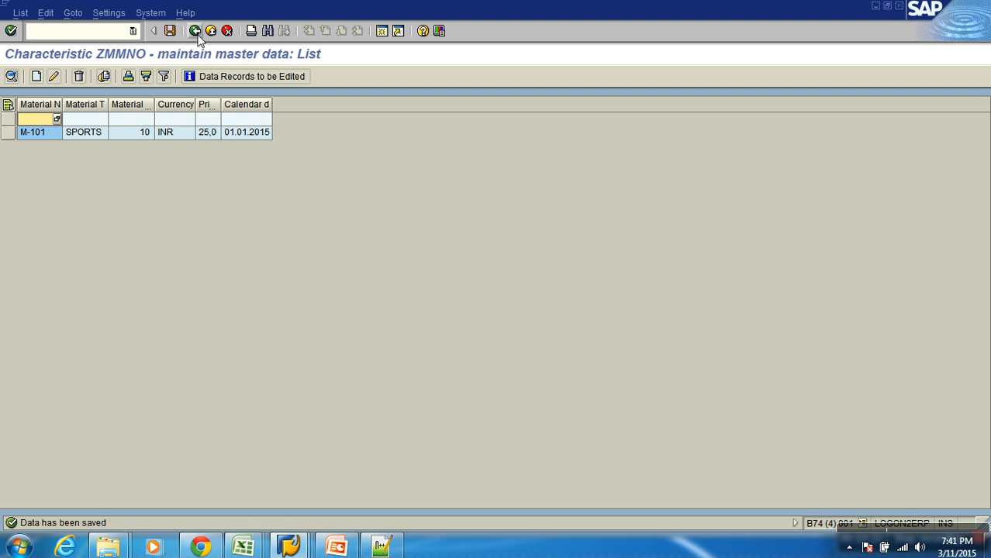
left_click(195, 31)
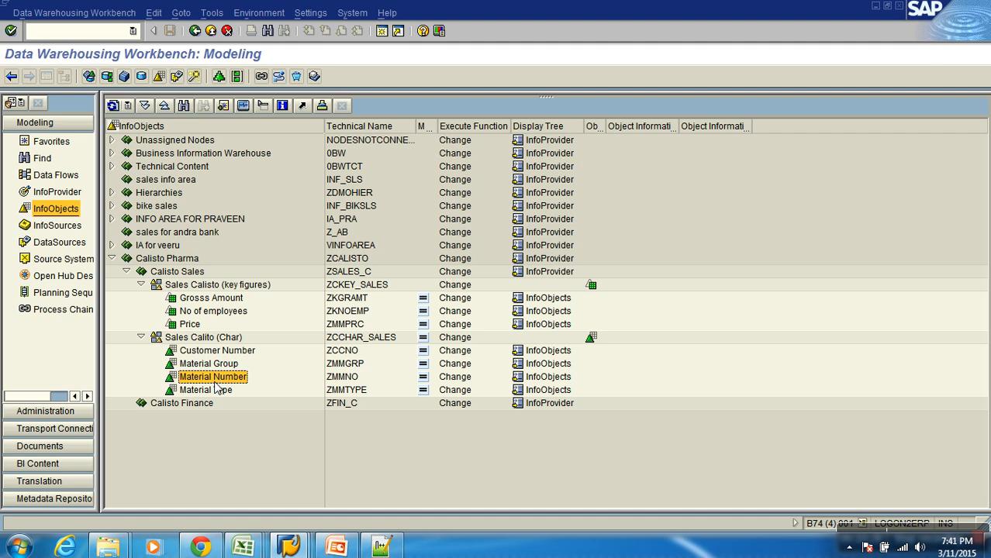
- Open table /BIC/PZMMNO from the Material Number characteristic and display its contents without restrictions
double_click(215, 378)
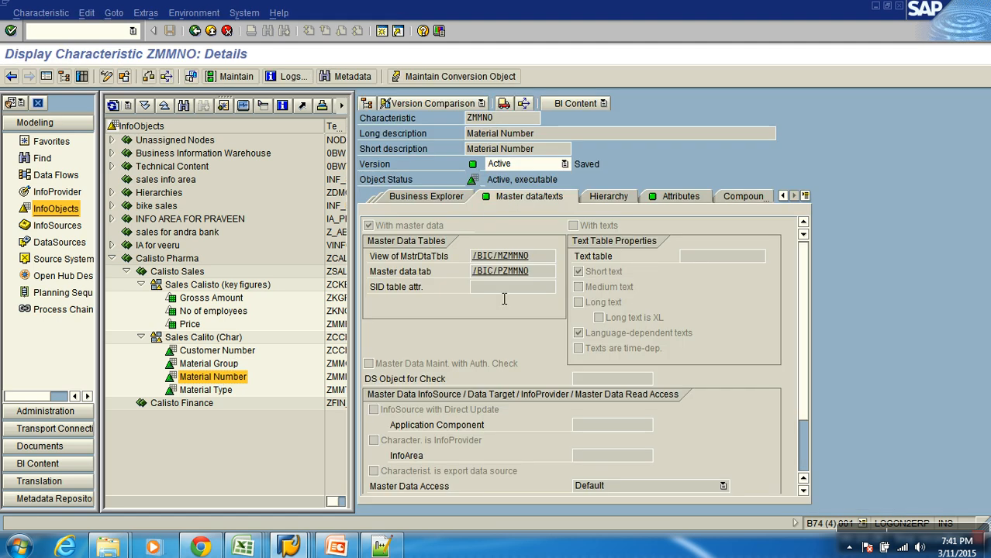
double_click(512, 272)
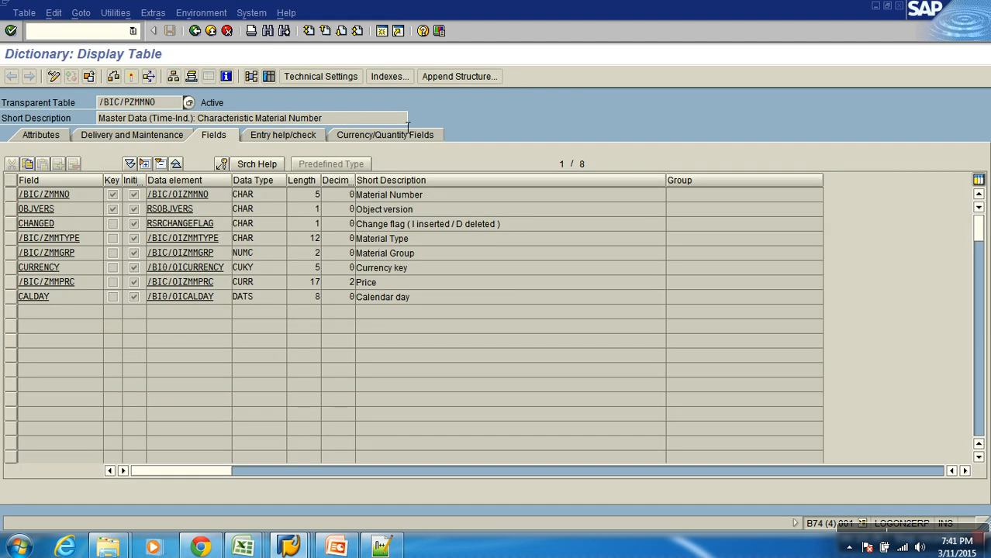
left_click(269, 77)
key("F8")
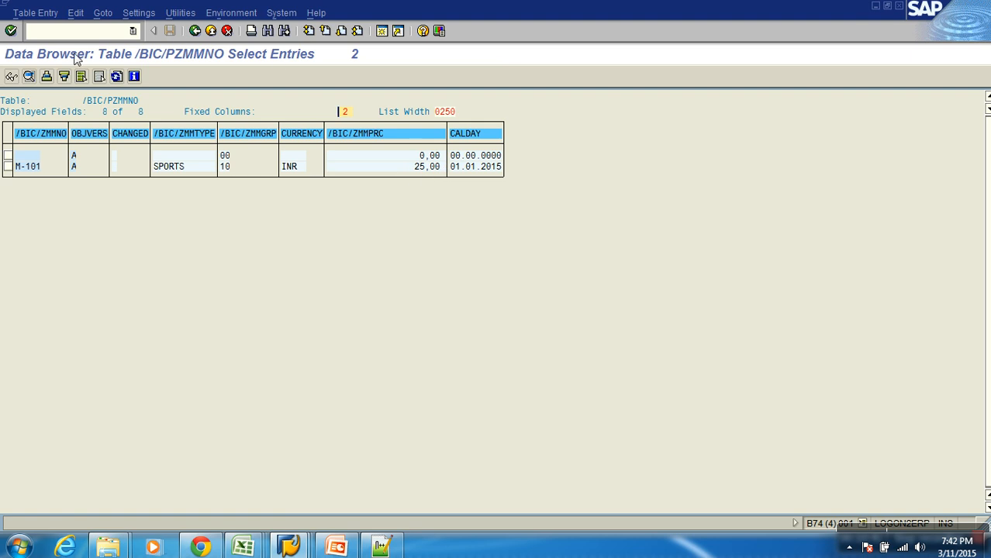
- Set the data browser's user parameters to ALV Grid Display and list the entries of /BIC/PZMMNO again
left_click(195, 30)
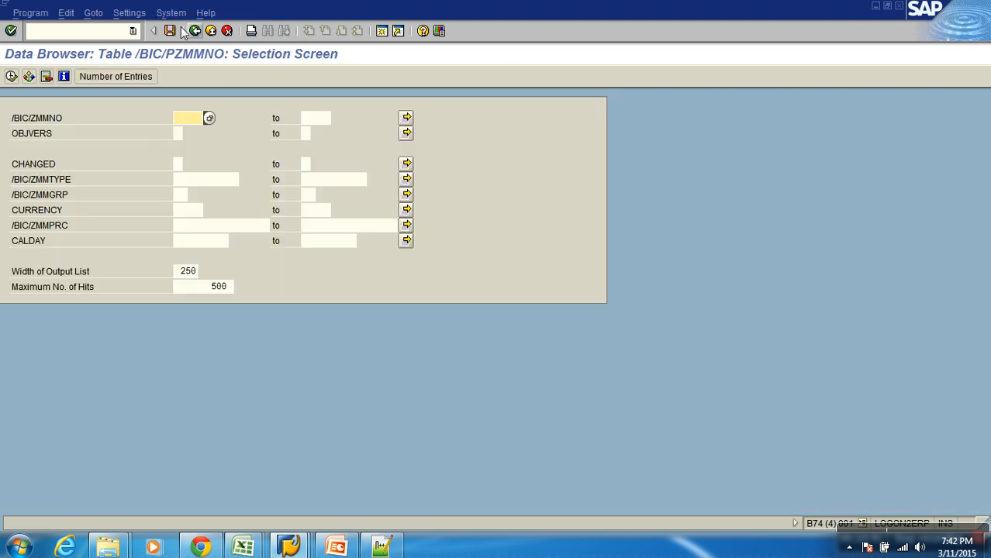
left_click(129, 13)
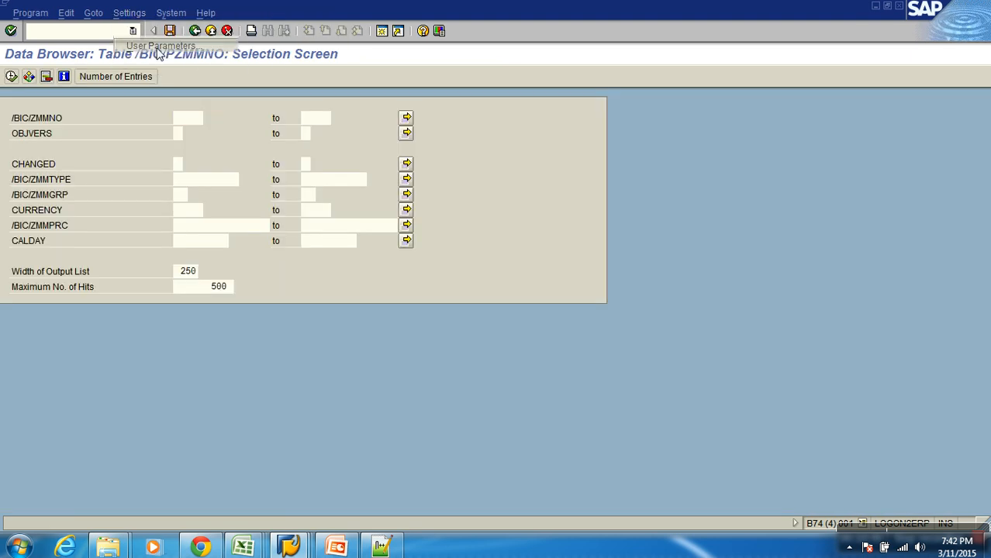
left_click(159, 45)
left_click(85, 159)
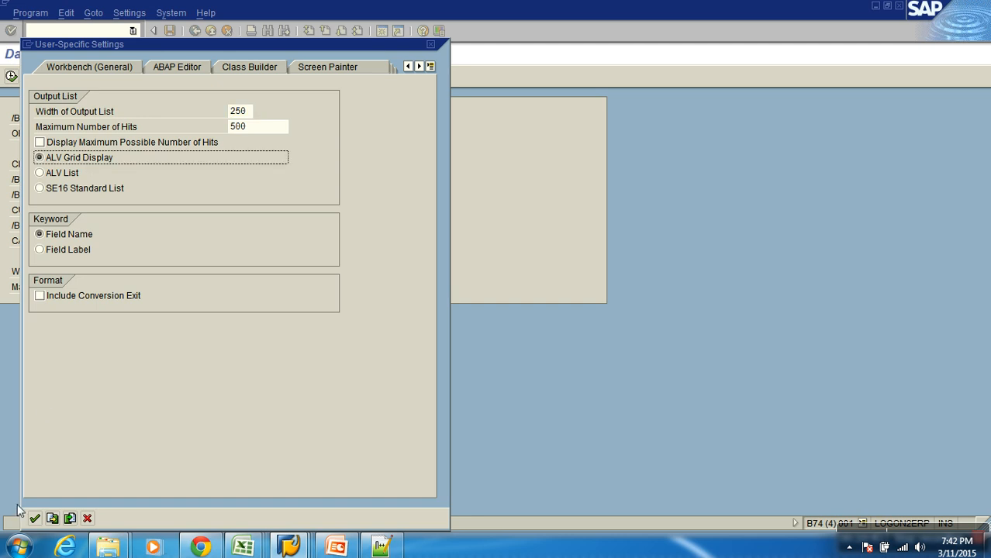
left_click(35, 519)
left_click(12, 76)
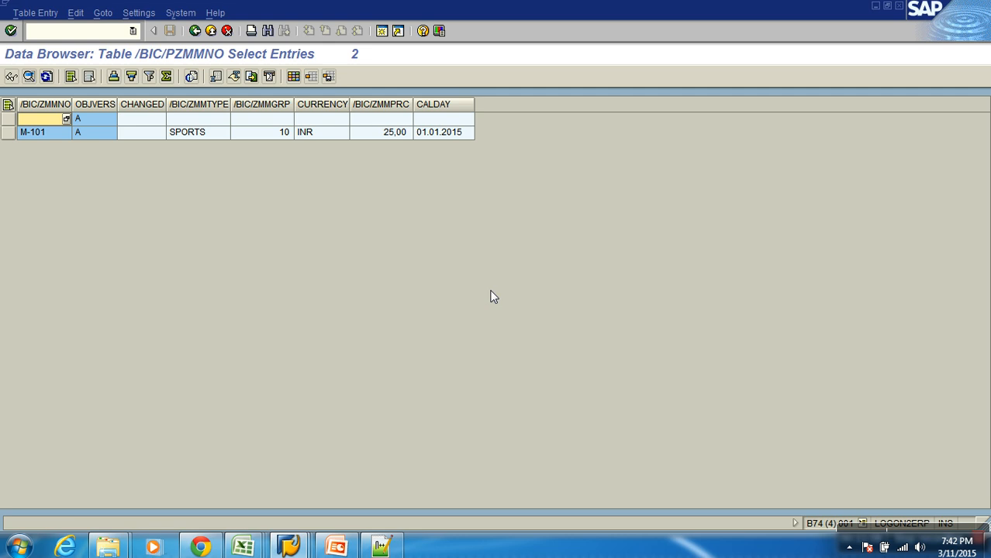
- Leave the table contents and the characteristic details, returning to the InfoObjects tree
left_click(196, 32)
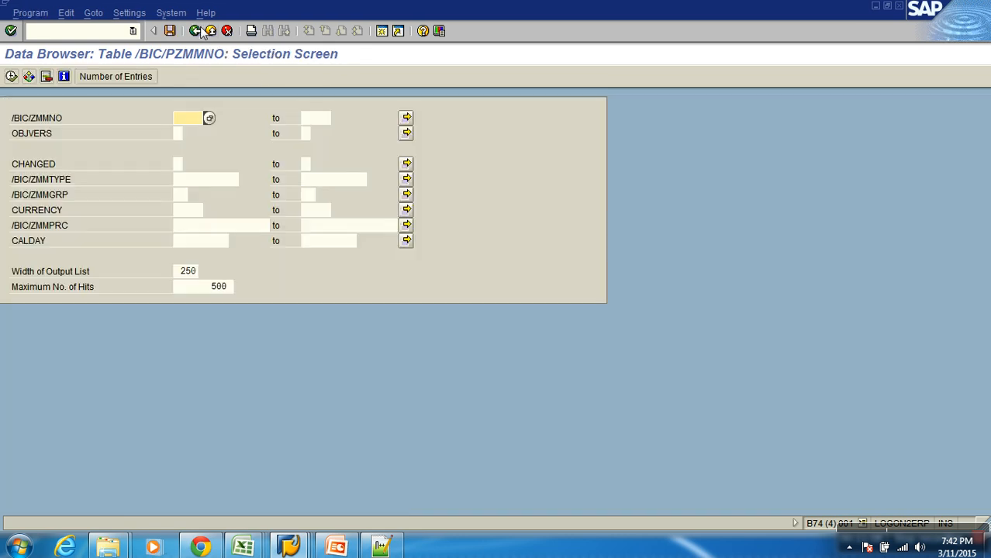
left_click(196, 32)
left_click(196, 32)
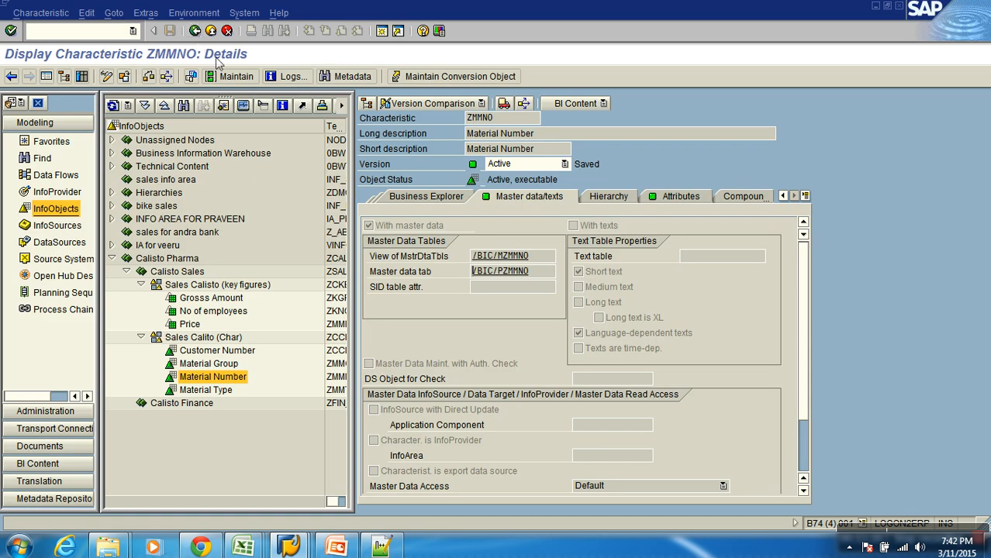
left_click(195, 32)
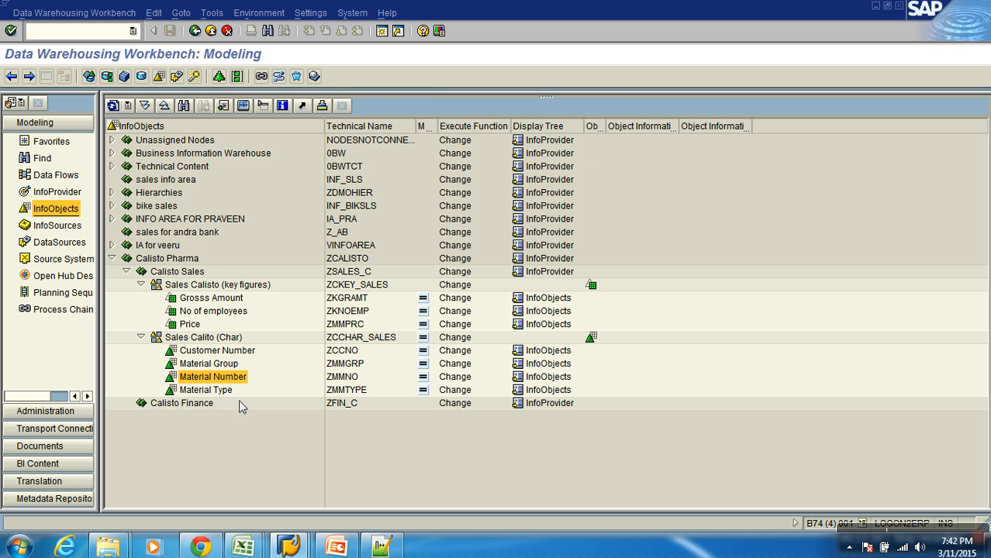
- Open SID table /BIC/SZMMNO from the Material Number characteristic's general details and display its contents without restrictions
double_click(223, 380)
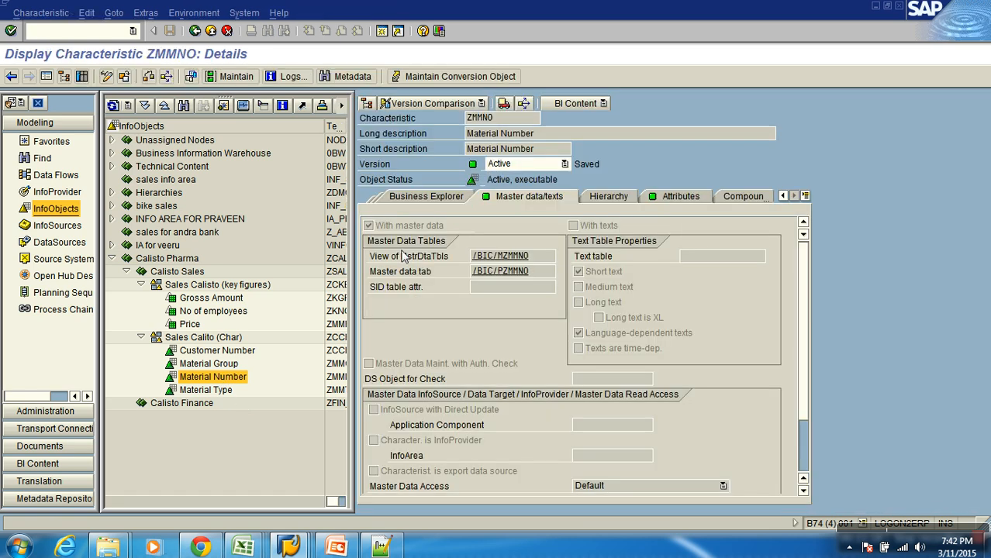
left_click(425, 203)
left_click(405, 201)
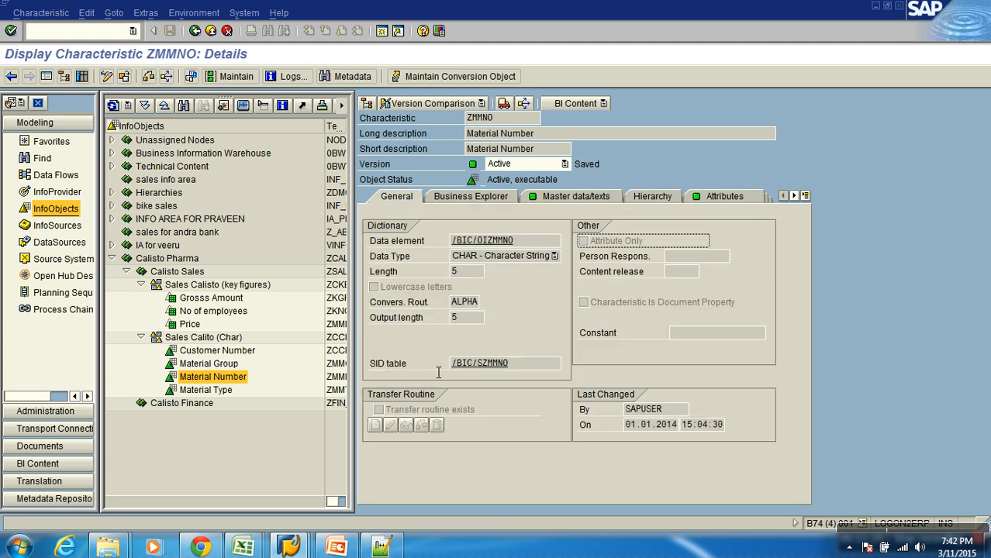
double_click(470, 364)
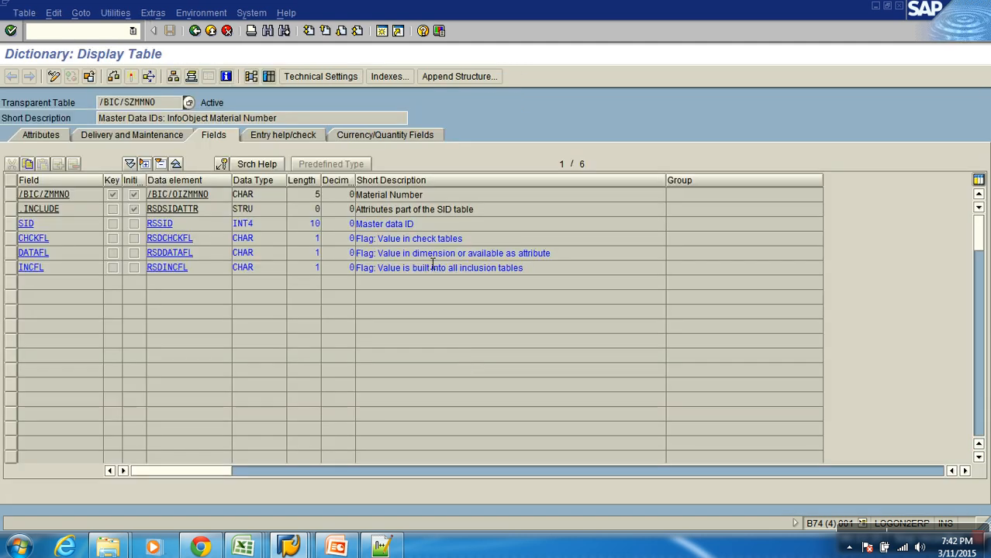
left_click(268, 78)
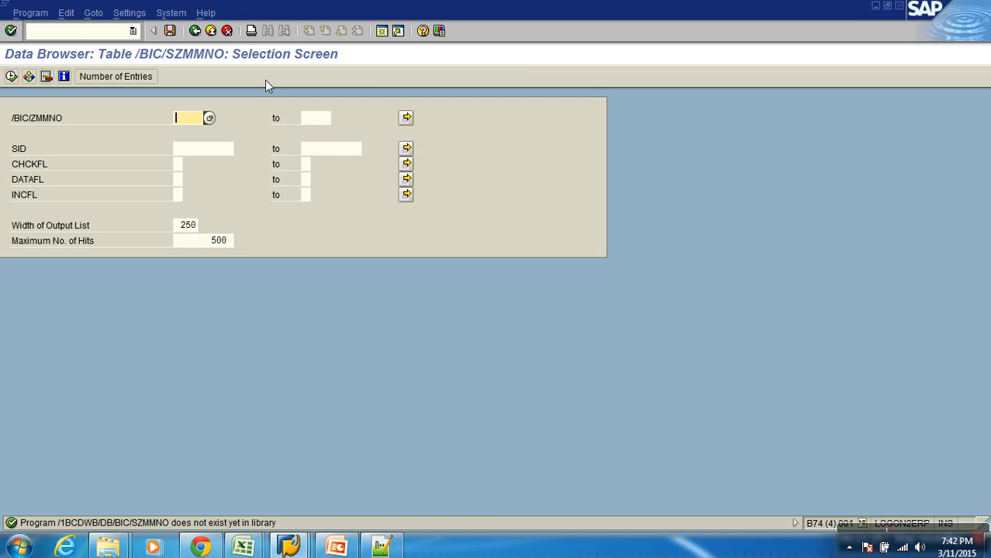
key("F8")
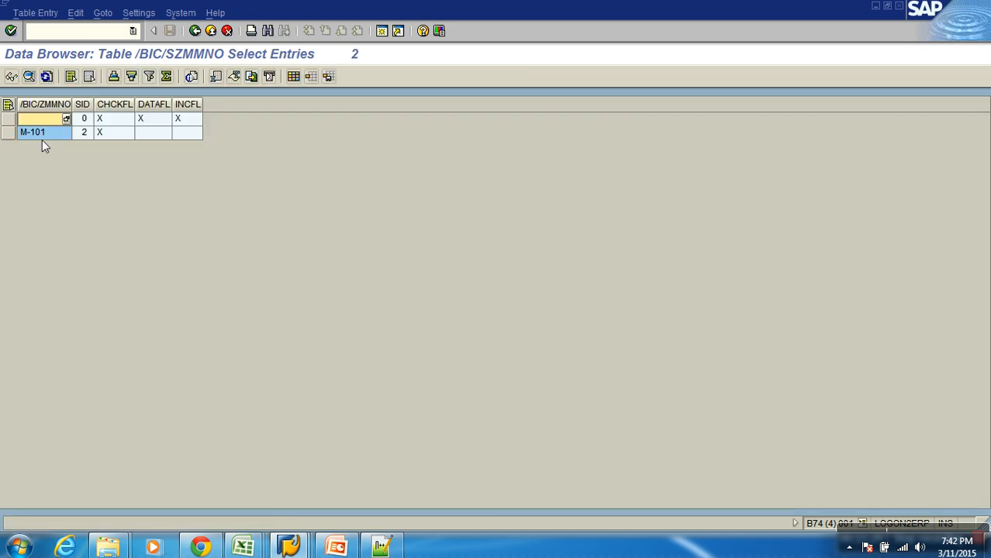
left_click(79, 135)
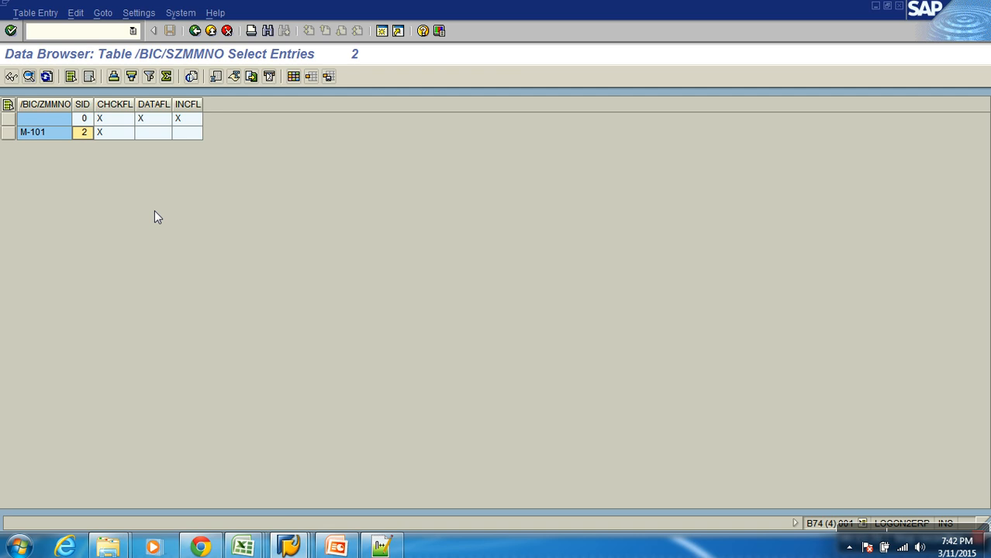
- Leave the SID table contents and the characteristic details, returning to the InfoObjects tree
left_click(195, 31)
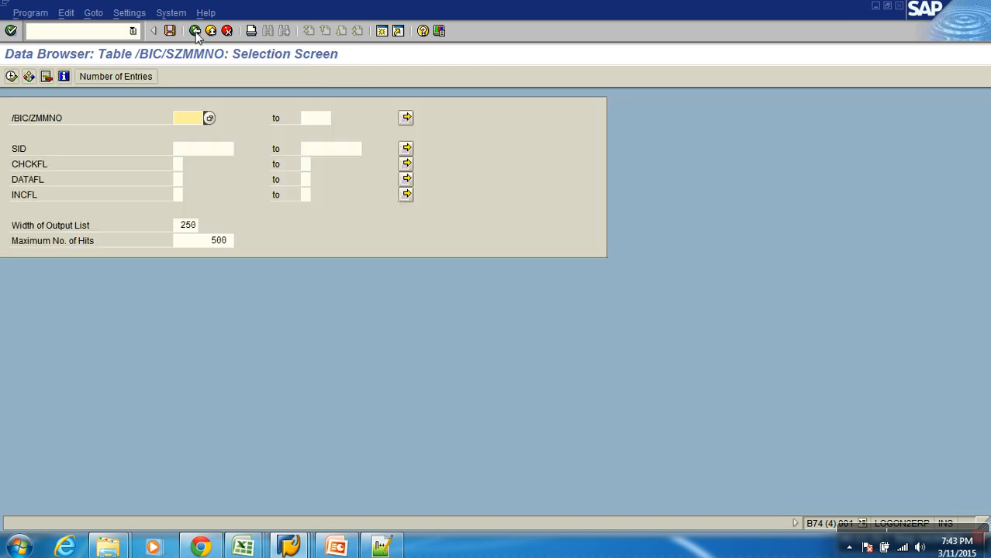
left_click(195, 31)
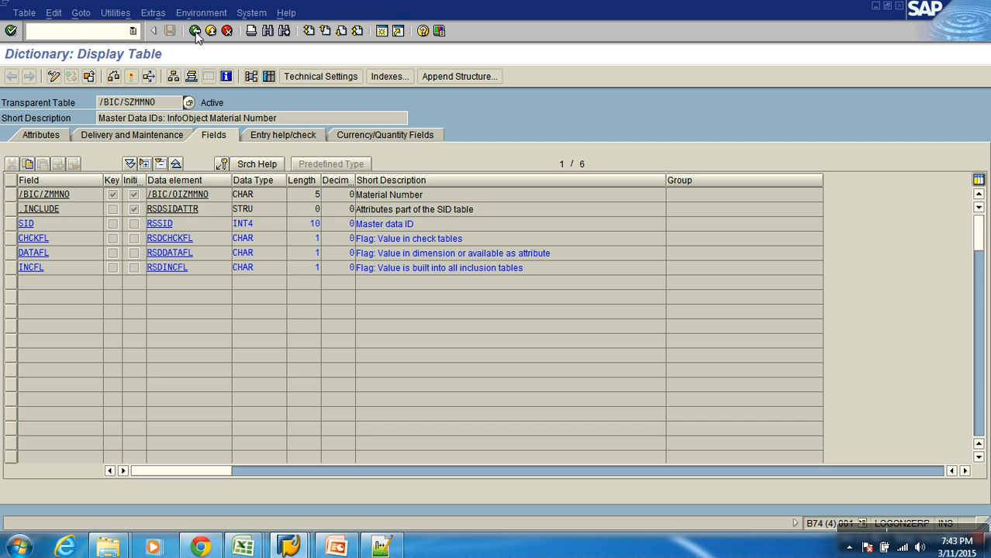
left_click(195, 33)
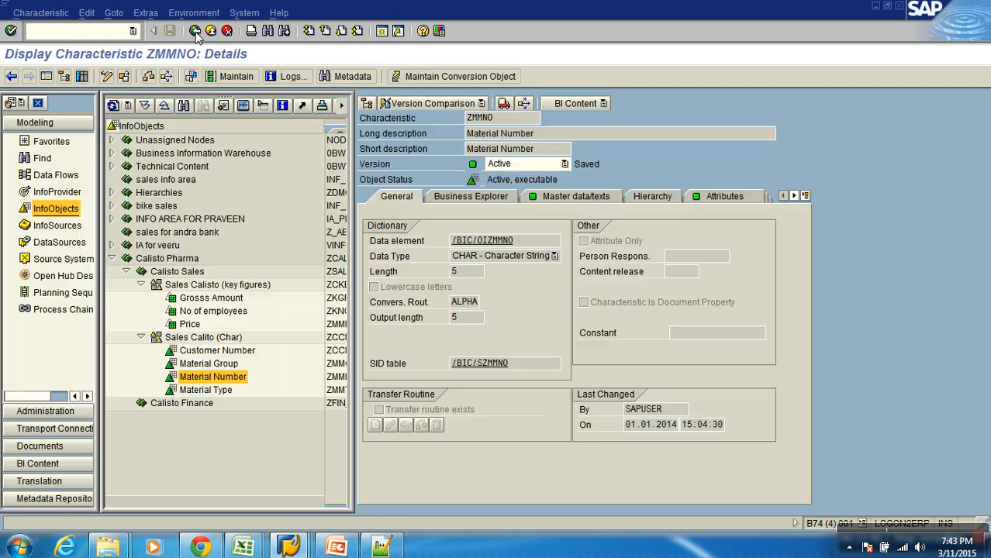
left_click(195, 33)
- Open Material Number at full width and display its number range object for SIDs, examining the from and to numbers
double_click(220, 377)
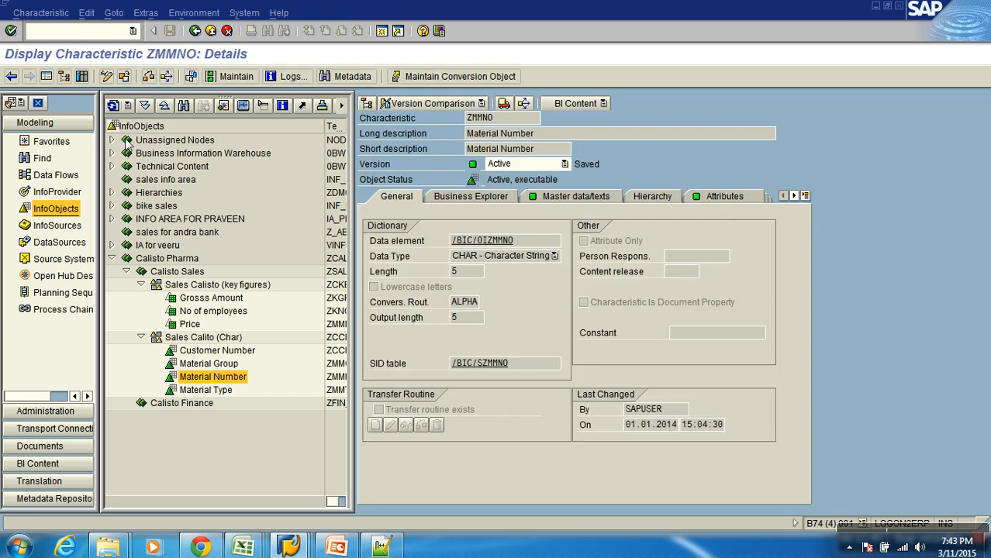
left_click(47, 76)
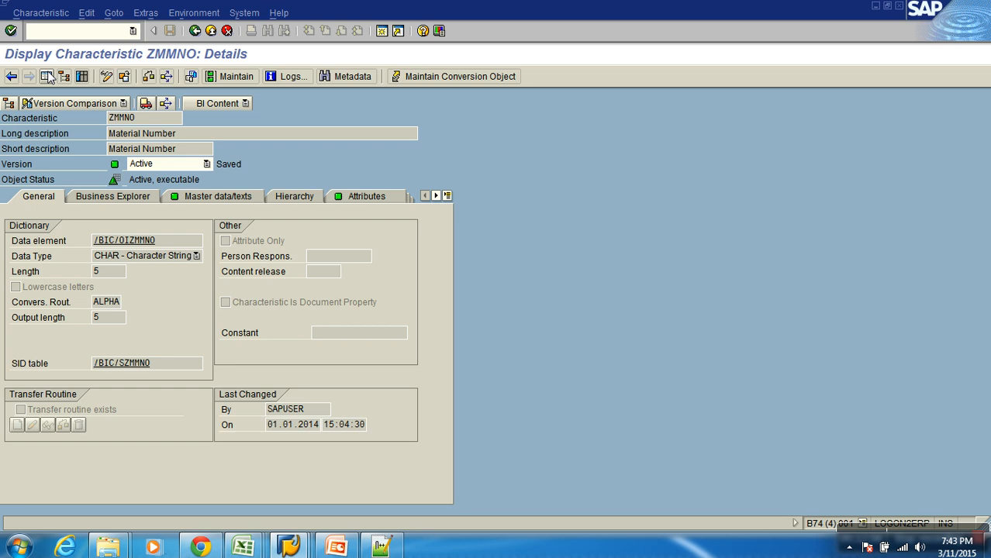
left_click_drag(153, 121, 85, 106)
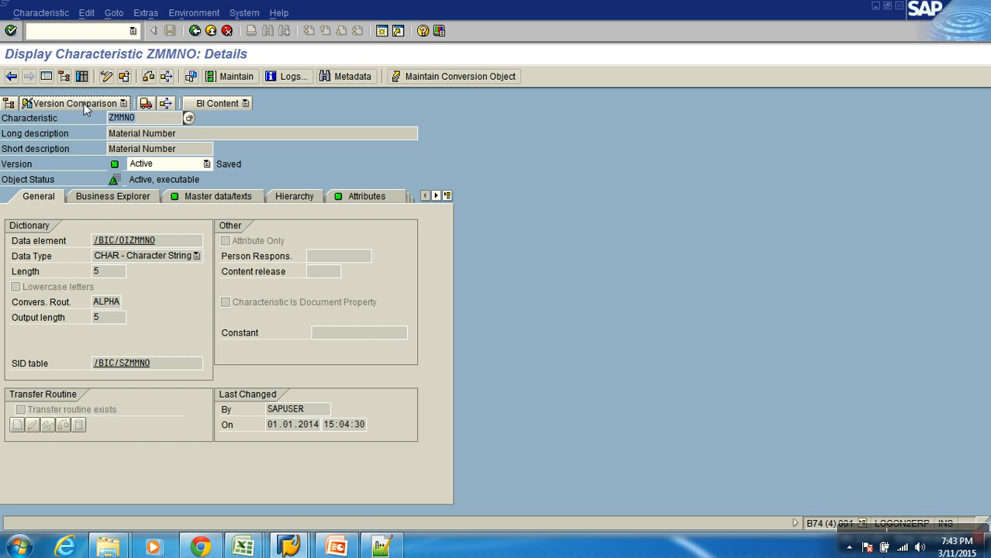
left_click(145, 13)
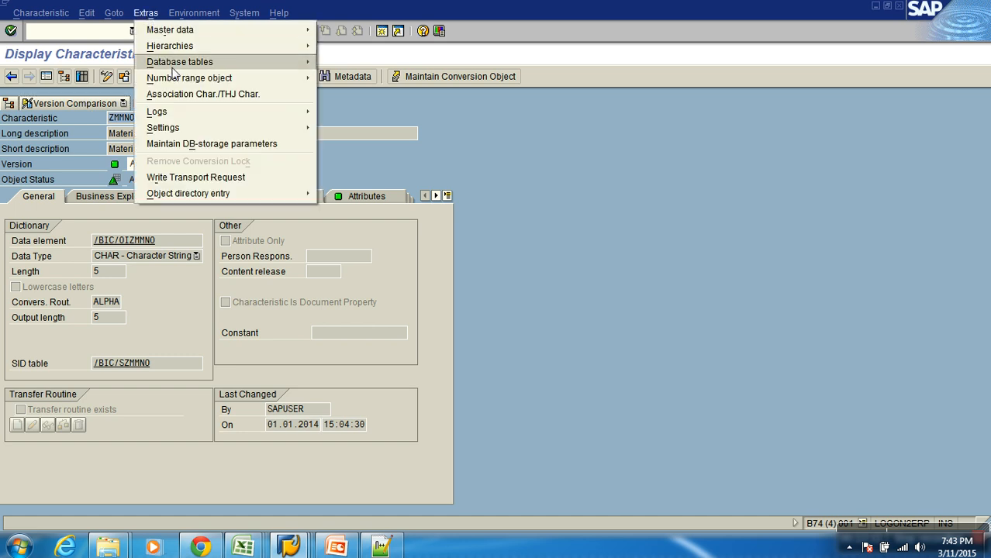
mouse_move(188, 78)
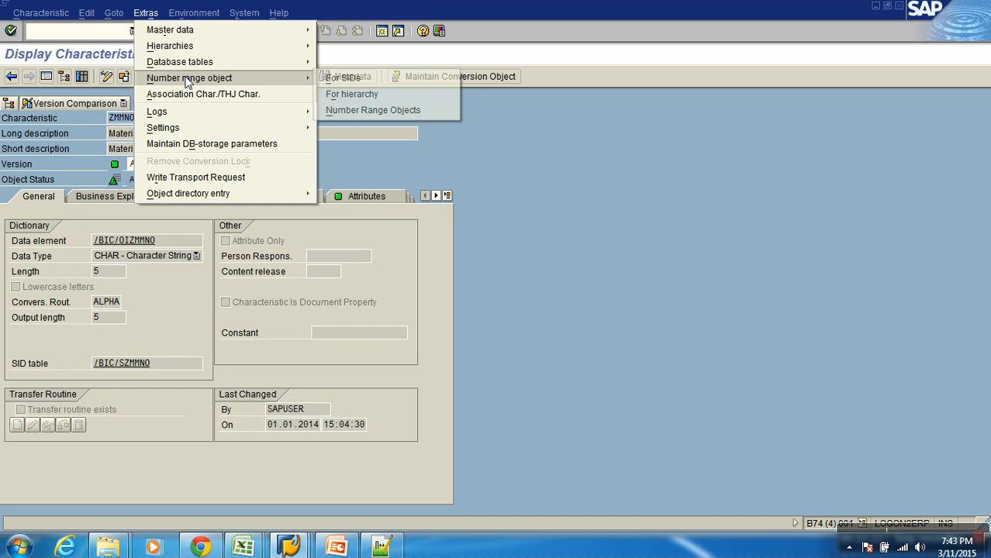
left_click(348, 78)
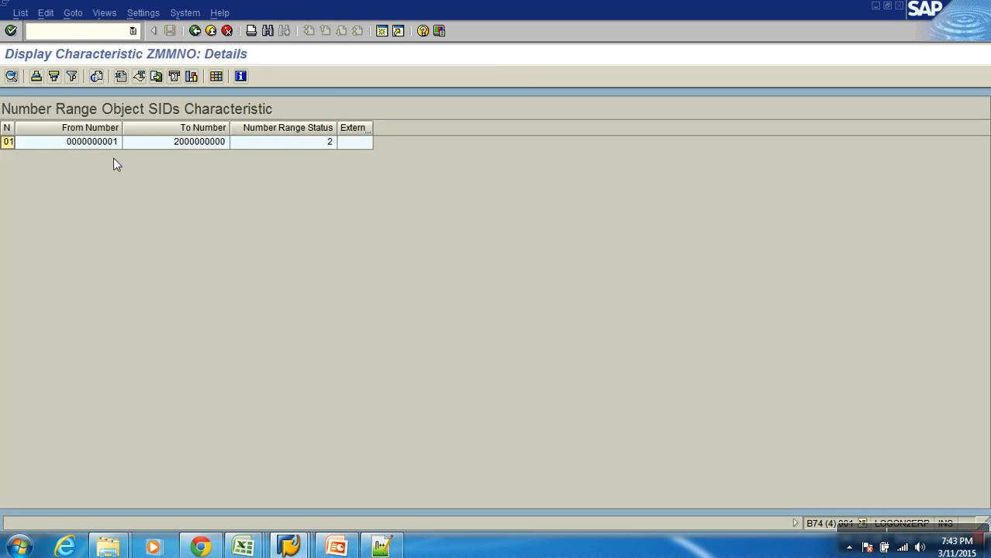
left_click(101, 145)
left_click(187, 146)
left_click(210, 188)
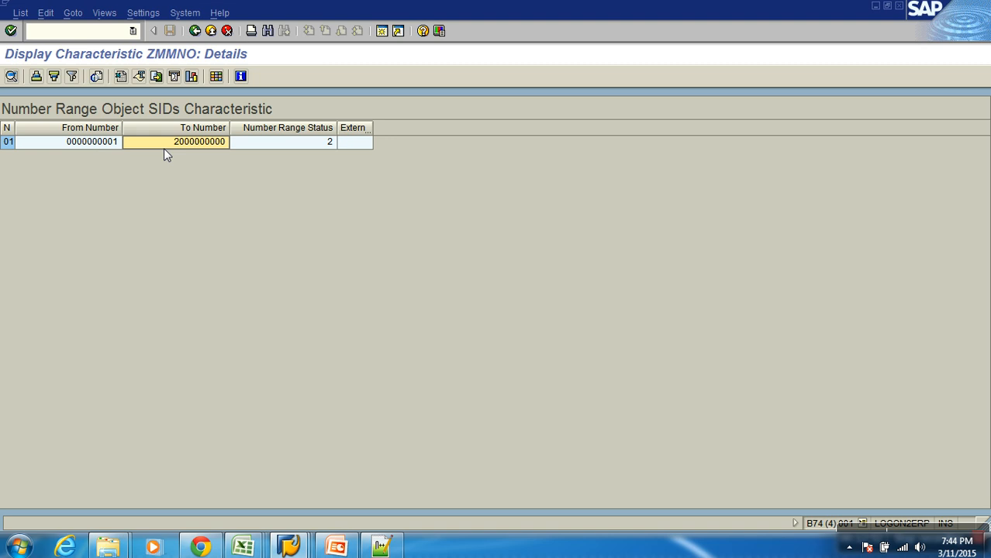
- Start transaction snro in a new session and search the number range objects by the name ZZZZZZZZZ*
left_click(382, 31)
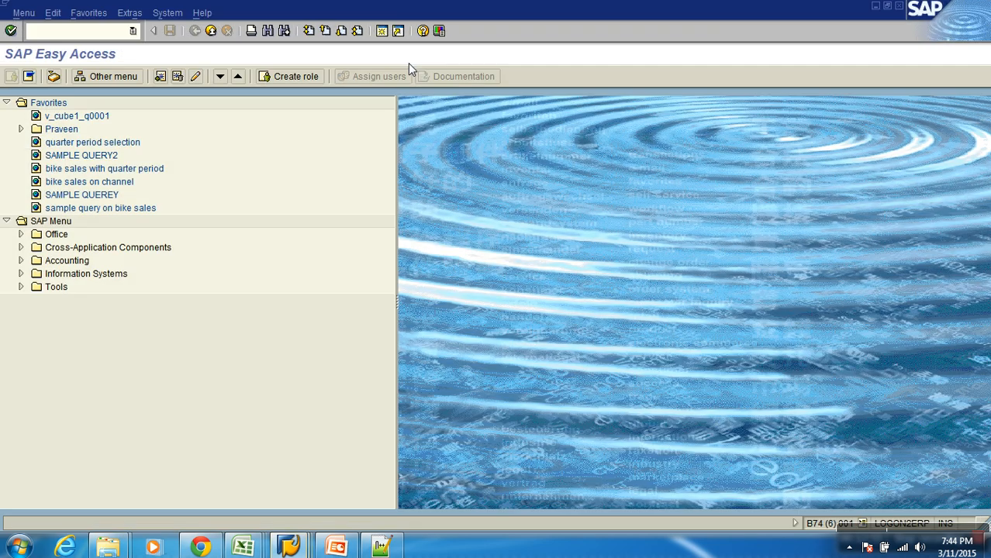
type("snro")
key("Return")
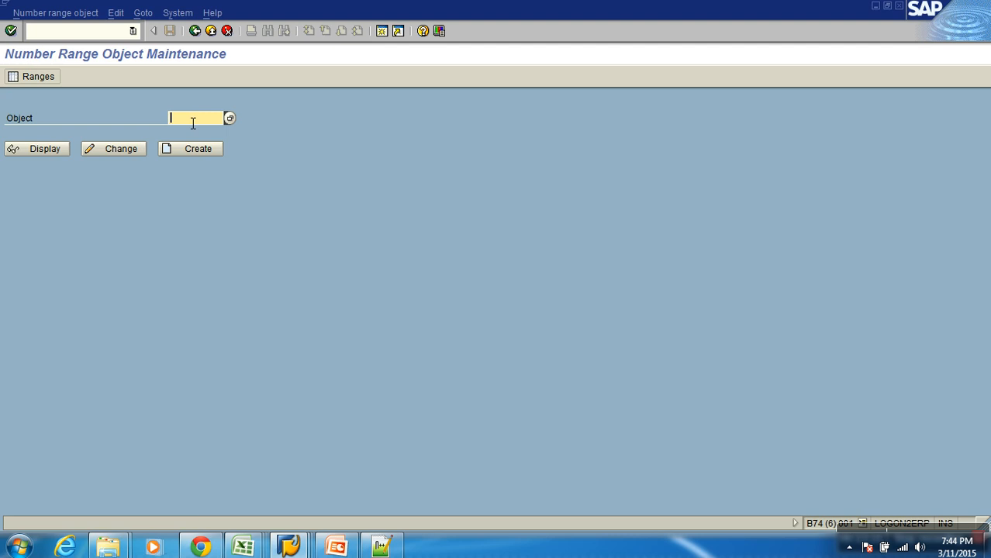
type("ZZZZZZZZZ*")
left_click(229, 118)
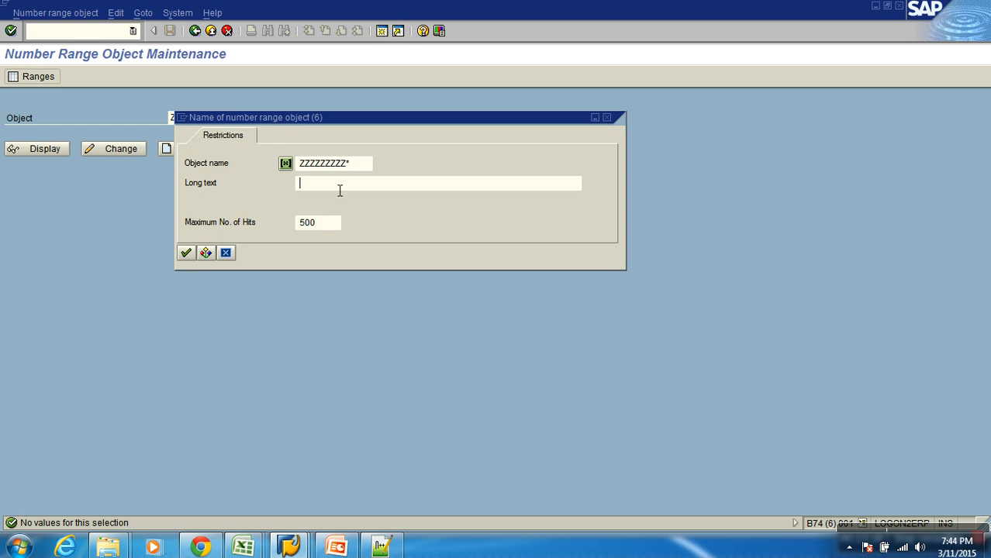
- Search the number range objects by name * and long text *ZMMNO*, and choose object BIM0000195
type("*ZMMNO*")
left_click_drag(348, 165, 282, 166)
key("BackSpace")
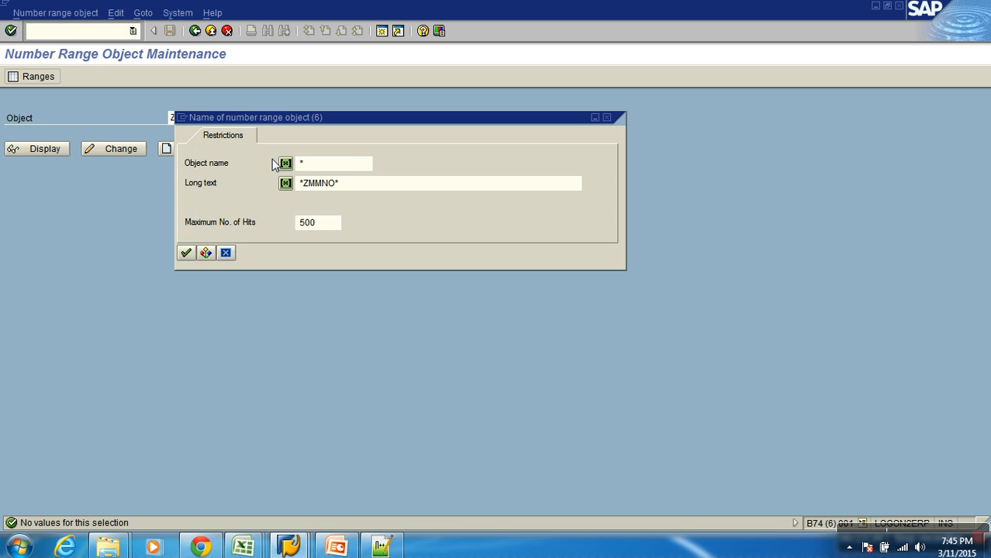
key("Return")
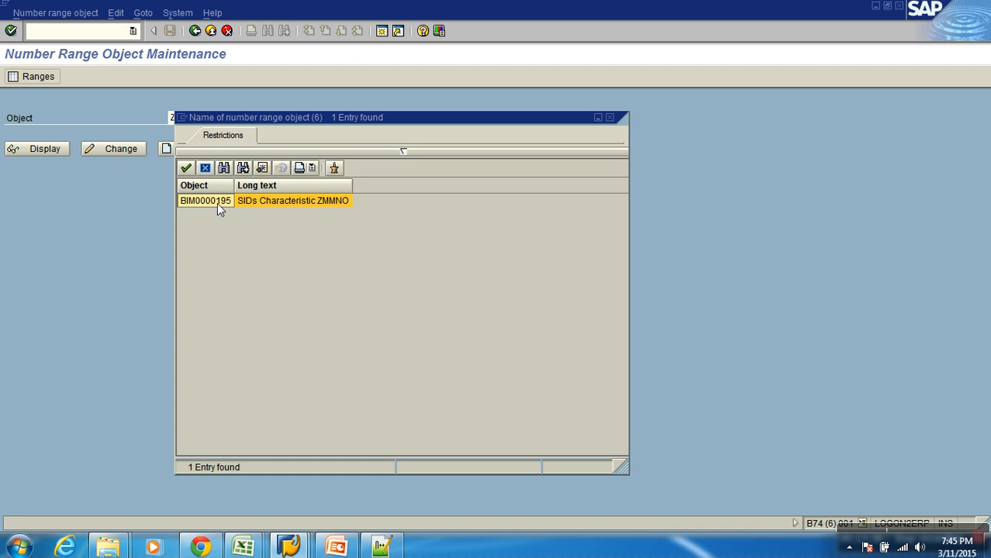
double_click(216, 200)
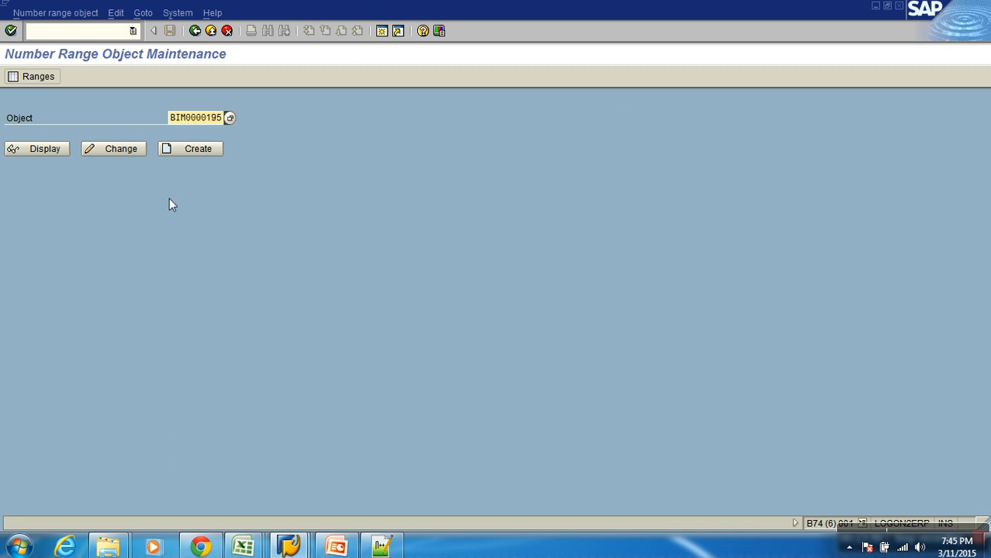
- Display number range object BIM0000195 and look through its customizing and range settings
left_click(55, 151)
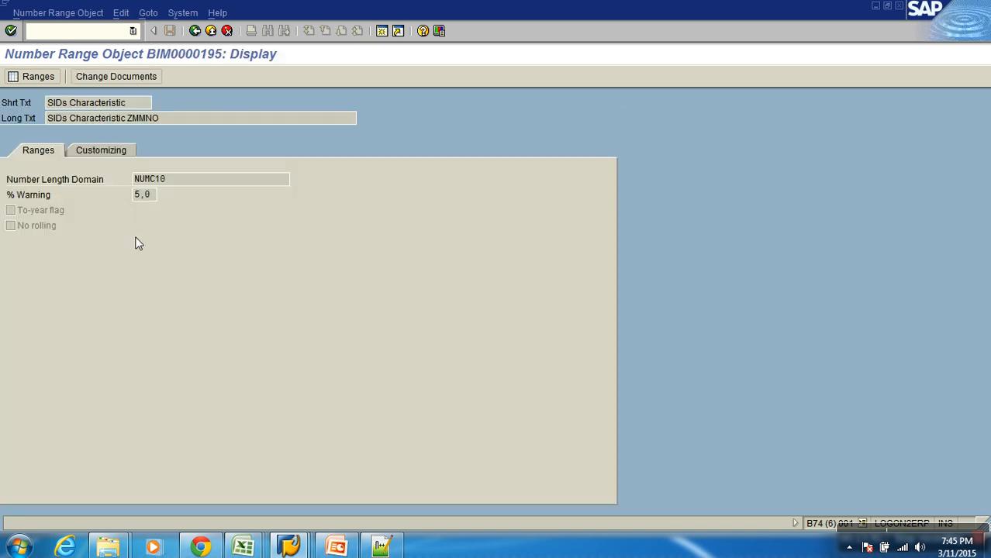
left_click(113, 154)
left_click(37, 146)
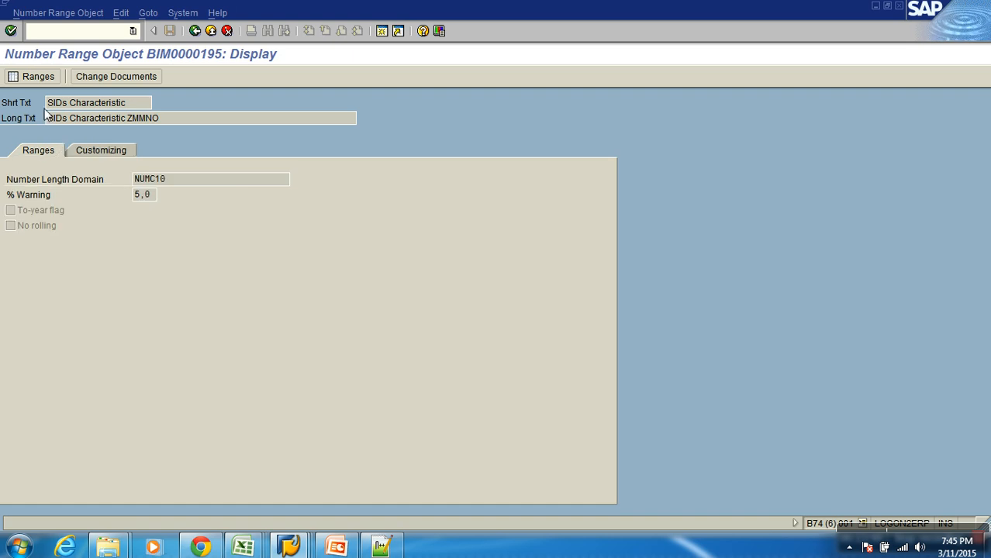
- Set the upper limit of interval 01 to 100 in the object's range maintenance, save it and acknowledge the transport notice
left_click(42, 75)
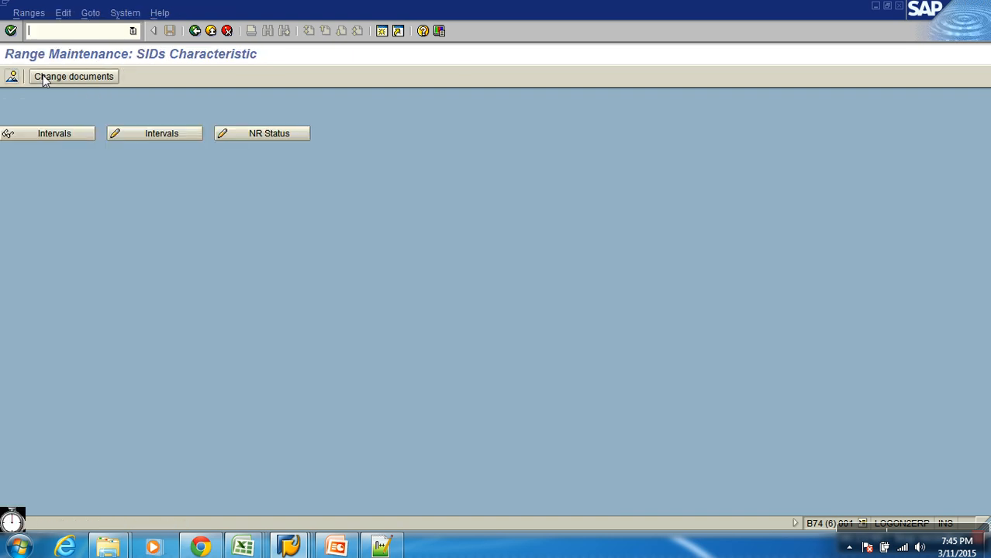
left_click(133, 134)
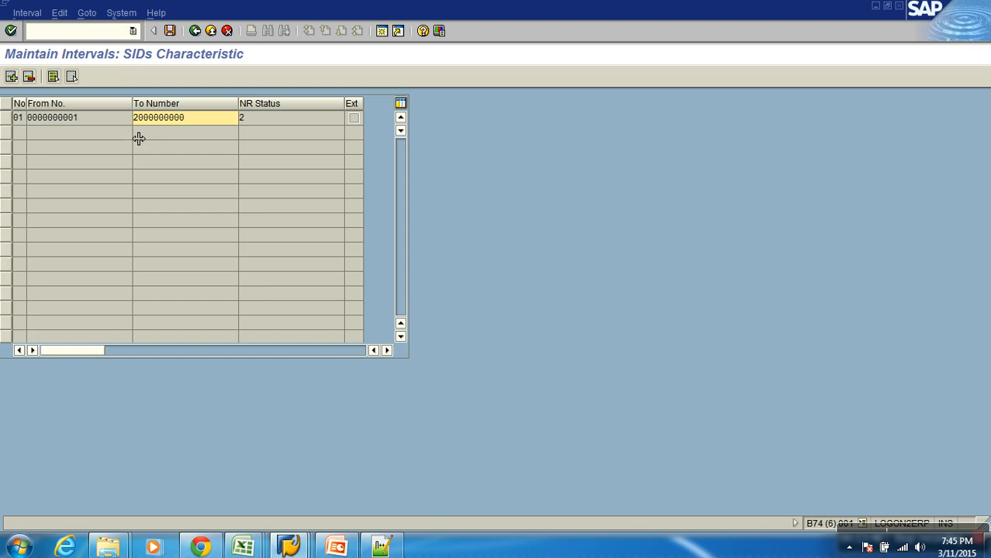
left_click_drag(192, 117, 141, 117)
type("100")
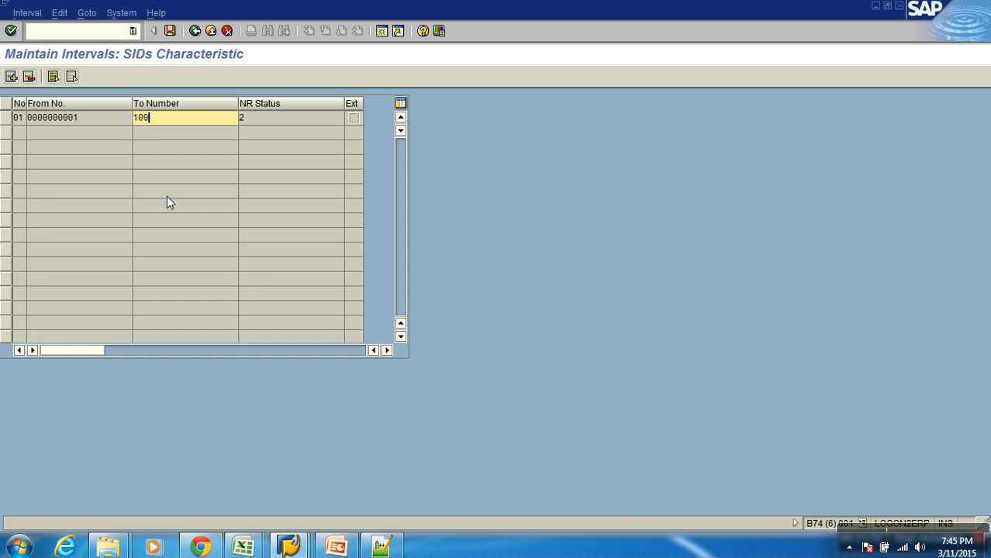
key("Return")
left_click(169, 30)
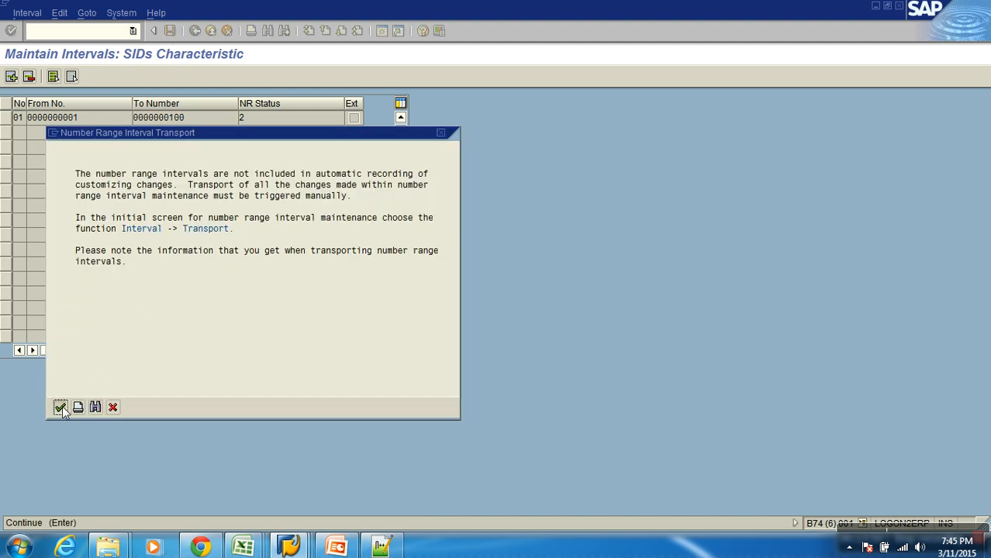
left_click(59, 407)
left_click(194, 31)
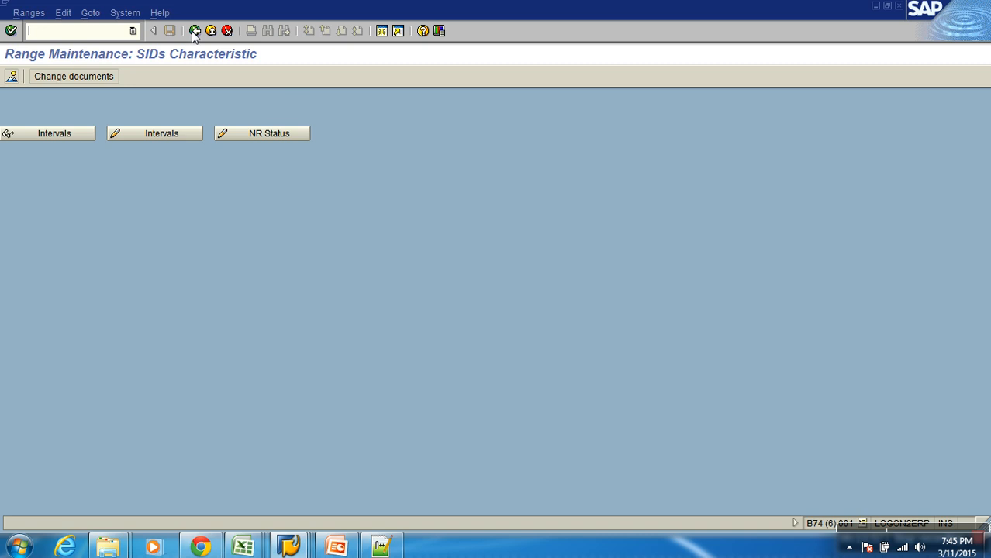
- Set the number range status of the SID interval to 5, save it and leave number range maintenance
left_click(260, 135)
type("5")
left_click(170, 31)
left_click(195, 31)
left_click(195, 31)
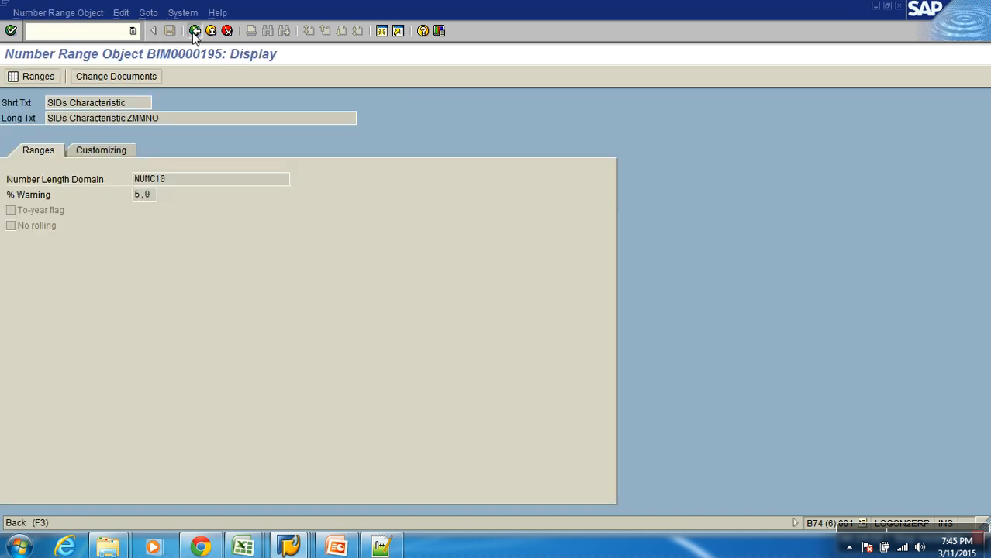
left_click(194, 31)
left_click(194, 31)
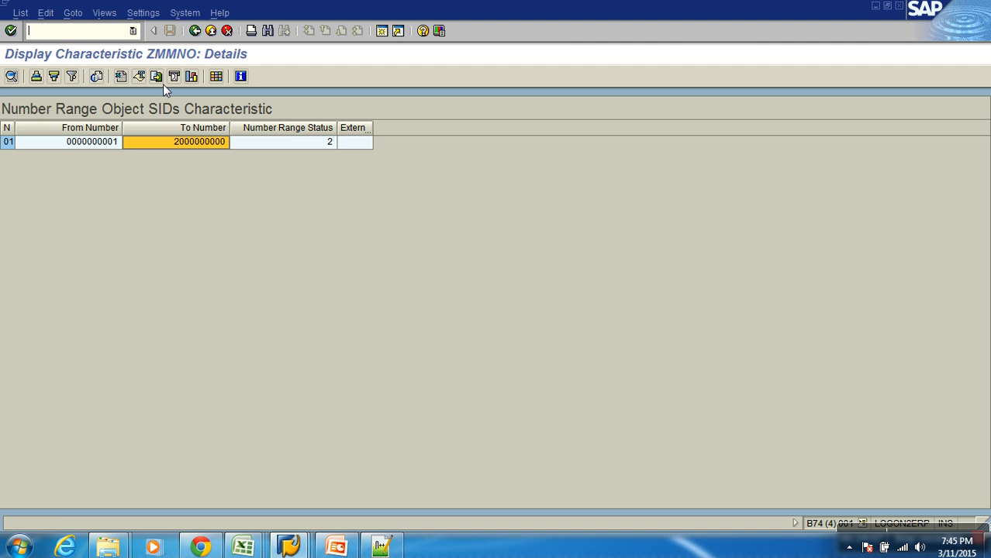
- Close the outdated number range list, display Material Number again and check its number range object for SIDs
left_click(211, 31)
left_click(210, 31)
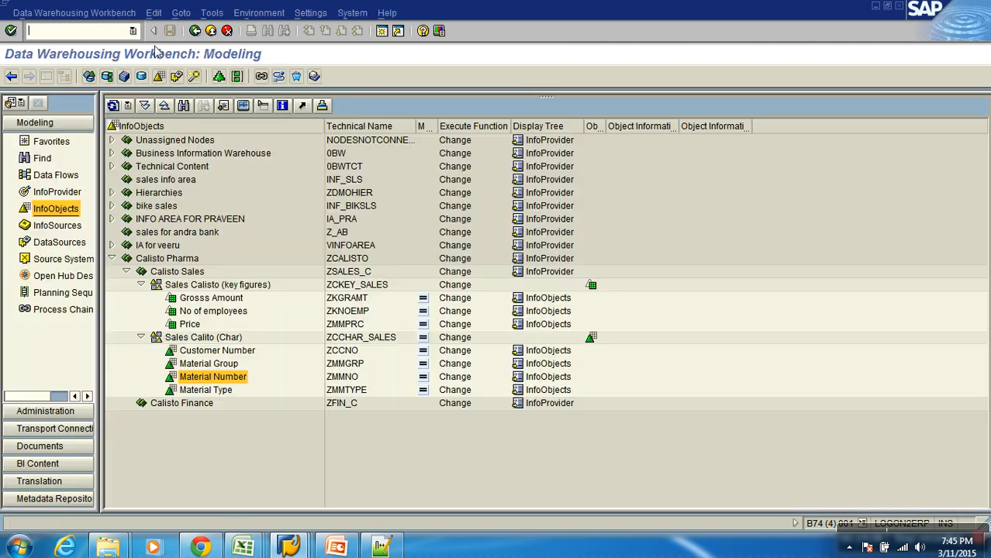
right_click(216, 377)
left_click(241, 184)
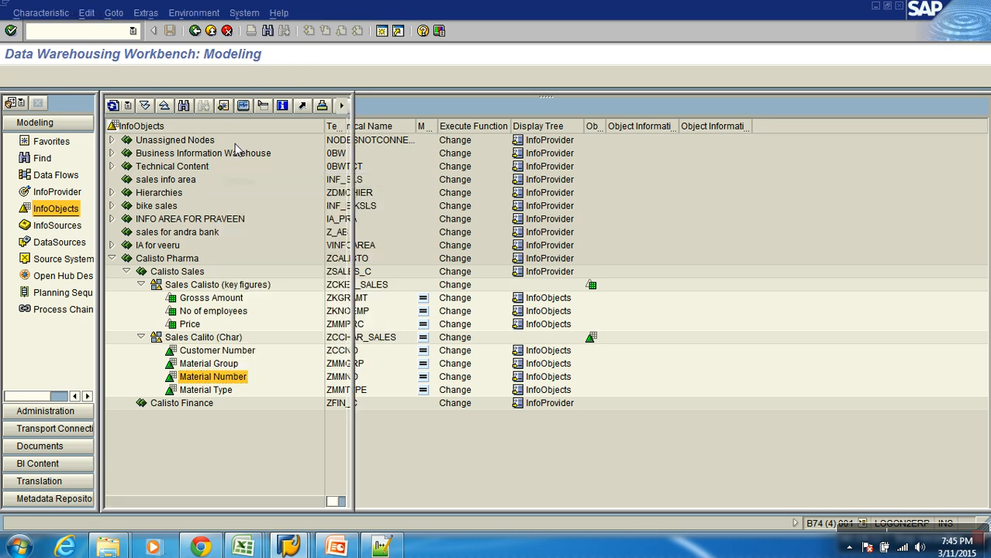
left_click(146, 14)
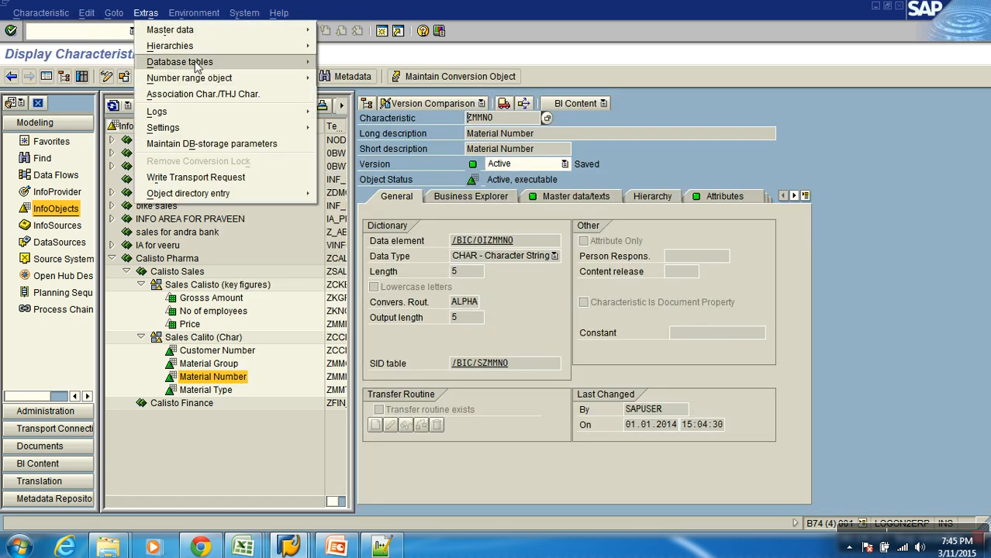
mouse_move(224, 78)
left_click(341, 77)
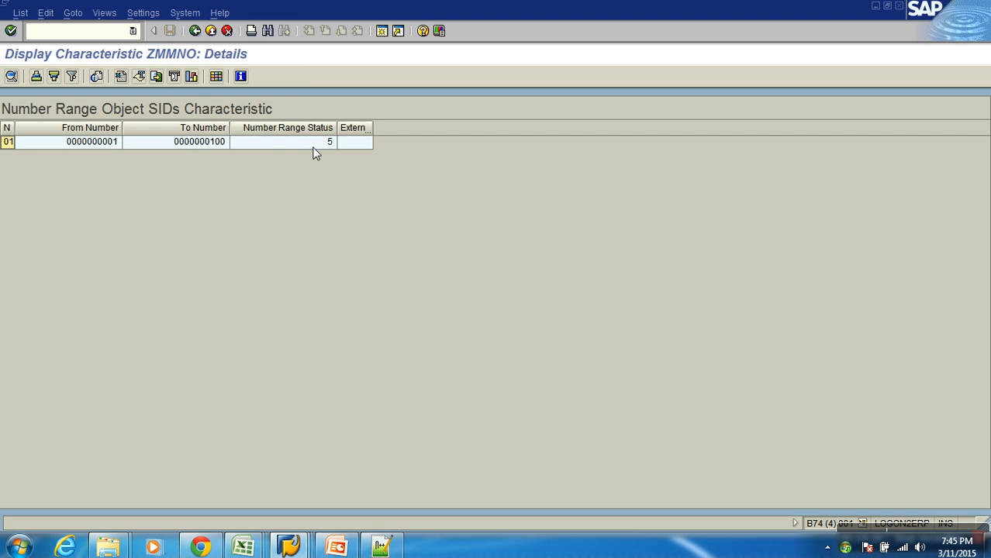
- Add a master data record with material number M-102 to Material Number, save it and return to the InfoObjects tree
left_click(195, 30)
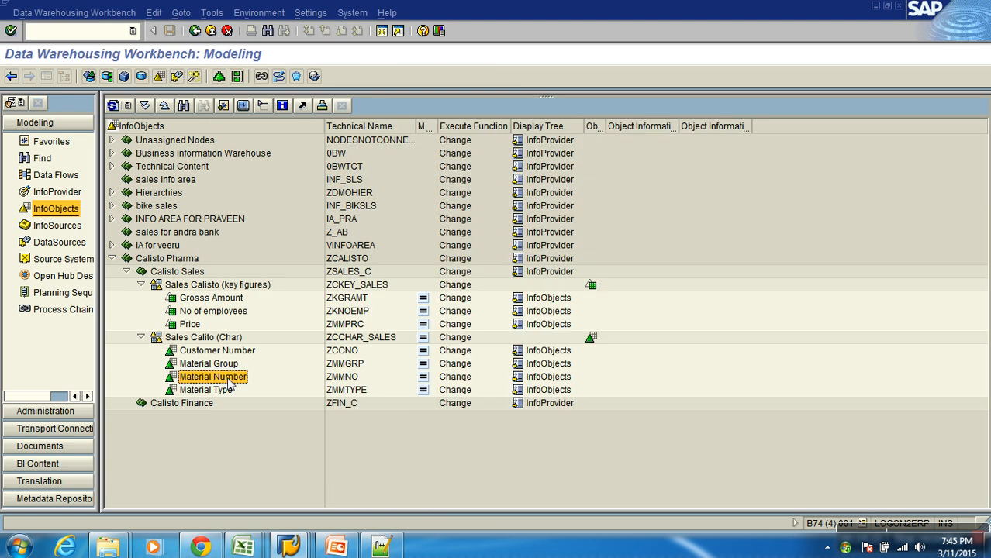
right_click(230, 378)
left_click(271, 299)
key("F8")
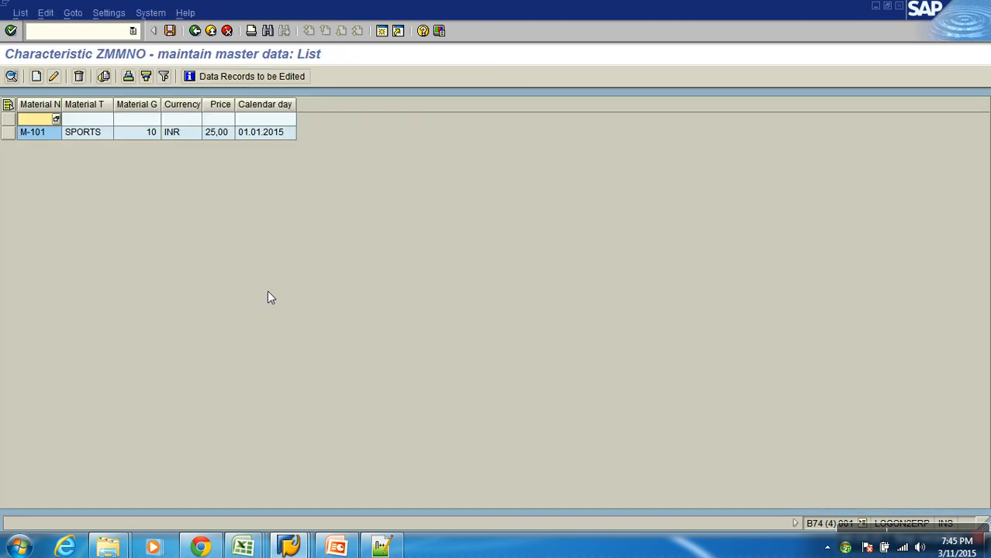
left_click(37, 76)
type("M-102")
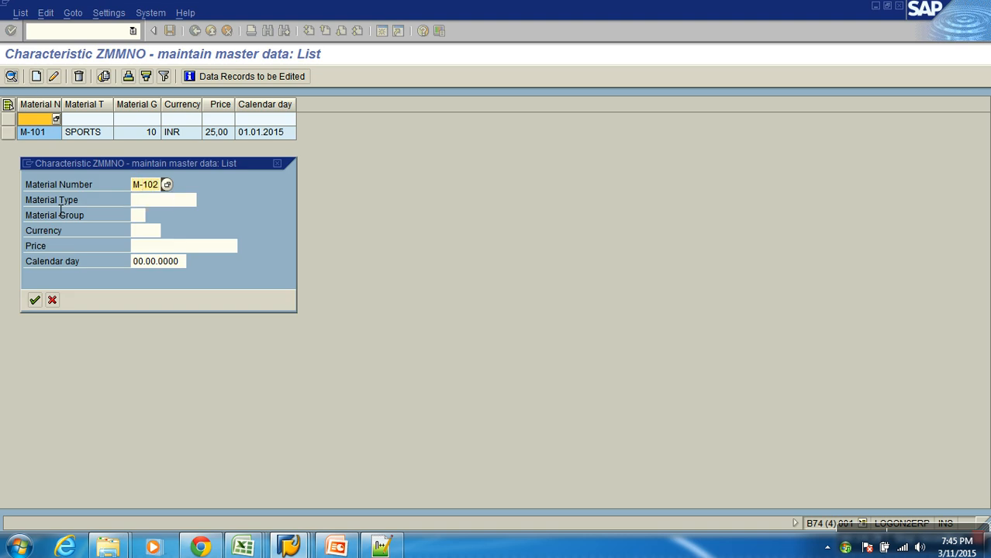
key("Return")
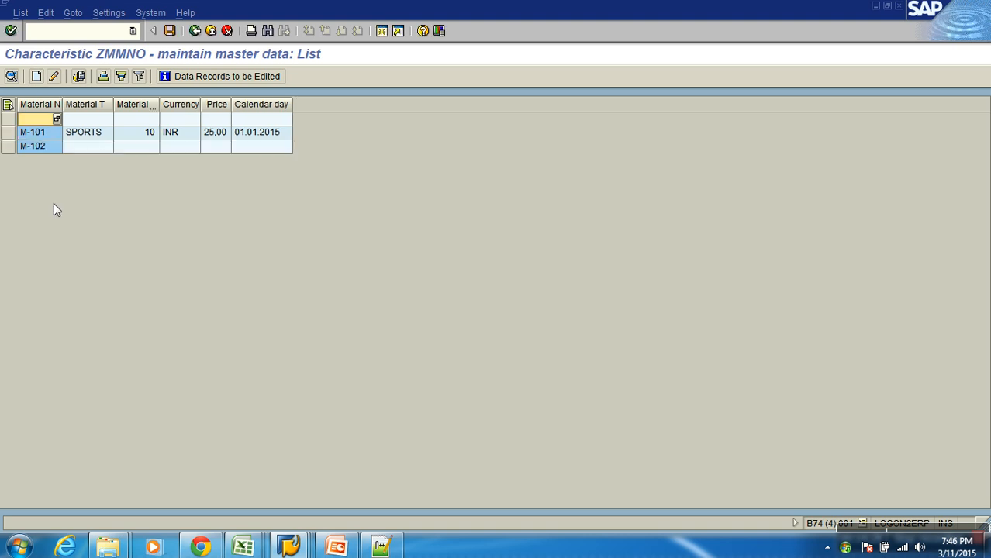
left_click(170, 30)
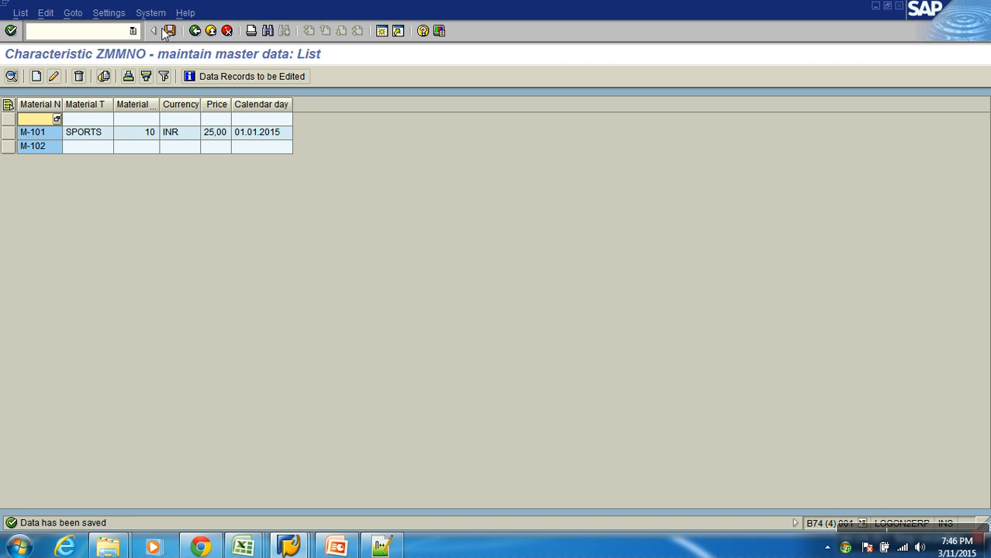
left_click(196, 31)
left_click(195, 31)
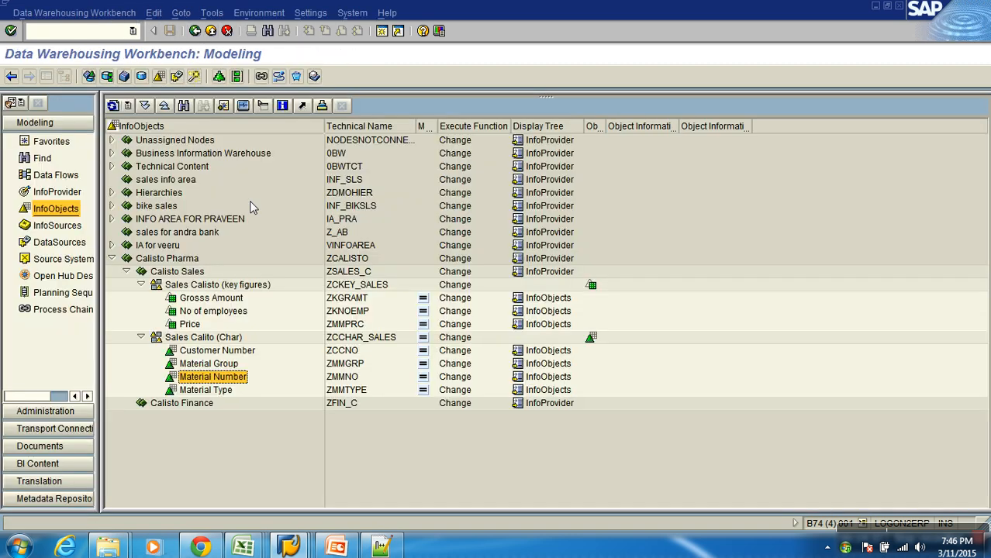
- Display the contents of Material Number's SID table /BIC/SZMMNO, check the SID of M-102 and return to the characteristic
double_click(227, 376)
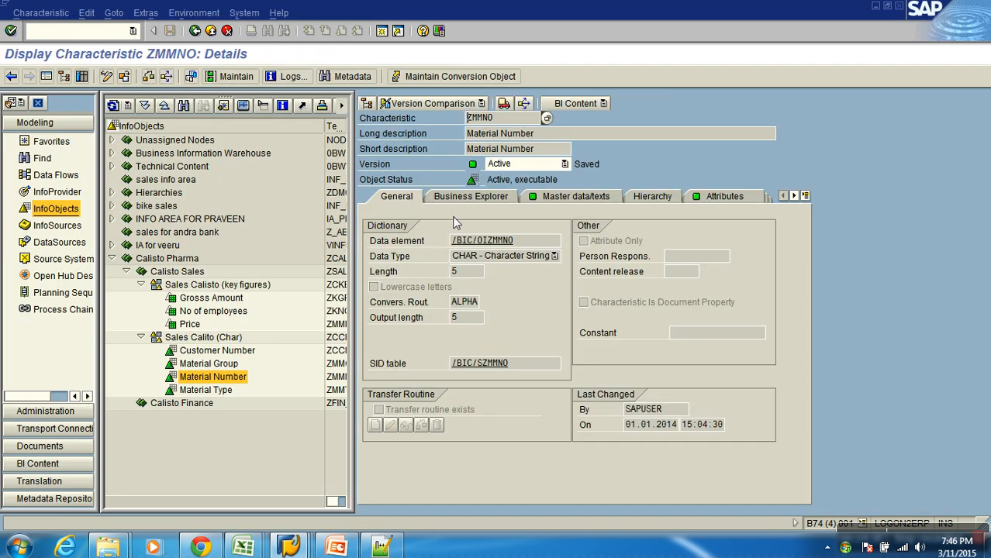
double_click(474, 363)
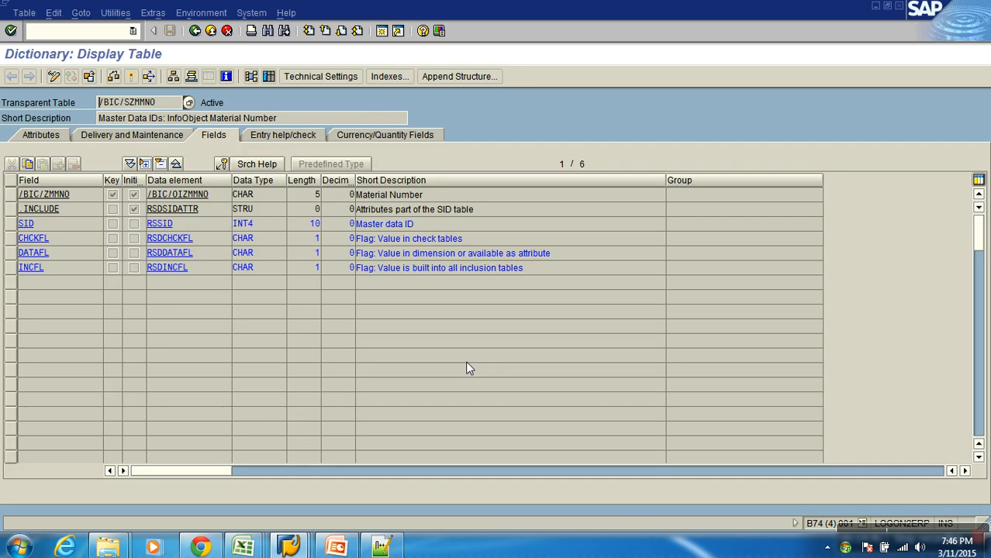
left_click(268, 77)
key("F8")
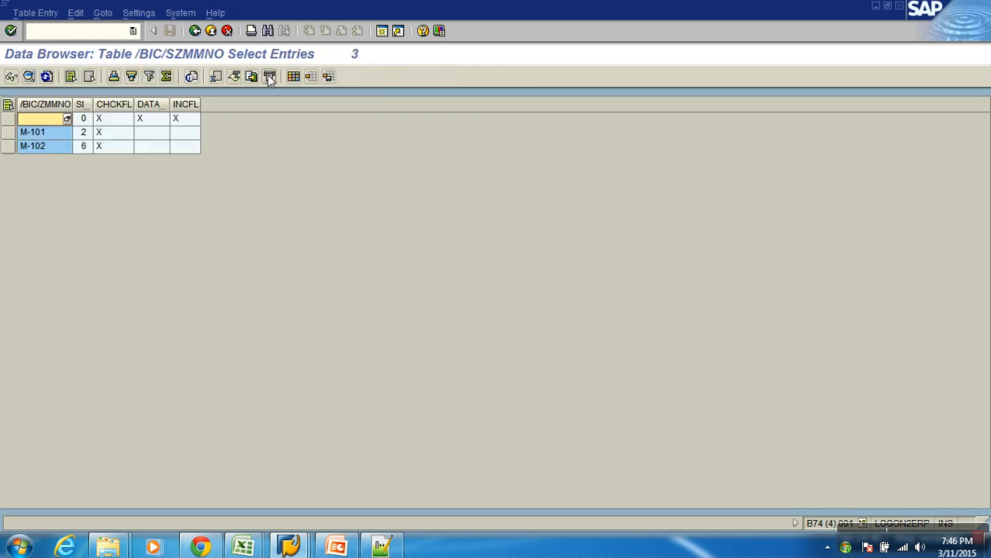
left_click(83, 147)
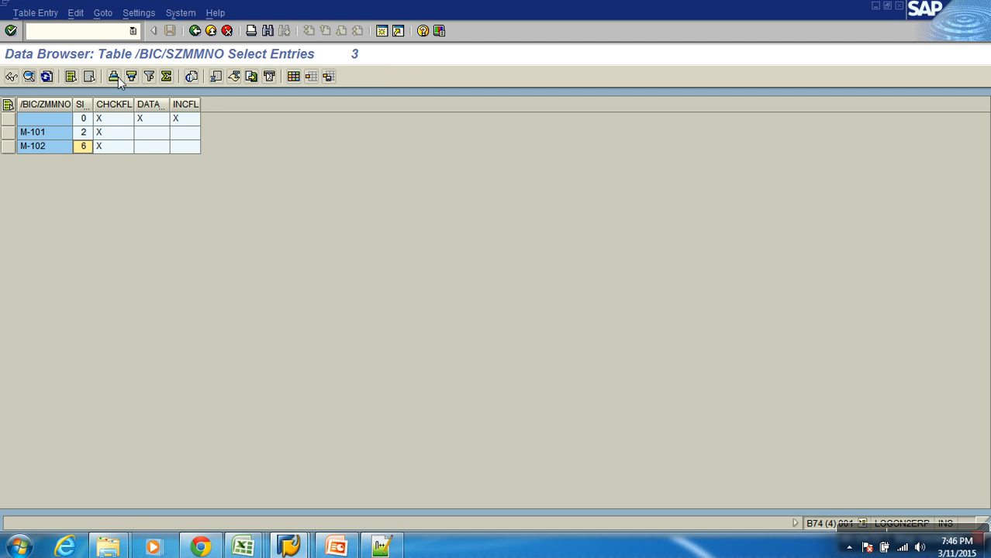
left_click(195, 31)
left_click(194, 31)
left_click(194, 31)
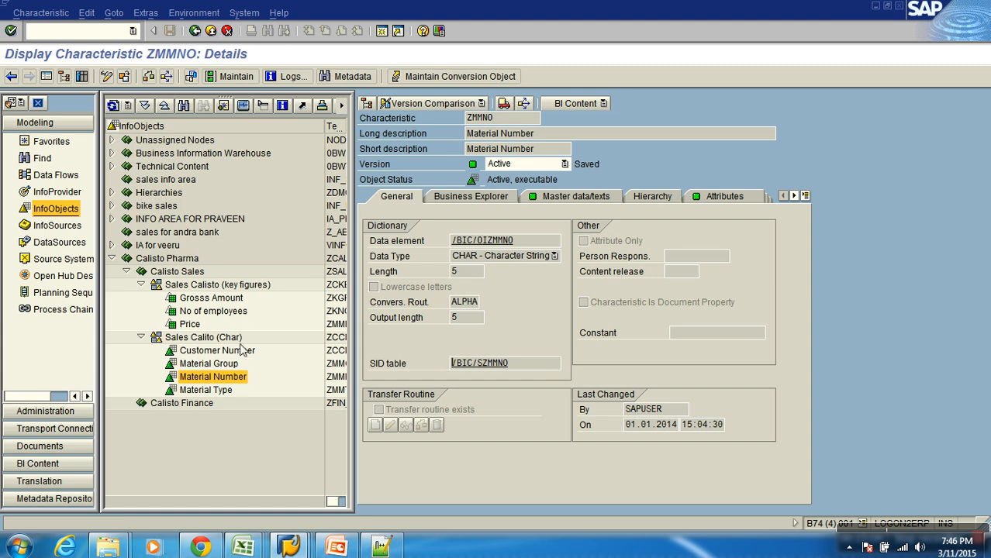
- List the master data records of Material Number, examine the material group of M-101 and leave the characteristic
right_click(240, 378)
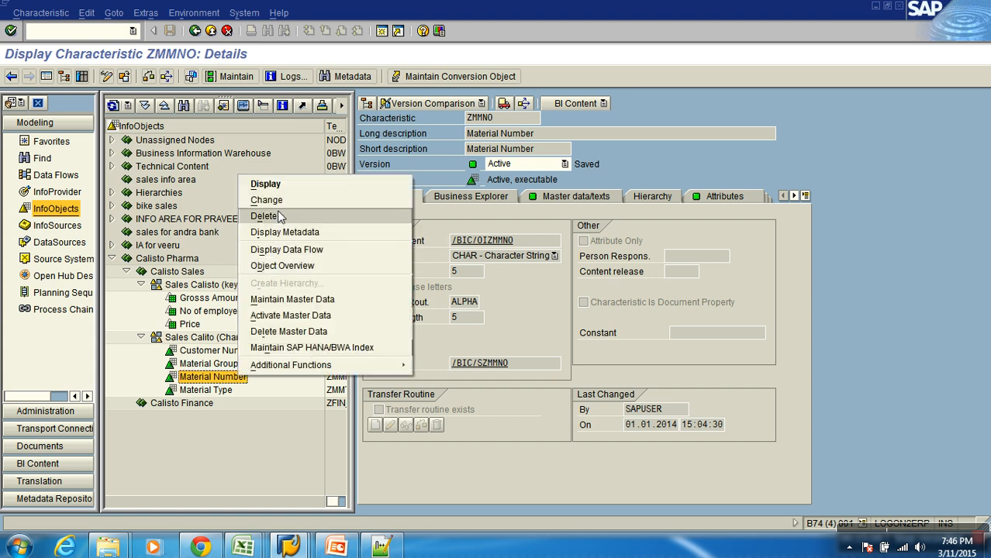
left_click(300, 298)
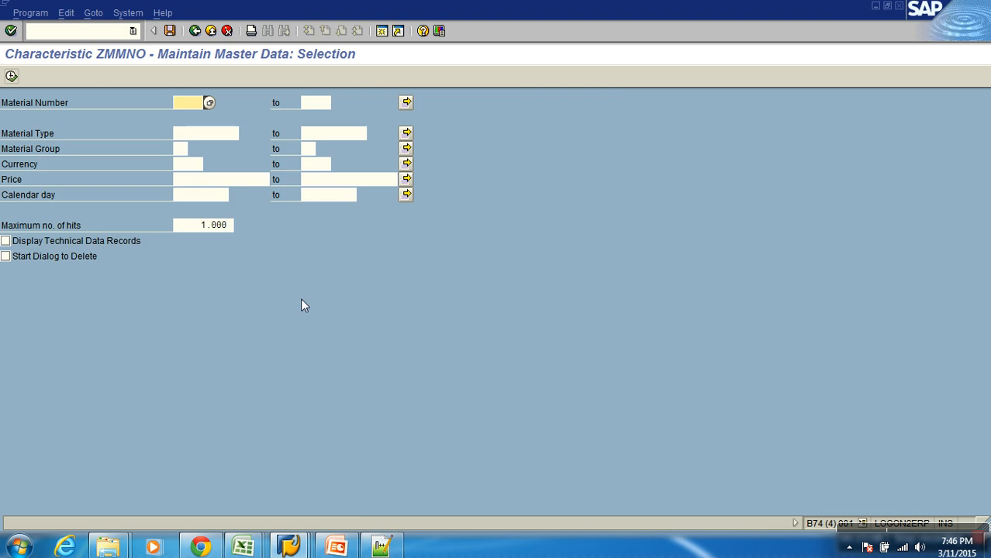
key("F8")
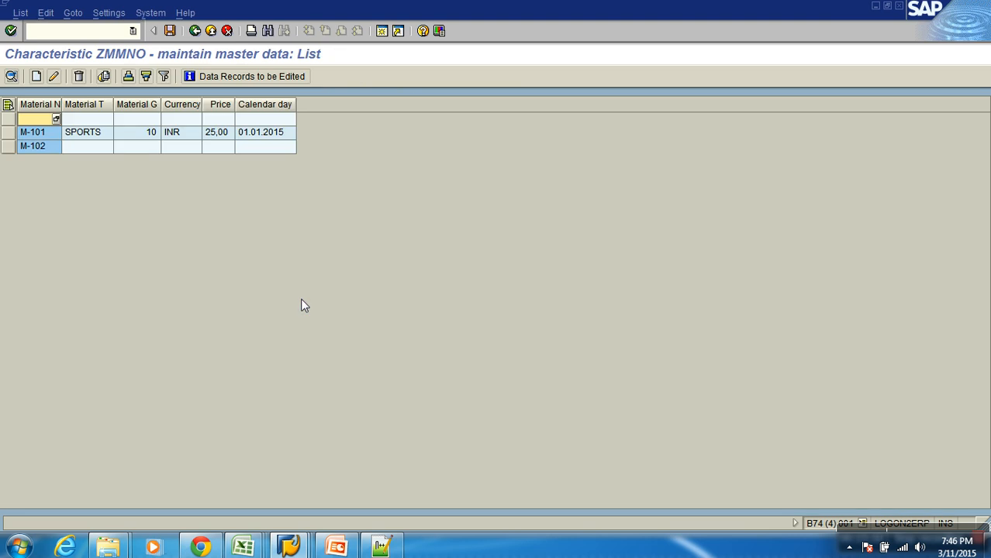
left_click(140, 133)
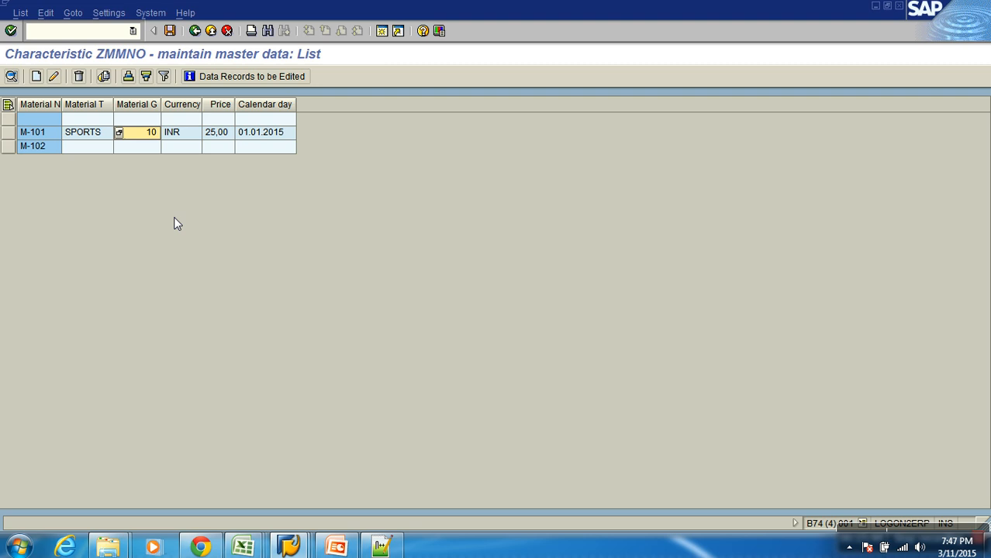
left_click(210, 31)
left_click(211, 32)
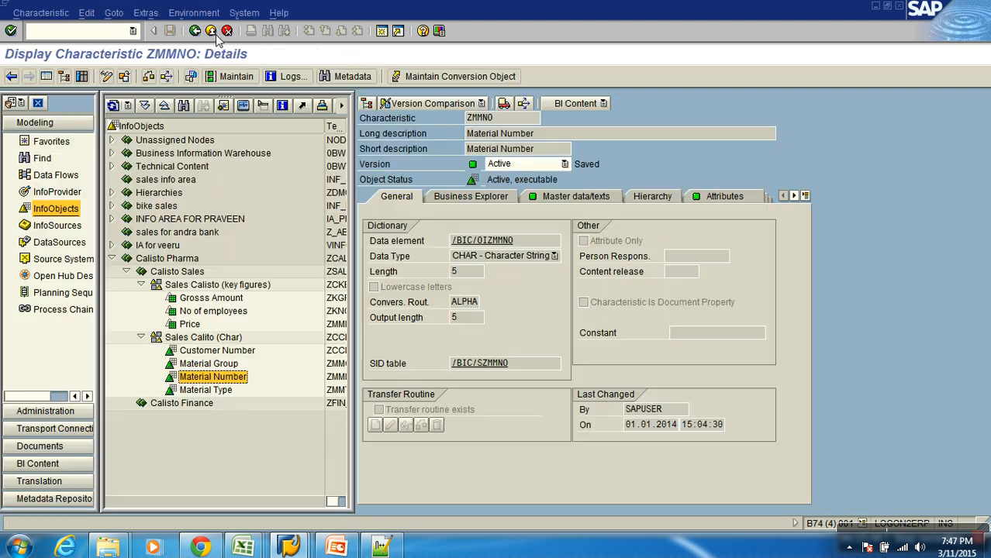
left_click(211, 31)
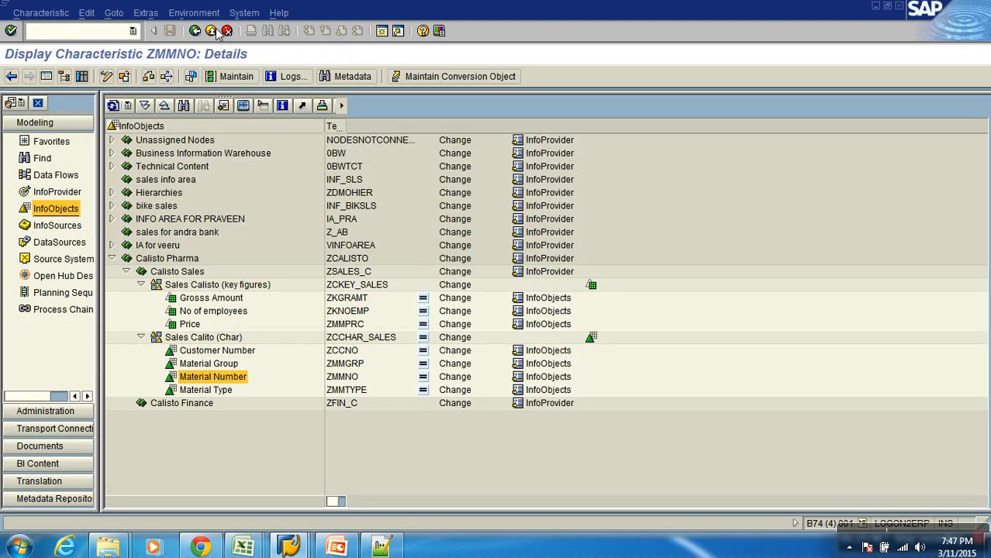
- Enable texts for Material Group with short, medium and XL long text, keeping them language-dependent, and activate the characteristic
double_click(214, 365)
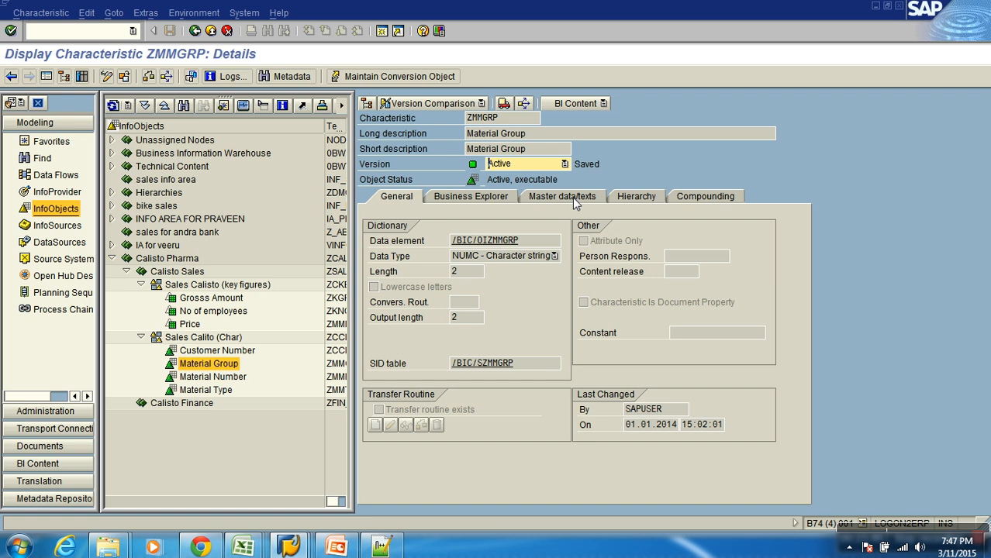
left_click(573, 197)
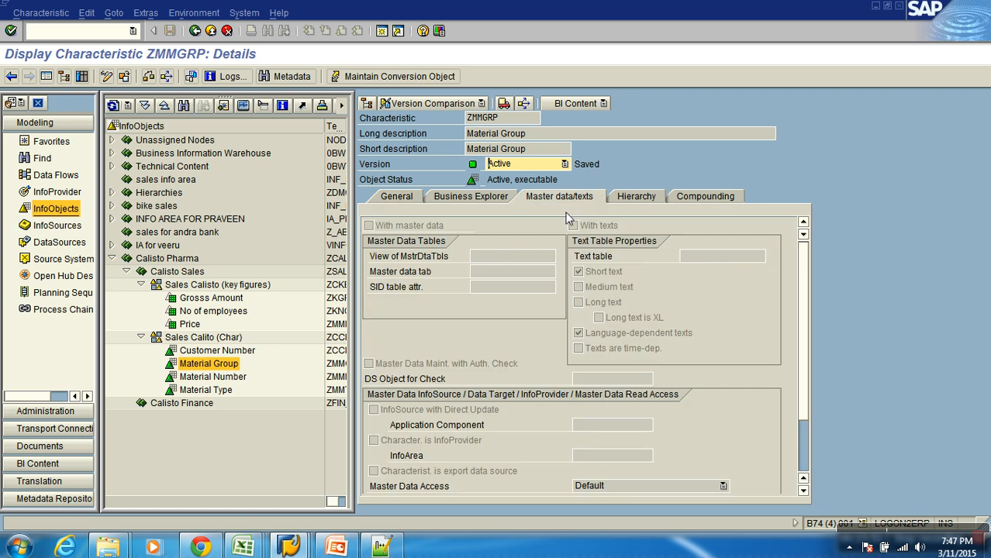
left_click(106, 76)
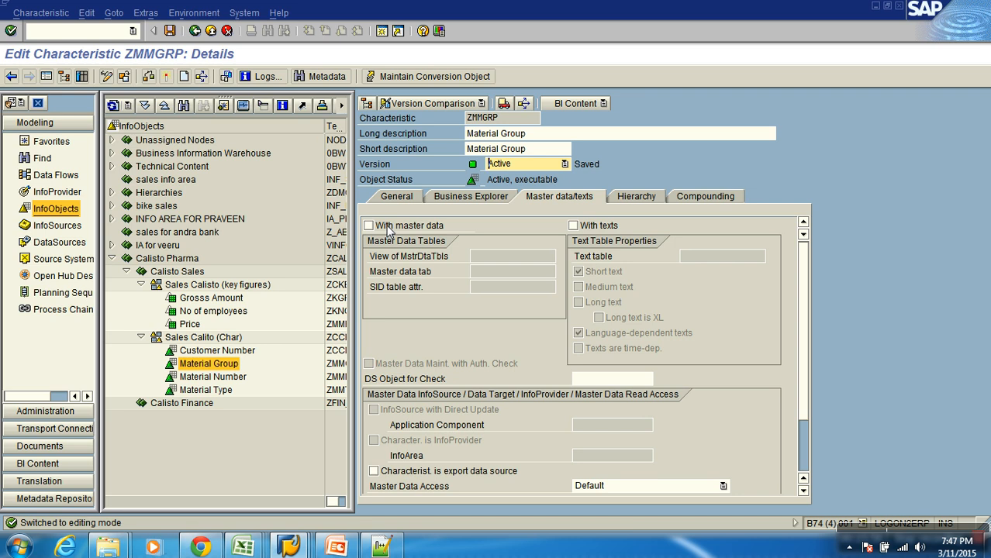
left_click(591, 228)
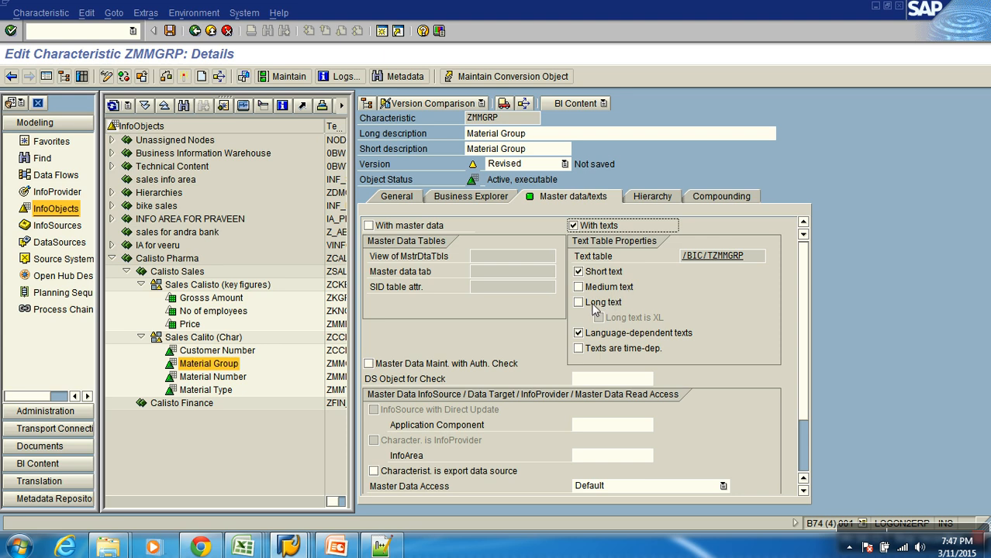
left_click(603, 308)
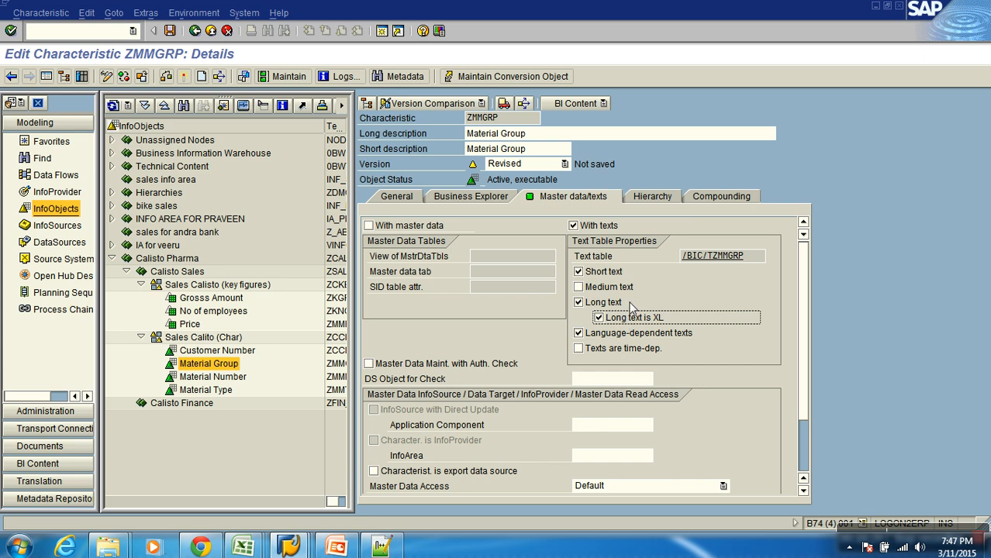
left_click(587, 288)
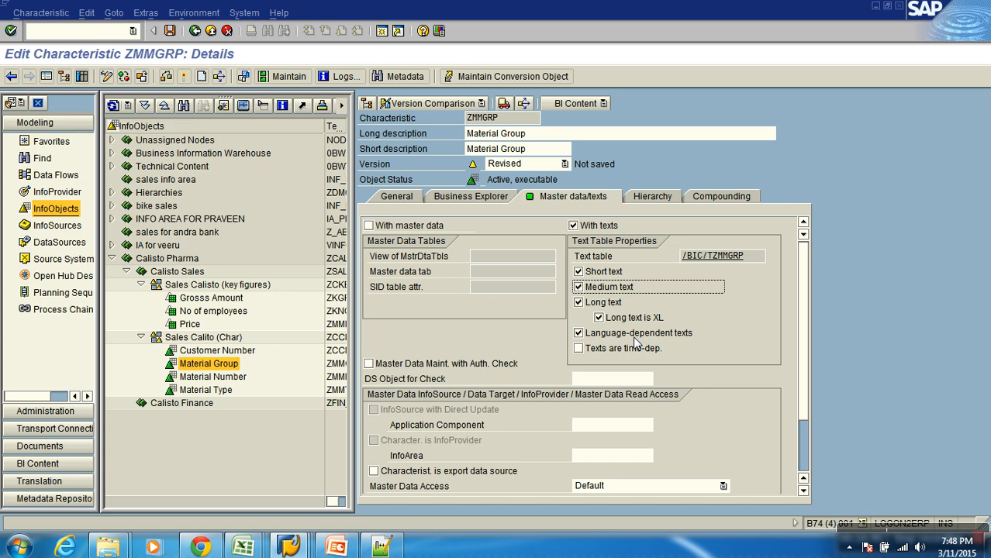
left_click(183, 77)
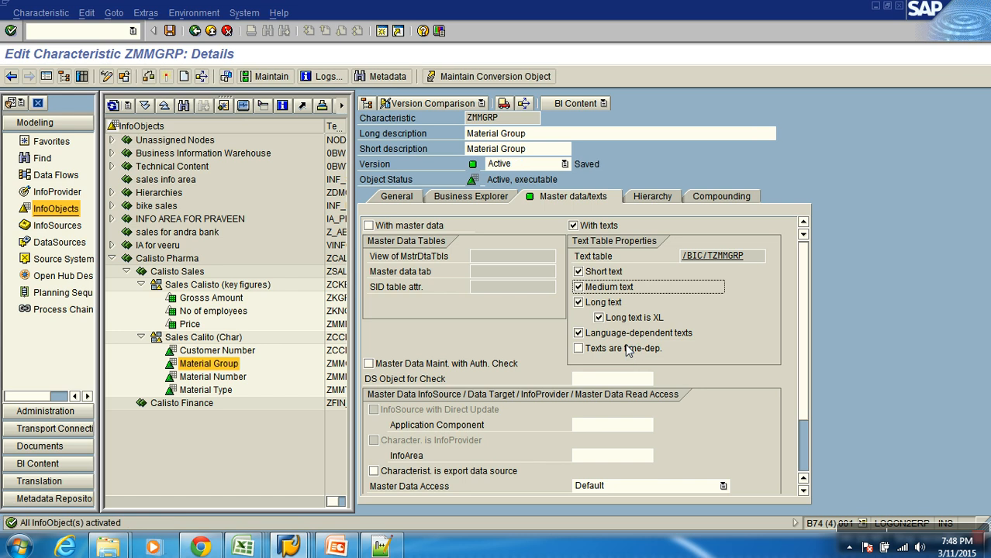
- Display Material Group's text table /BIC/TZMMGRP, examine its key fields ZMMGRP and LANGU, and return to the characteristic
left_click_drag(713, 256, 749, 259)
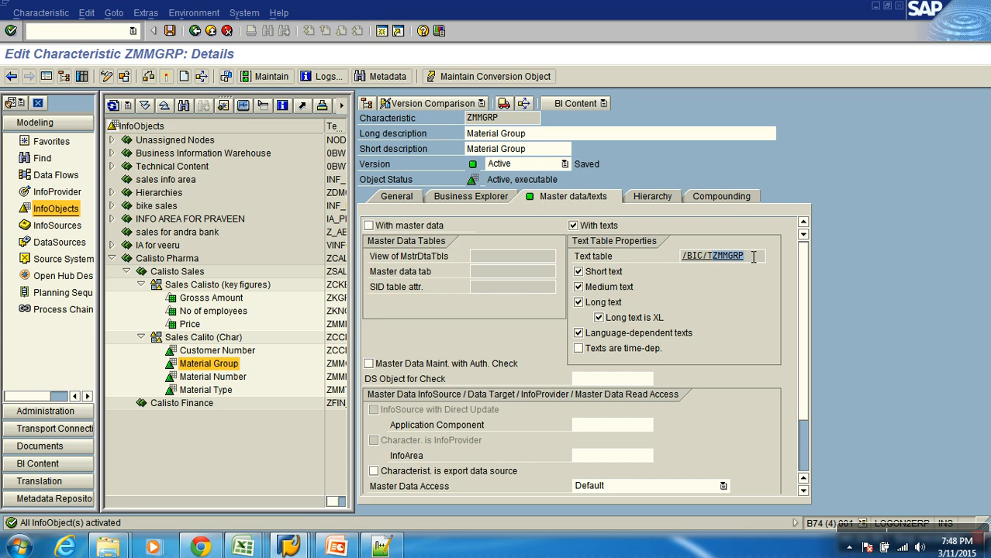
double_click(734, 259)
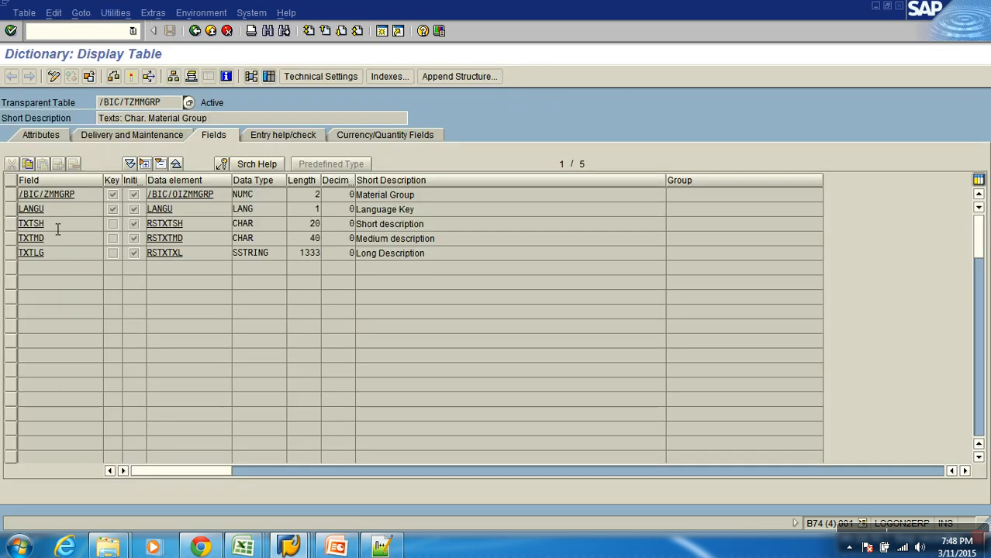
left_click(17, 195)
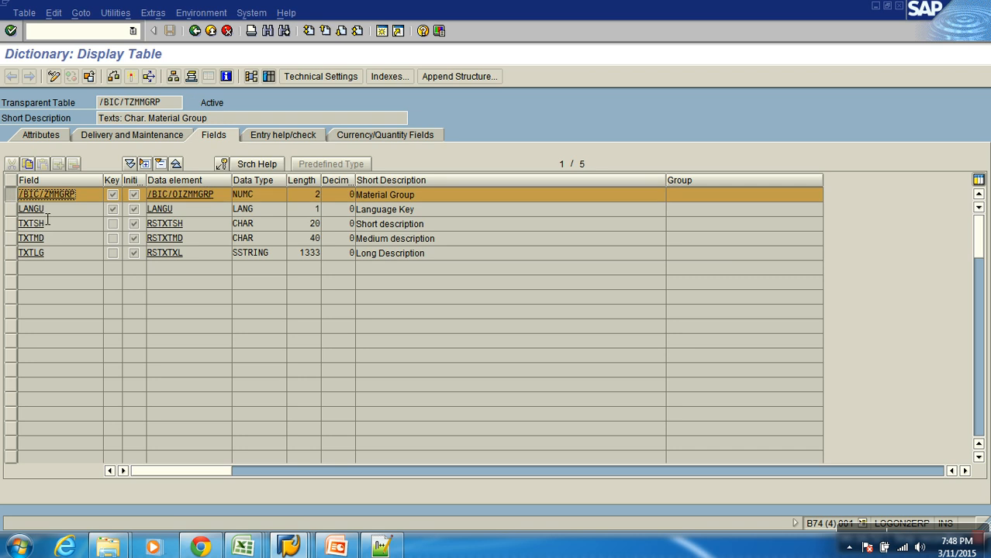
left_click_drag(58, 211, 12, 213)
left_click(10, 210)
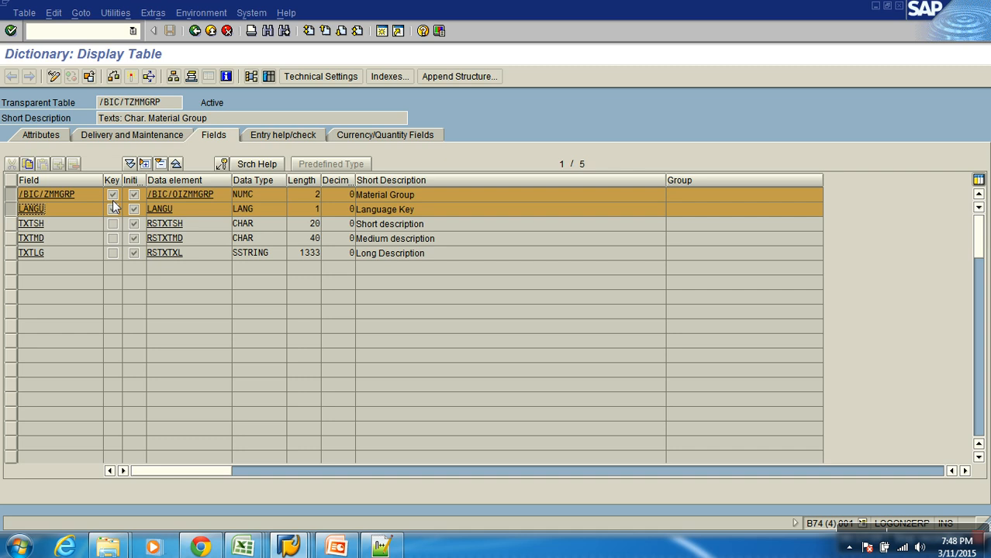
left_click(194, 30)
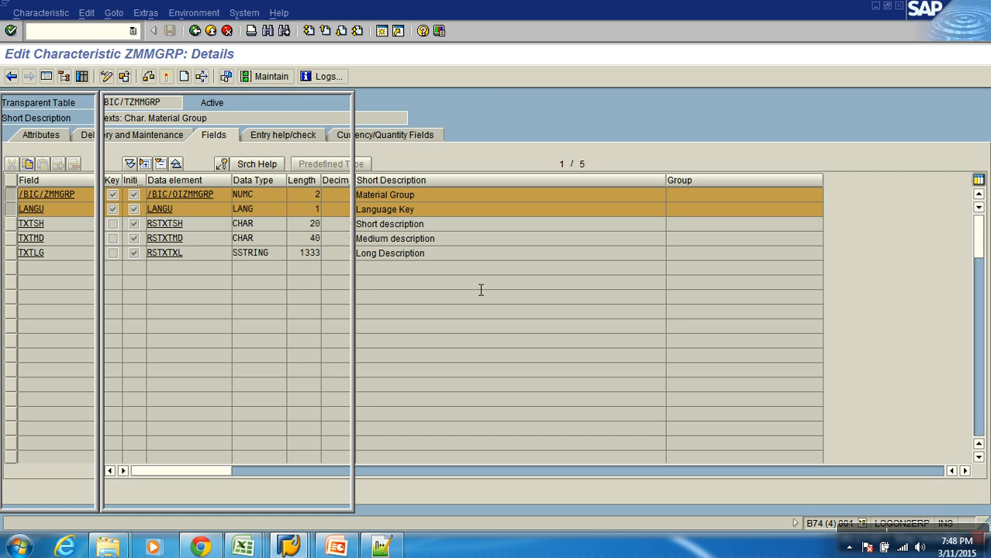
- Turn off language-dependent texts for Material Group, activate it despite warnings and check the fields of its text table
left_click(579, 333)
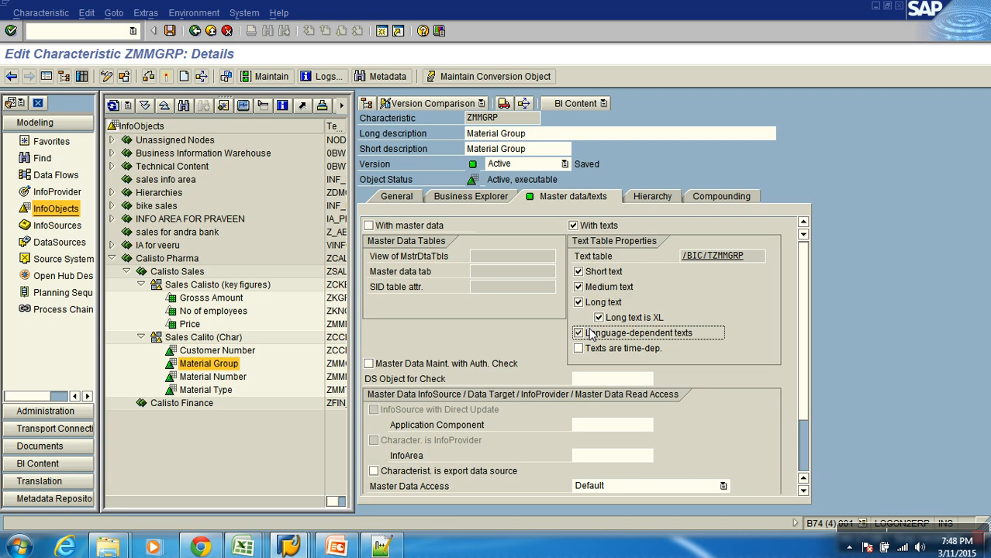
left_click(165, 76)
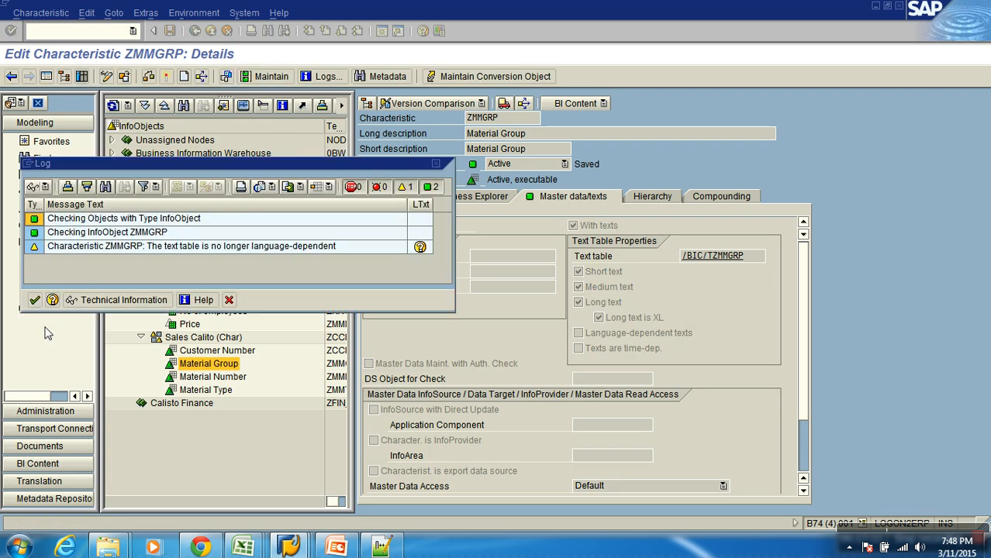
left_click(34, 299)
left_click(179, 264)
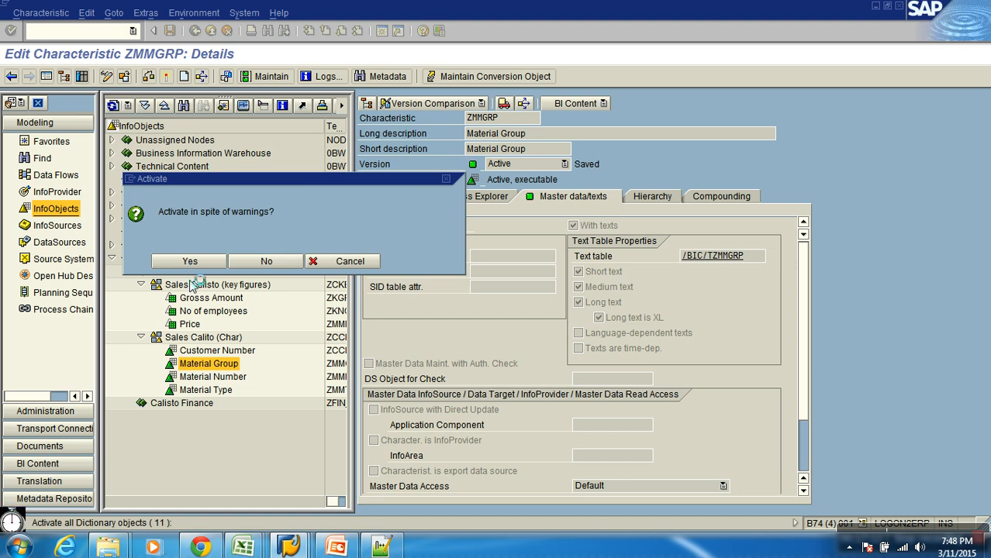
double_click(686, 259)
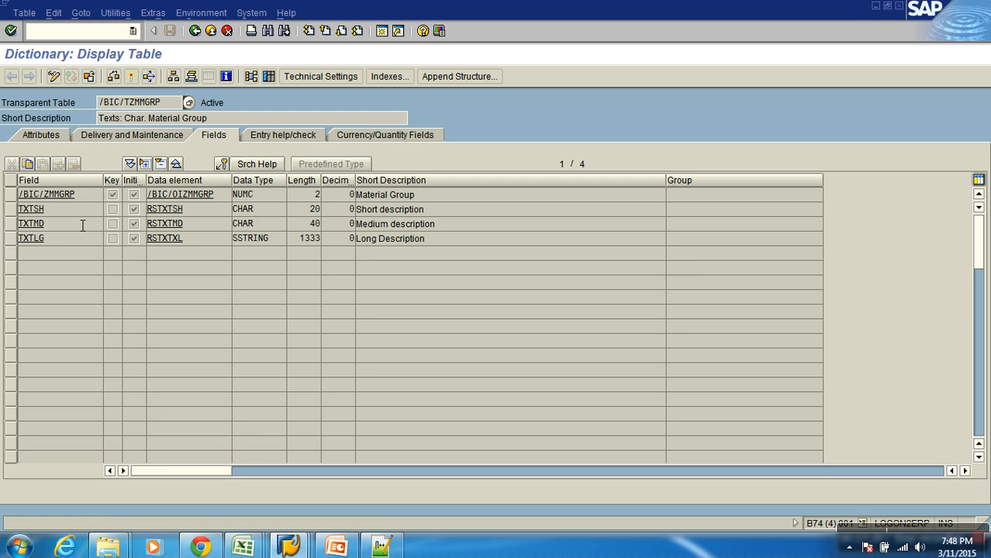
left_click(194, 30)
- Turn language-dependent texts back on for Material Group and activate the characteristic
left_click(592, 333)
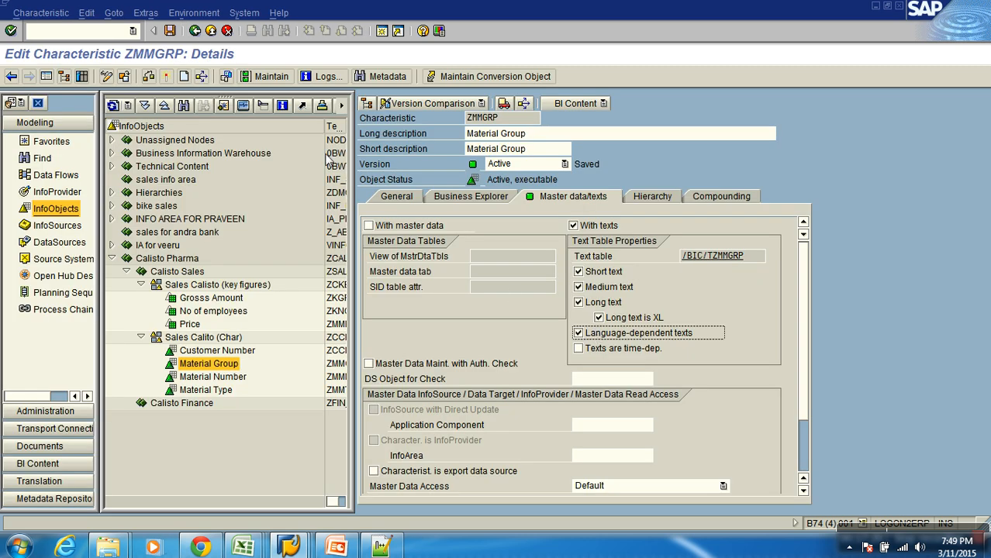
left_click(165, 76)
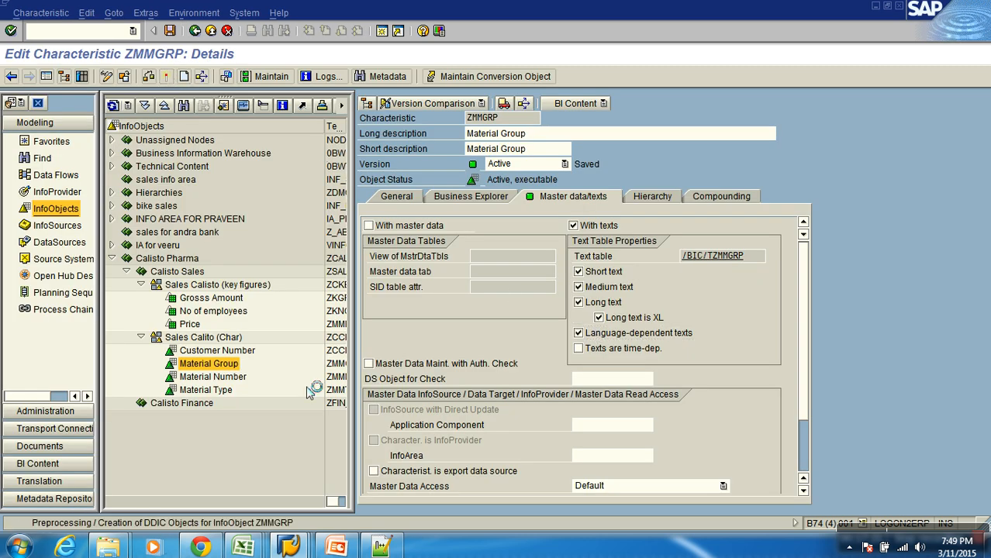
- Display Material Group's text table /BIC/TZMMGRP, examine the lengths of its short, medium and long description fields, and return to the characteristic
double_click(707, 255)
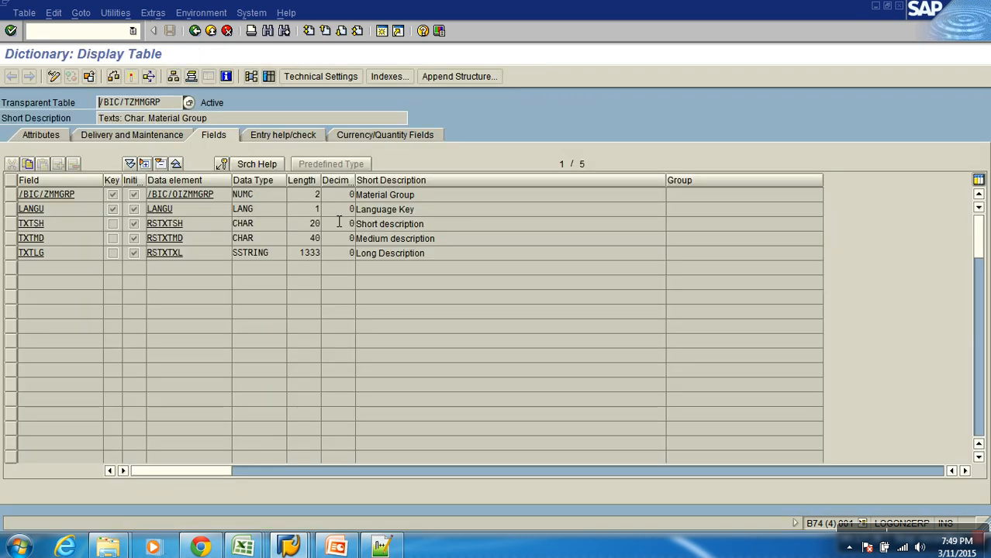
left_click_drag(299, 254, 340, 256)
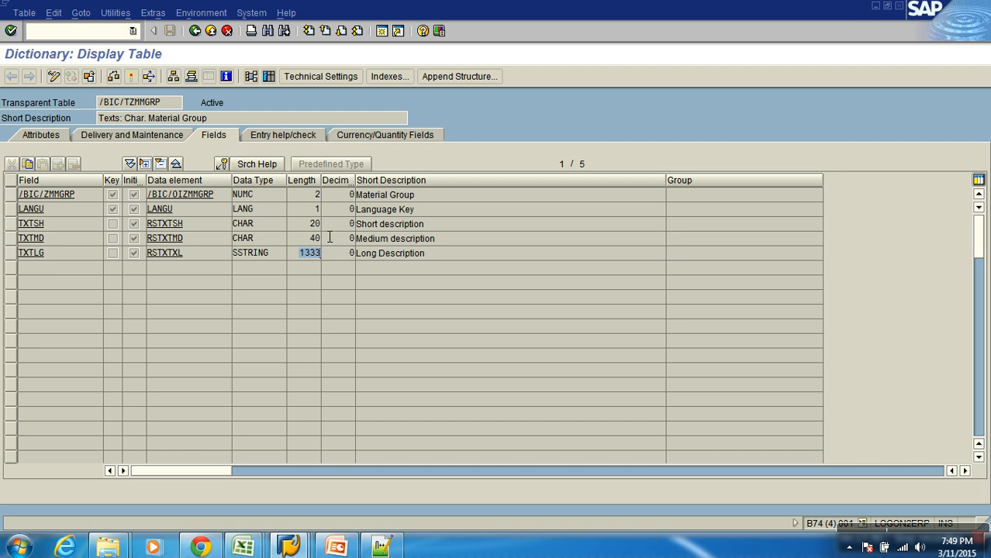
left_click(320, 213)
left_click(311, 227)
left_click(313, 241)
left_click_drag(301, 256, 340, 258)
left_click(194, 31)
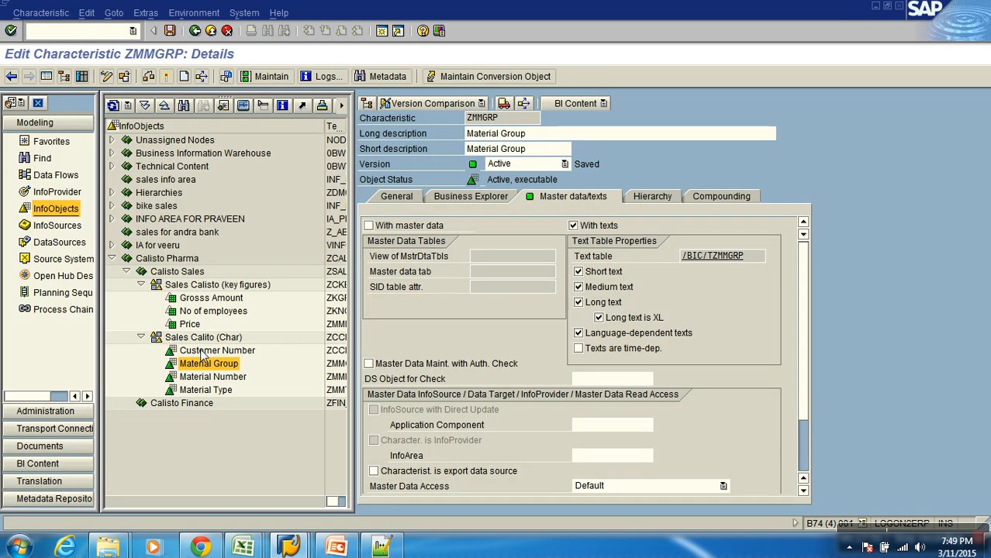
- Open the master data list of Material Group and start a new record with Material Group 10
right_click(219, 366)
left_click(256, 285)
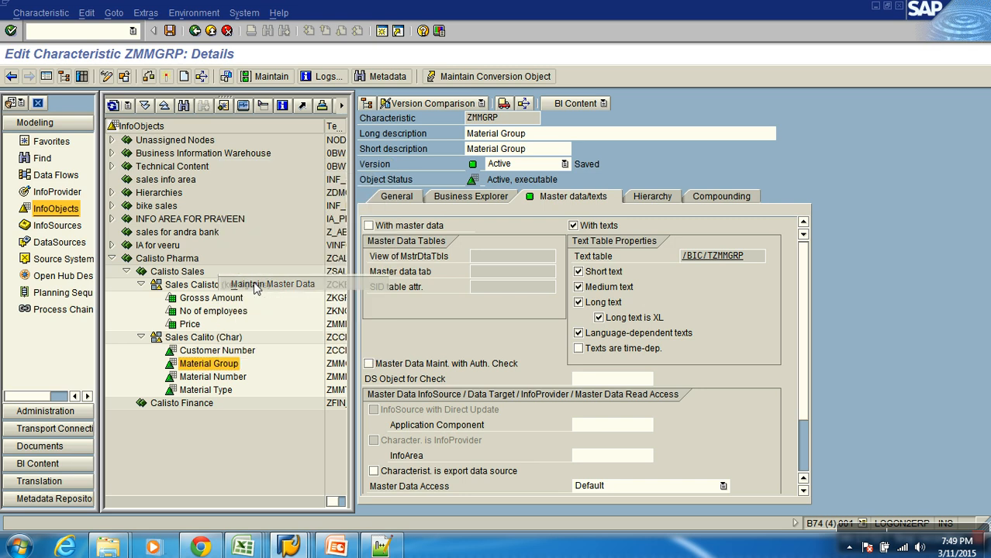
left_click(10, 76)
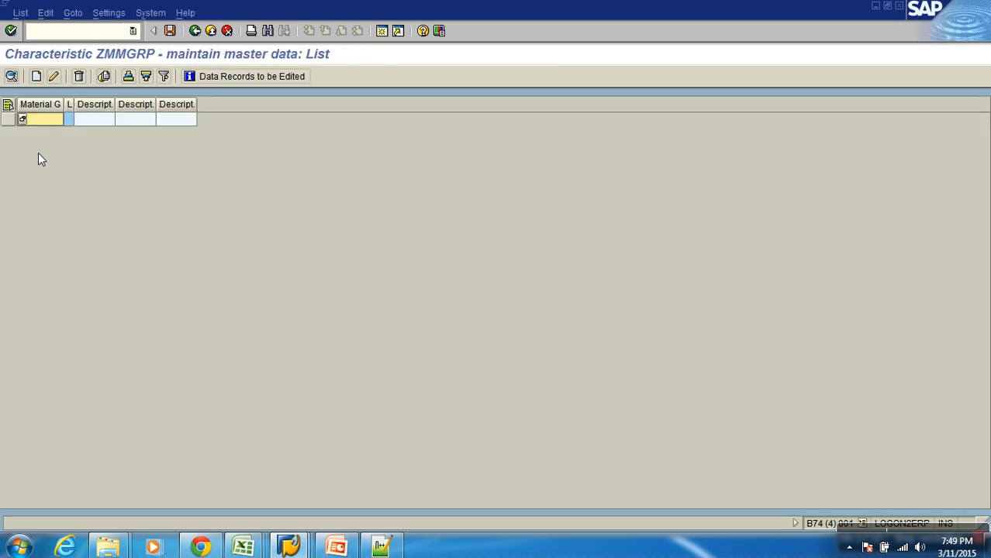
left_click(35, 76)
type("10")
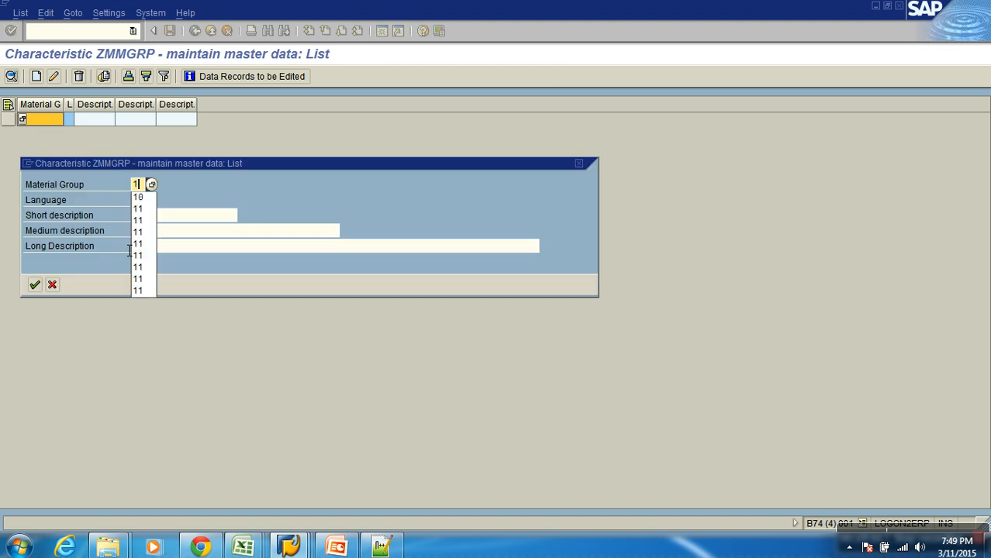
key("Tab")
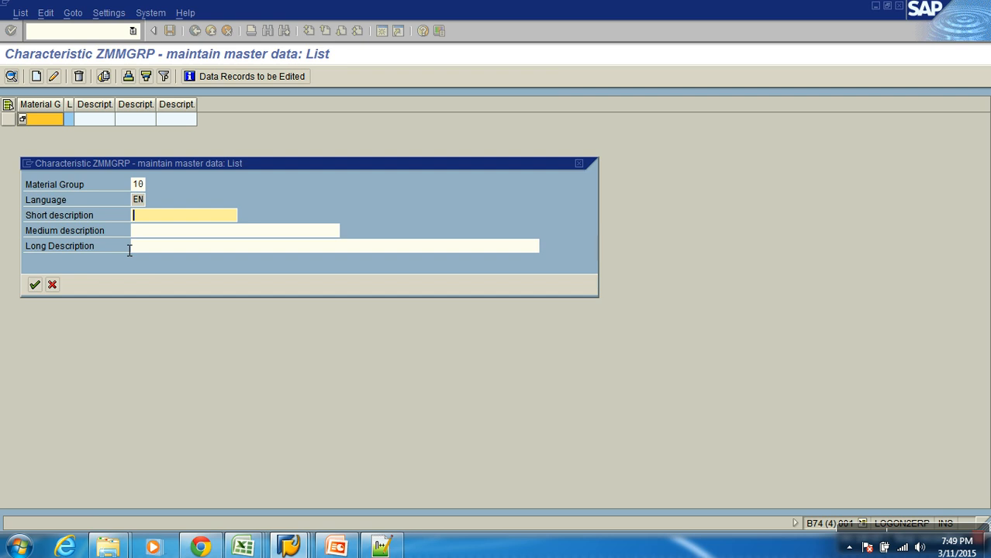
- Enter Cricket as the short, medium and long description of material group 10 and accept the record
type("Ci")
type("icket")
left_click(185, 232)
type("Cricket")
left_click(192, 247)
type("Cricket")
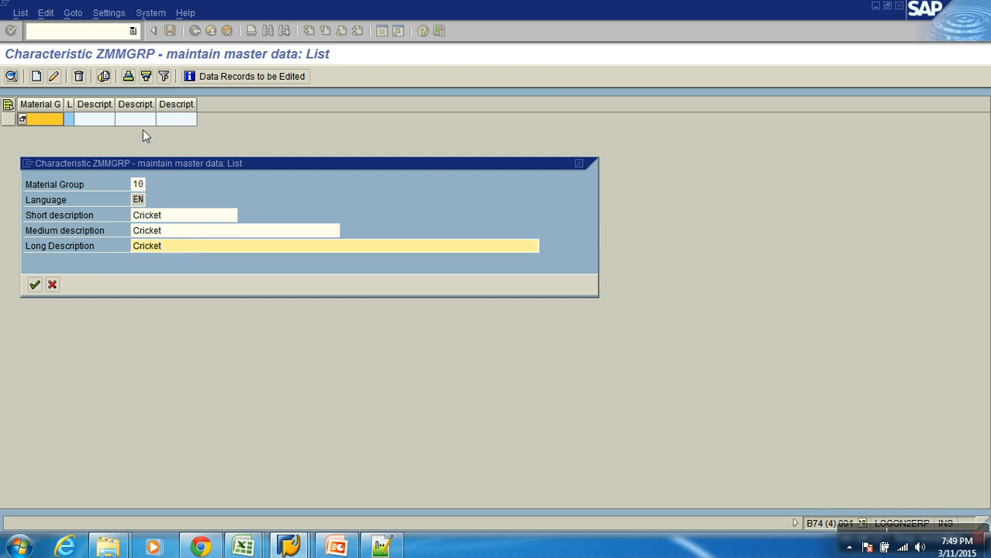
left_click(34, 284)
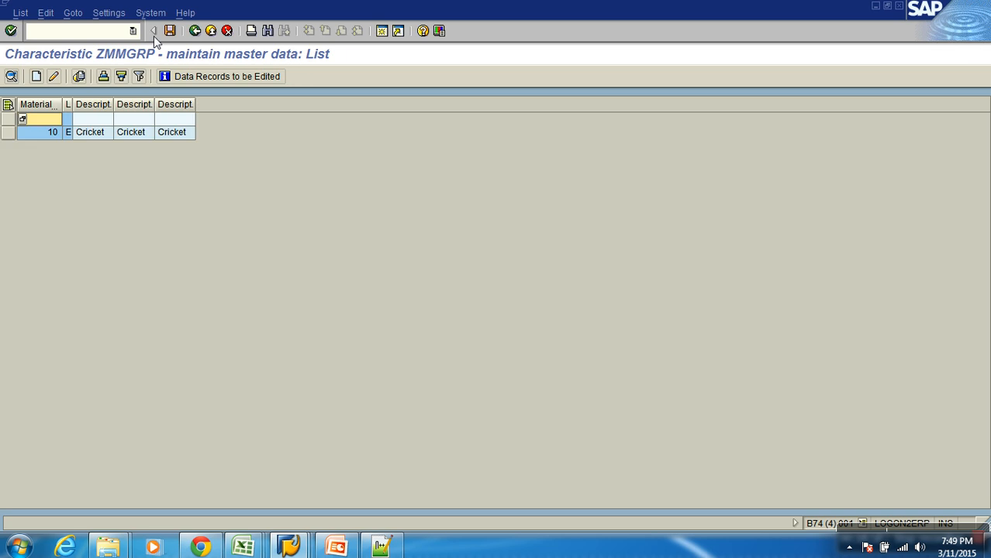
- Save the Material Group master data and return to the characteristic's details
left_click(171, 31)
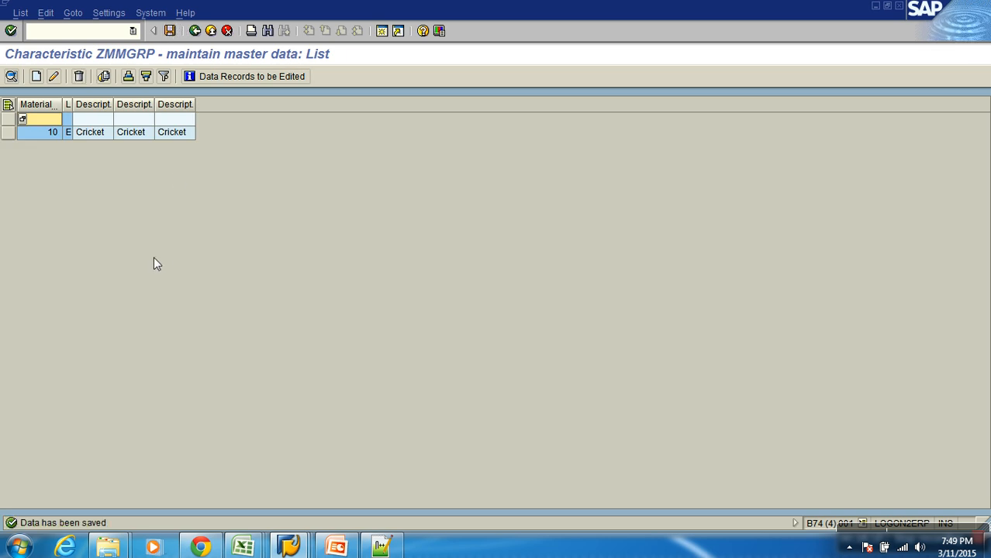
left_click(195, 30)
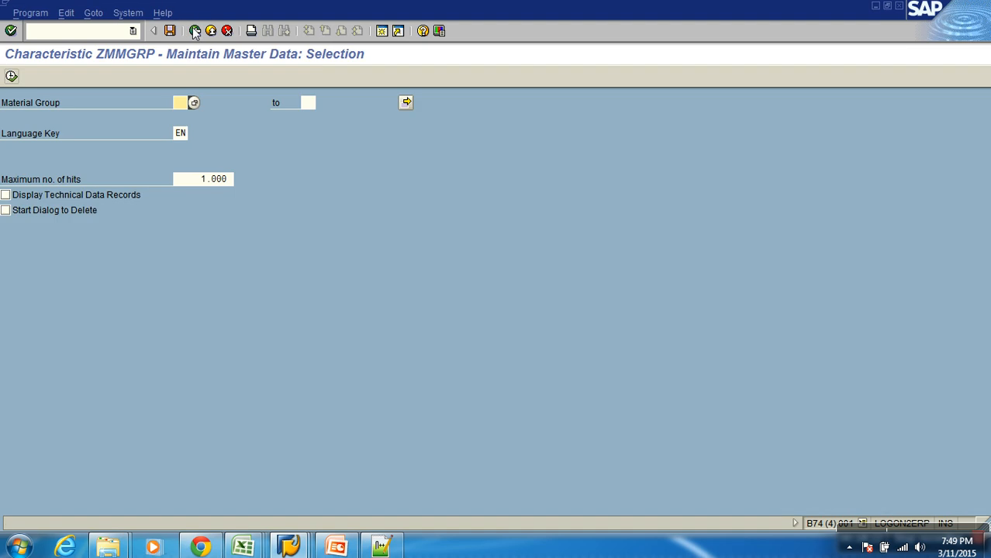
left_click(195, 30)
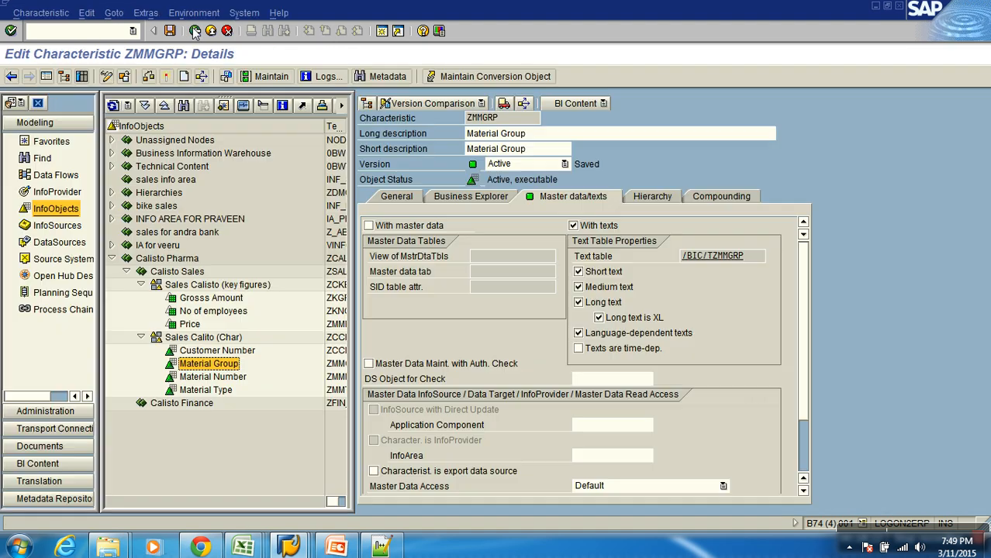
- Display the contents of Material Group's SID table /BIC/SZMMGRP, check the SID for group 10, and return to the characteristic
left_click(411, 198)
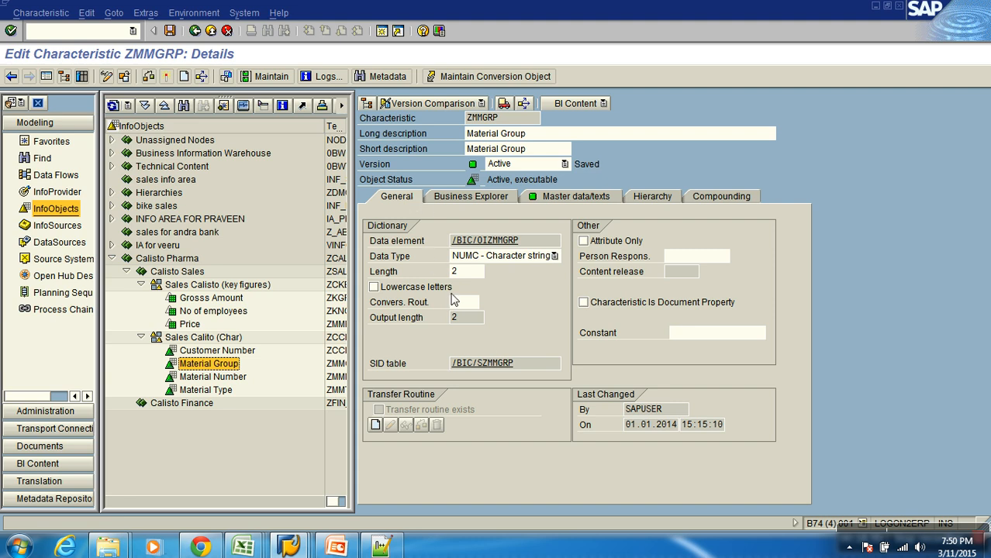
left_click(492, 367)
double_click(491, 367)
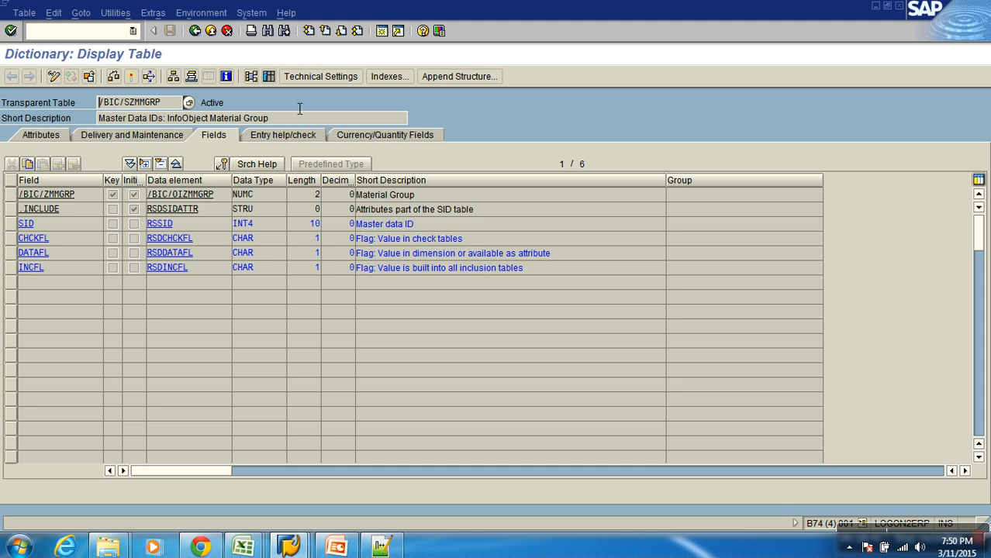
left_click(270, 75)
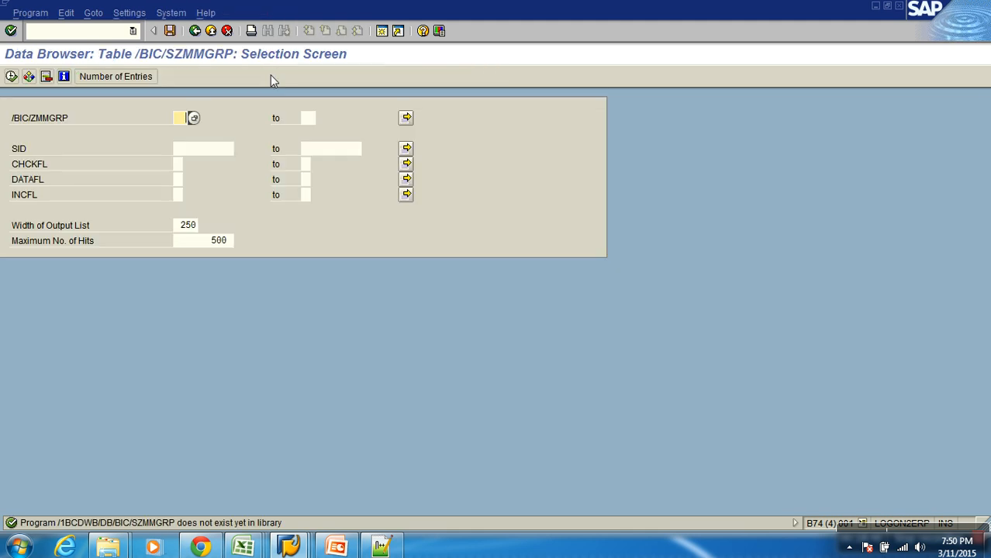
key("F8")
left_click(66, 132)
left_click(92, 133)
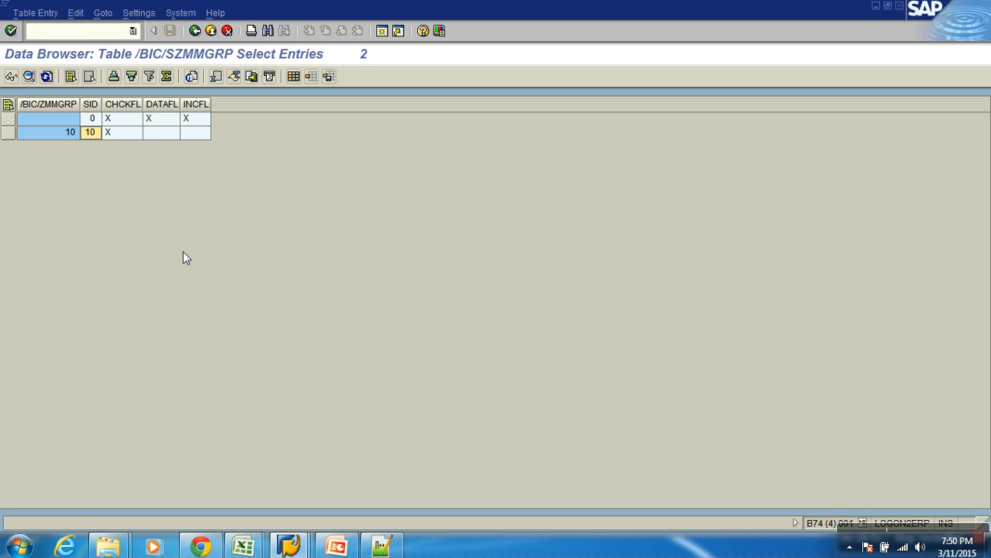
left_click(194, 31)
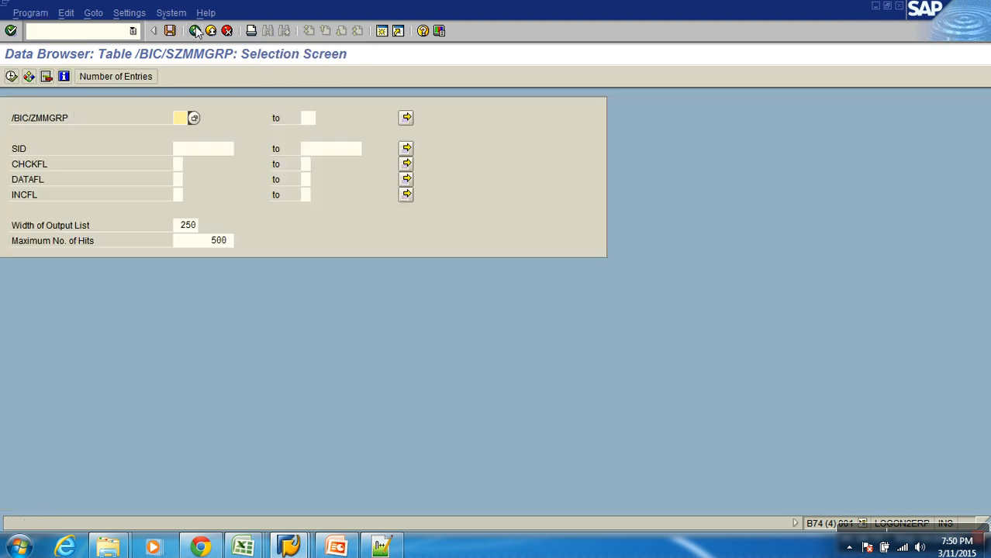
left_click(195, 31)
left_click(194, 31)
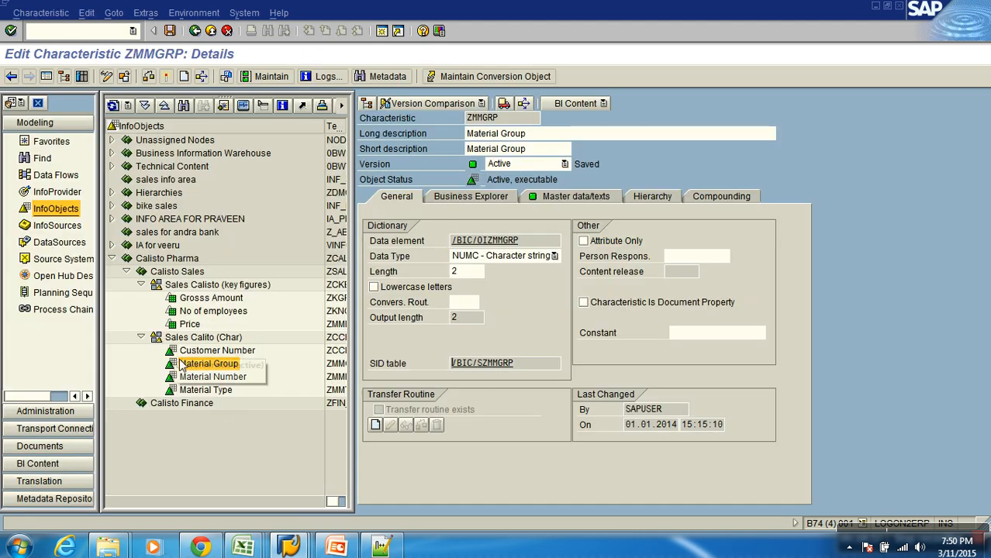
- Set the Material Group of material M-102 to 20 in Material Number's master data, save, and return to the characteristic
left_click(223, 378)
right_click(223, 377)
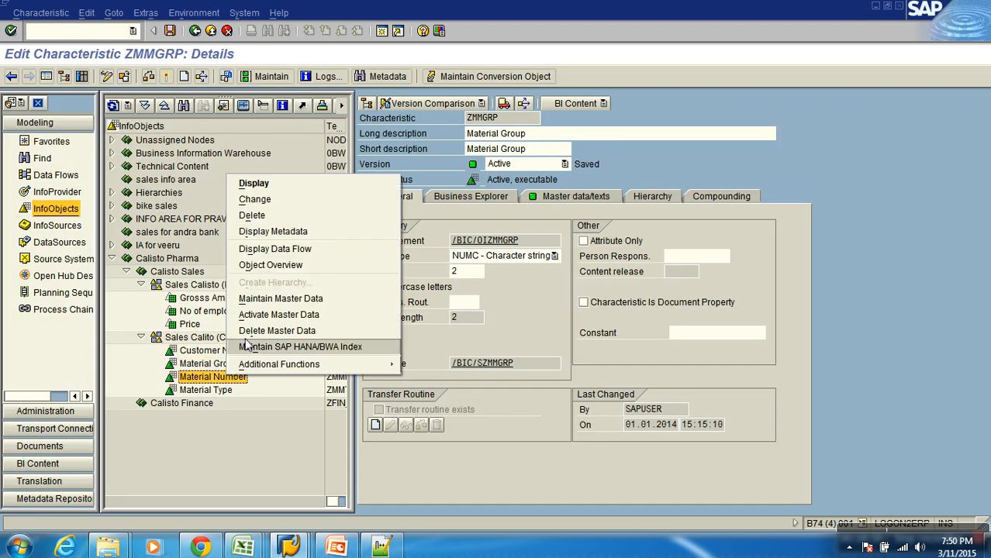
left_click(258, 299)
left_click(12, 76)
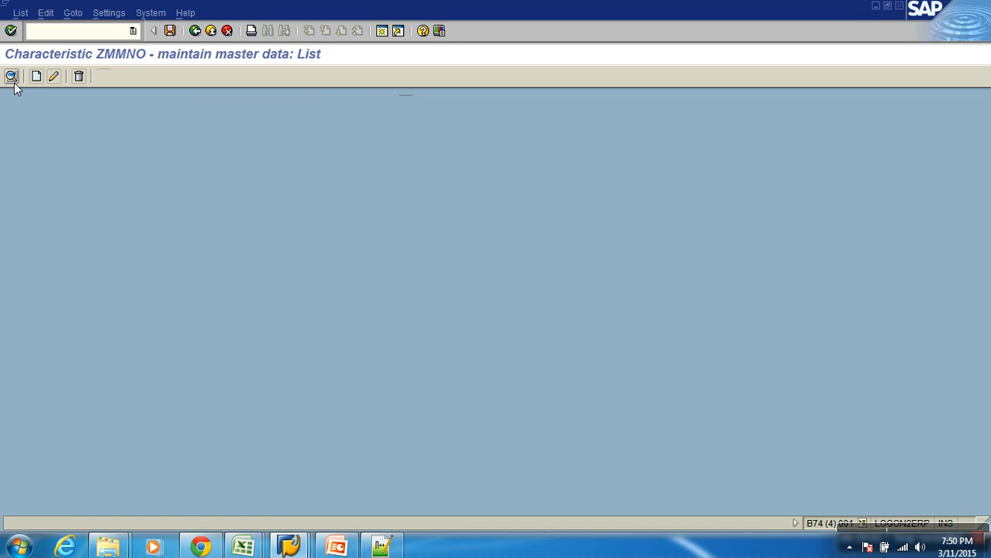
left_click(21, 146)
left_click(53, 76)
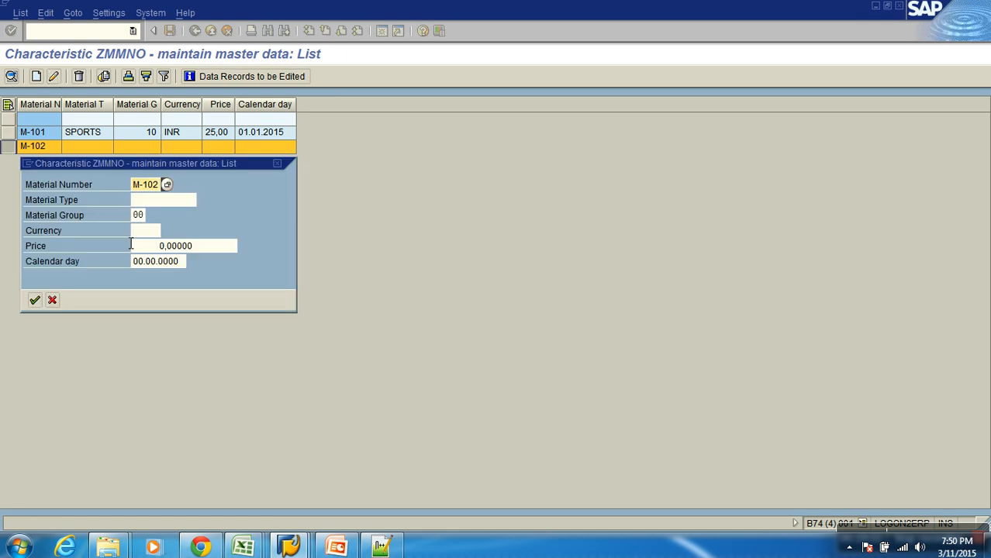
left_click_drag(133, 215, 163, 218)
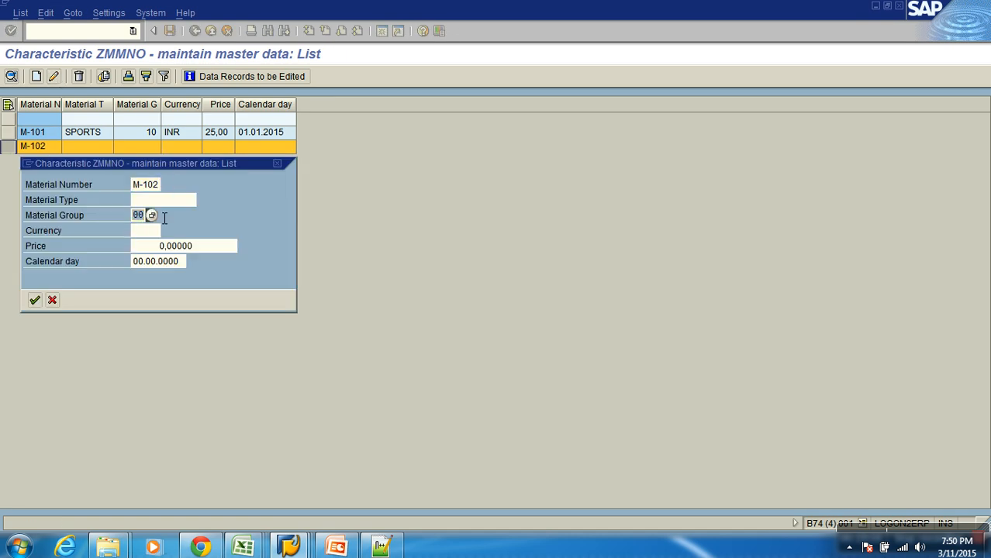
type("20")
key("Return")
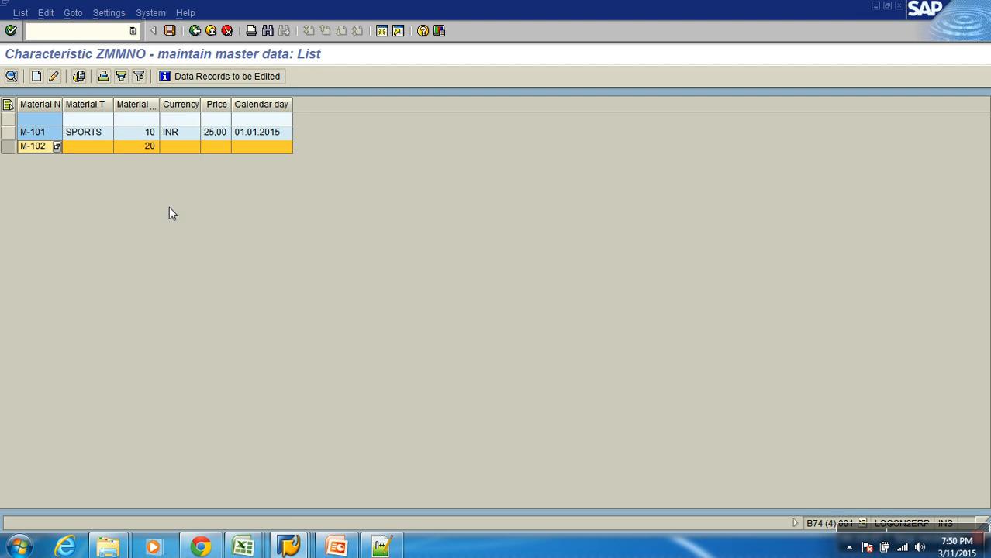
left_click(170, 30)
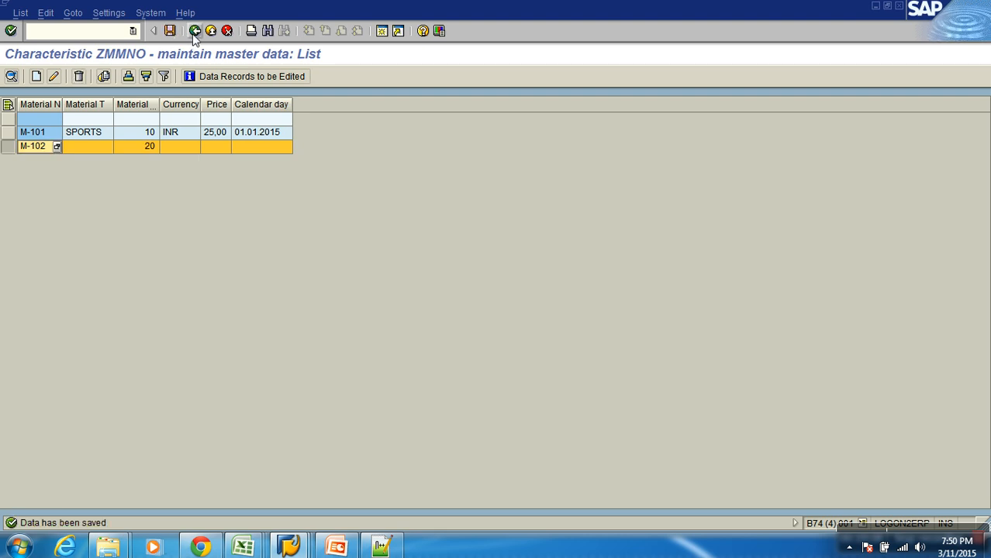
left_click(194, 31)
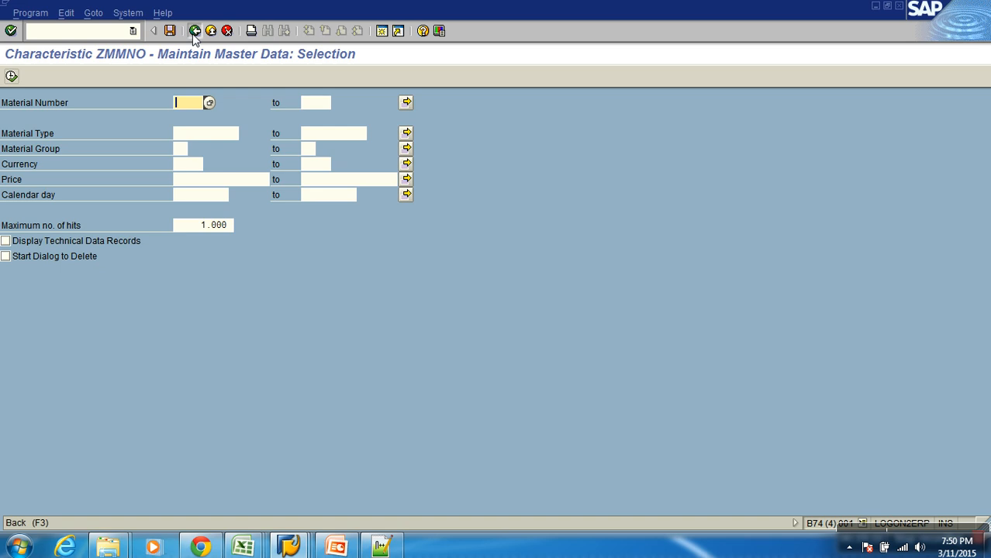
left_click(195, 31)
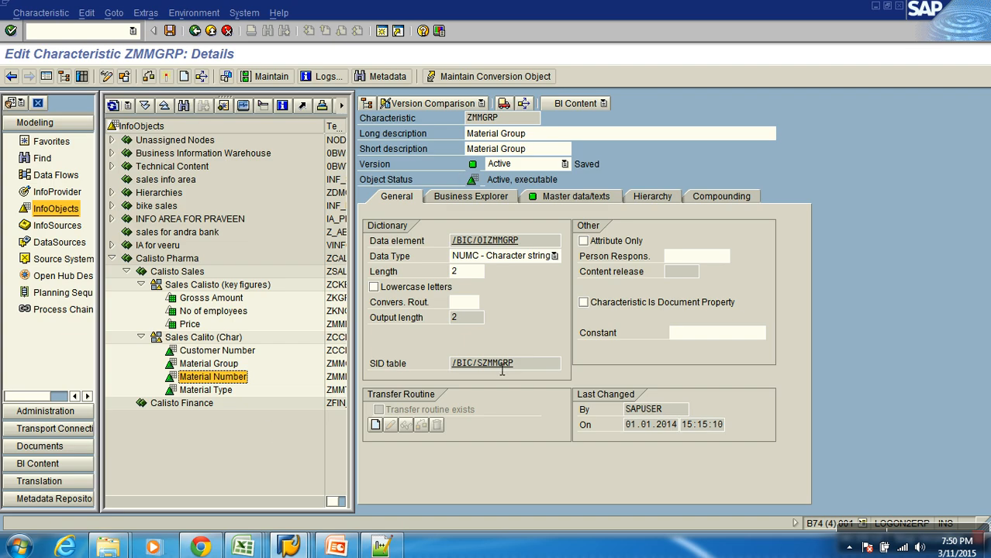
- Refresh the InfoObject tree, reopen Material Group, recheck the entries of its SID table /BIC/SZMMGRP, and exit to the InfoObject overview
left_click(113, 106)
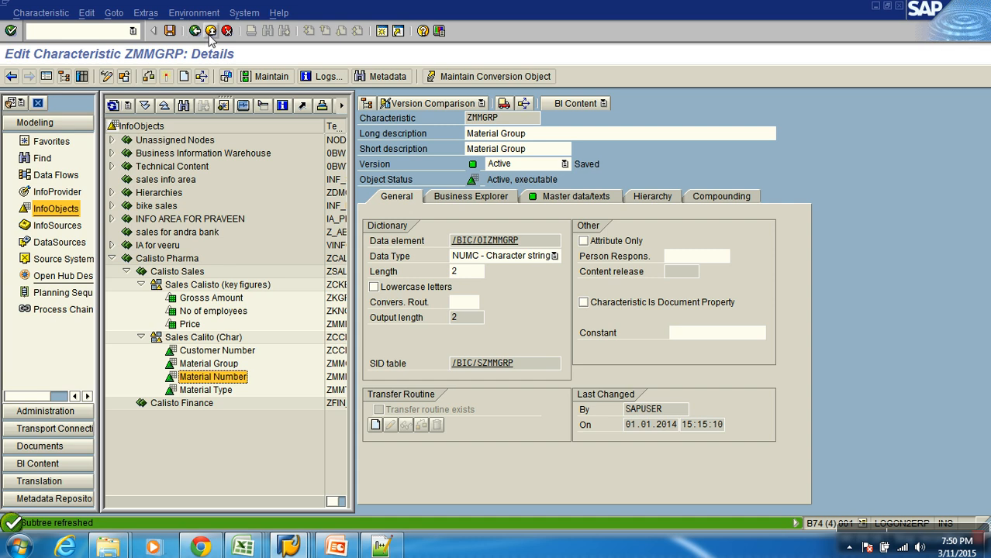
left_click(211, 31)
double_click(226, 364)
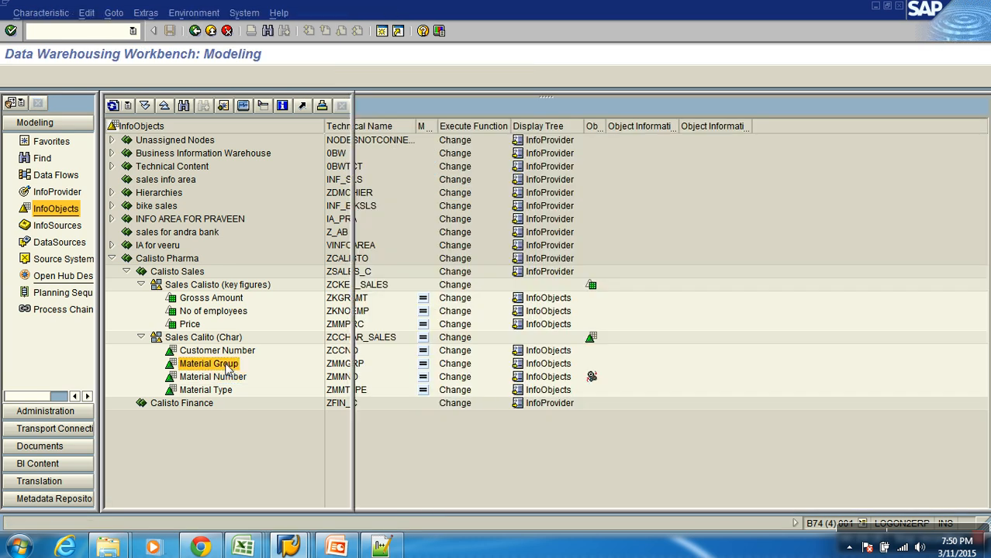
double_click(487, 362)
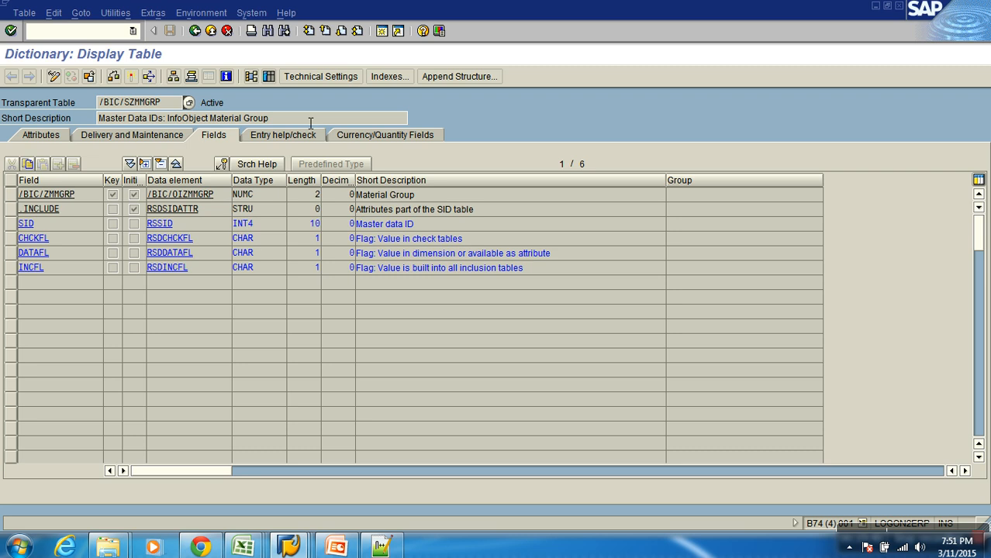
key("ctrl+shift+F10")
key("F8")
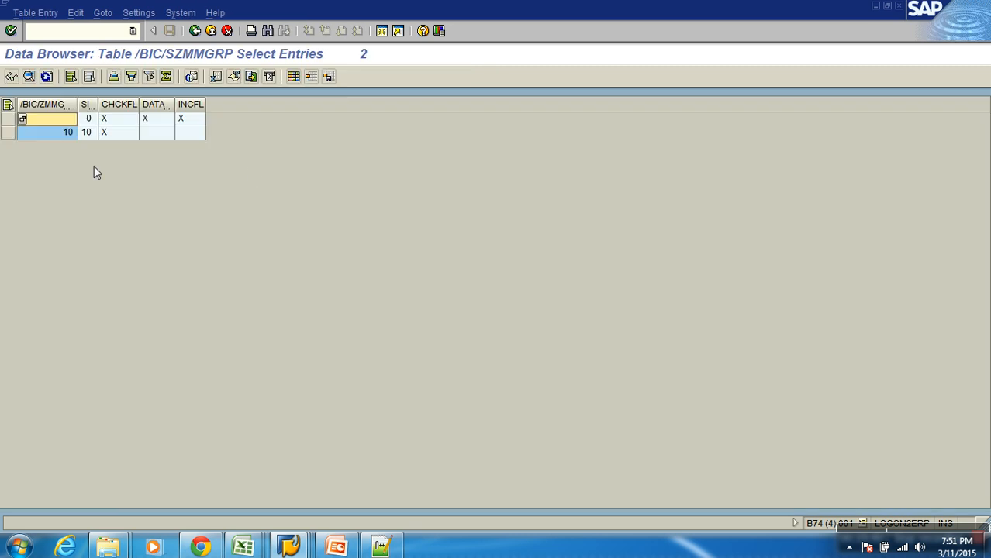
left_click(84, 133)
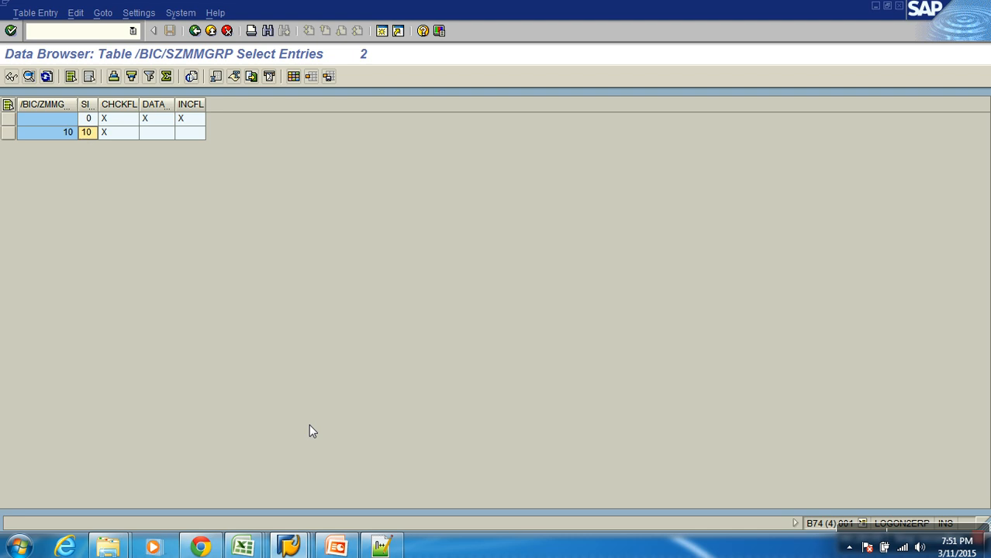
left_click(214, 35)
left_click(214, 35)
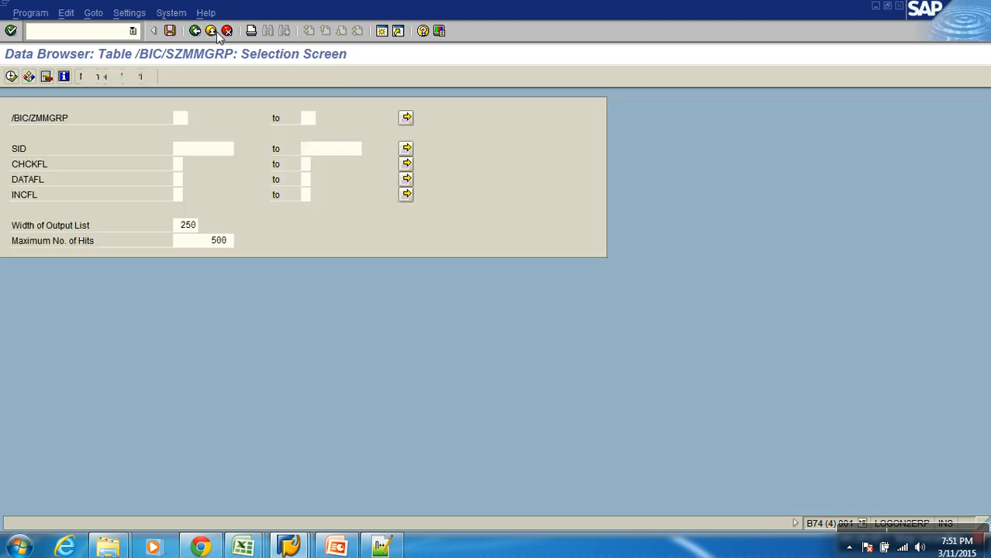
left_click(214, 35)
left_click(211, 31)
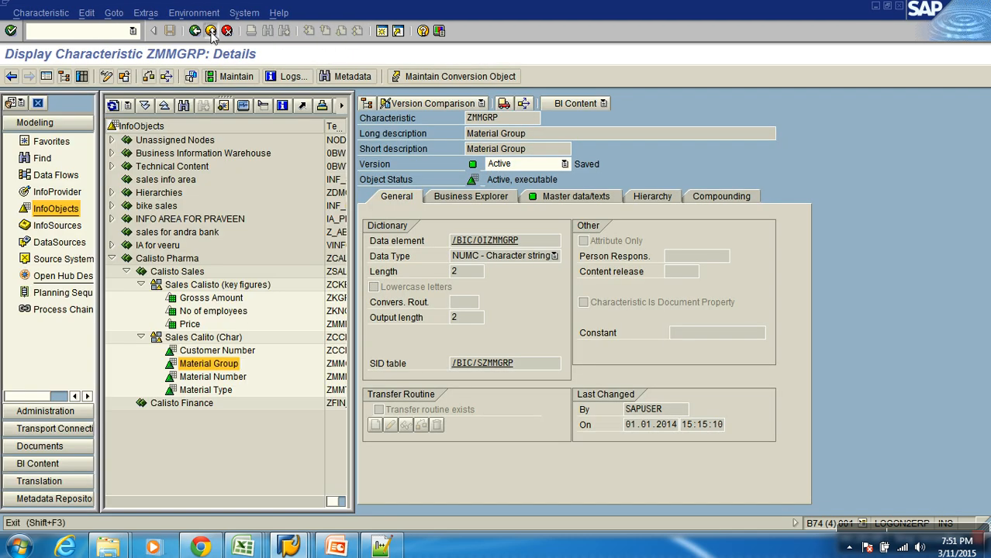
- Open Material Number for changing, enable hierarchies for it, and activate the characteristic
left_click(230, 377)
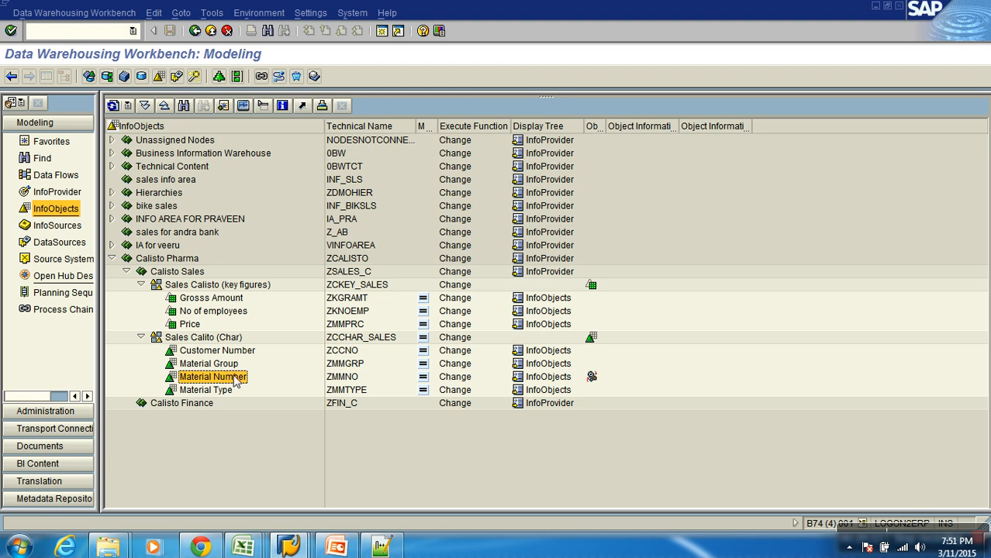
right_click(234, 380)
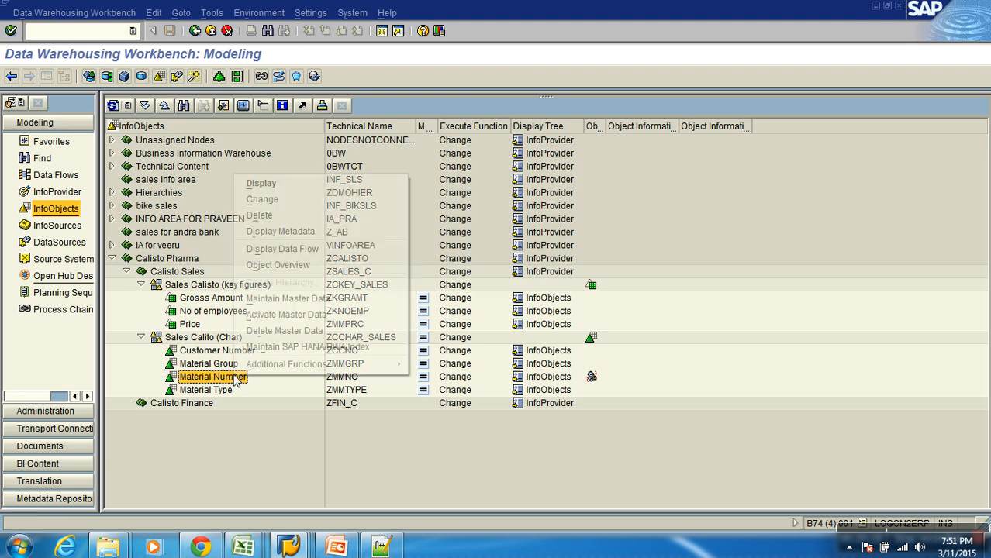
left_click(277, 199)
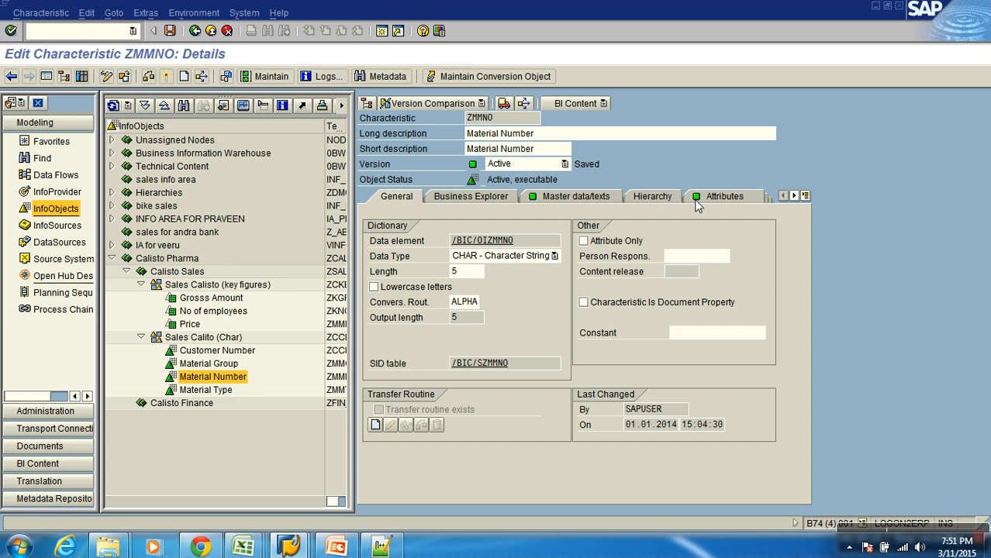
left_click(673, 196)
left_click(417, 229)
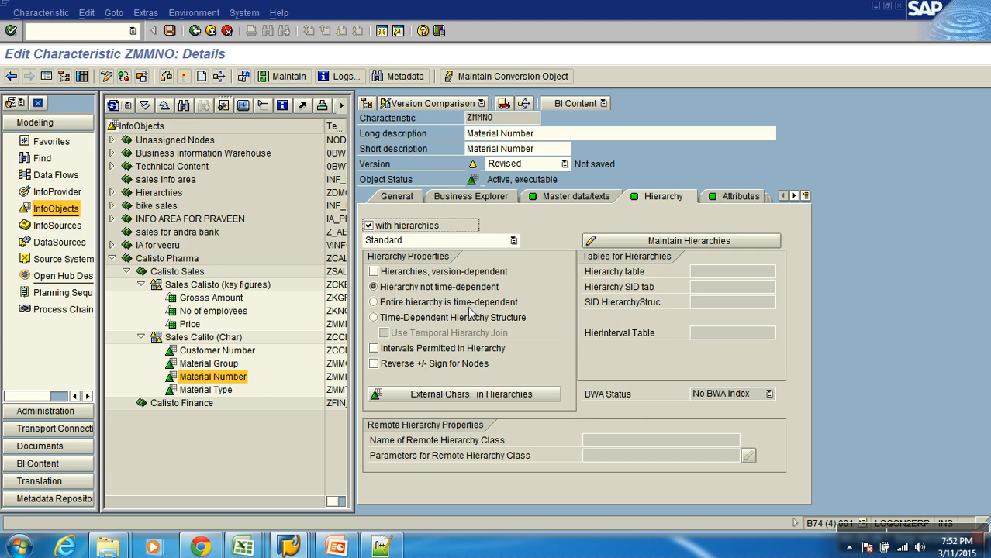
left_click(184, 76)
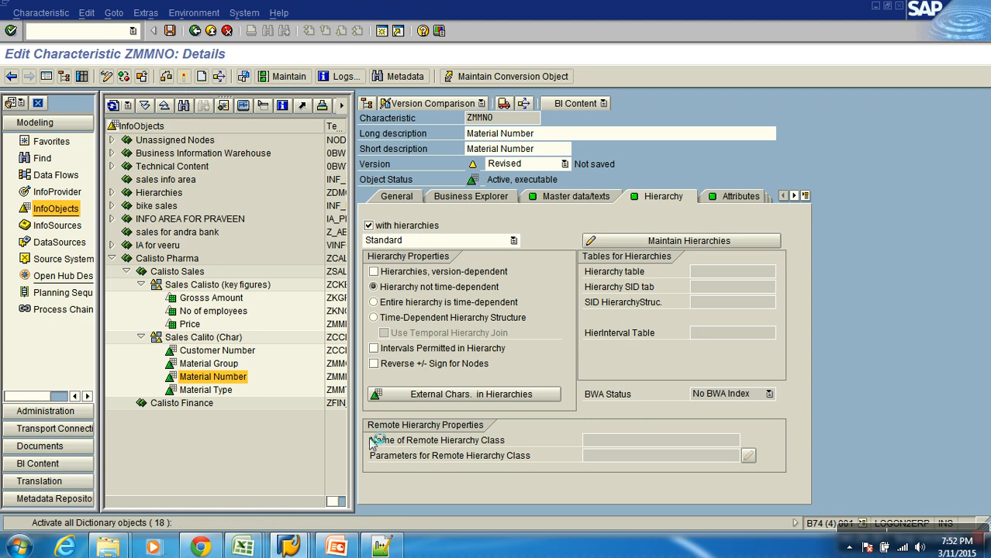
- Create a hierarchy for Material Number named ztest001 with the short description testhier
left_click(683, 242)
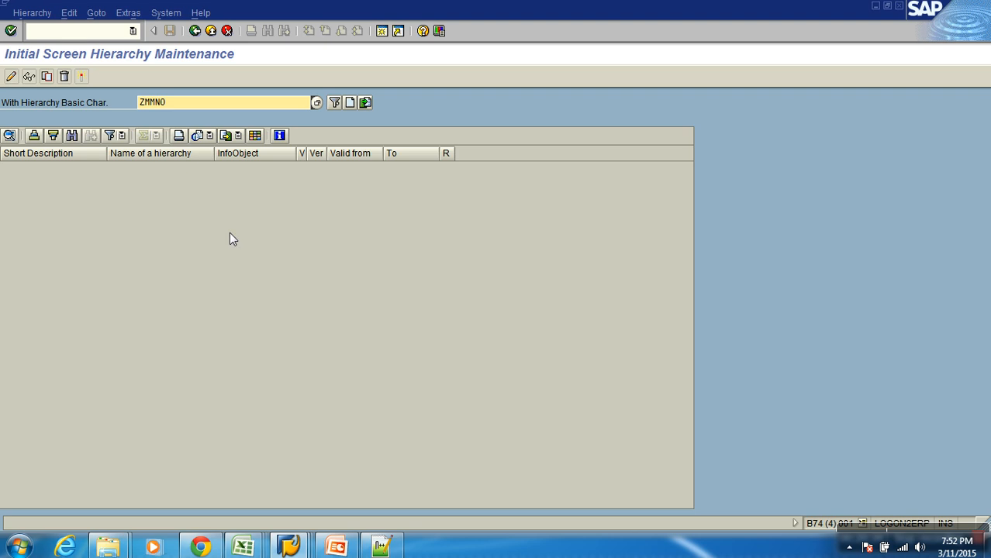
left_click(350, 103)
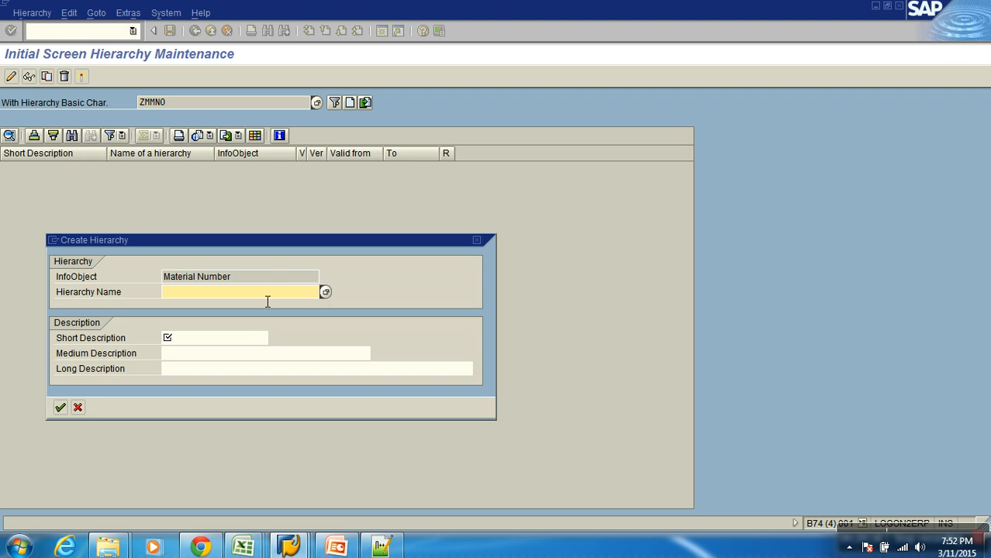
type("ztest001")
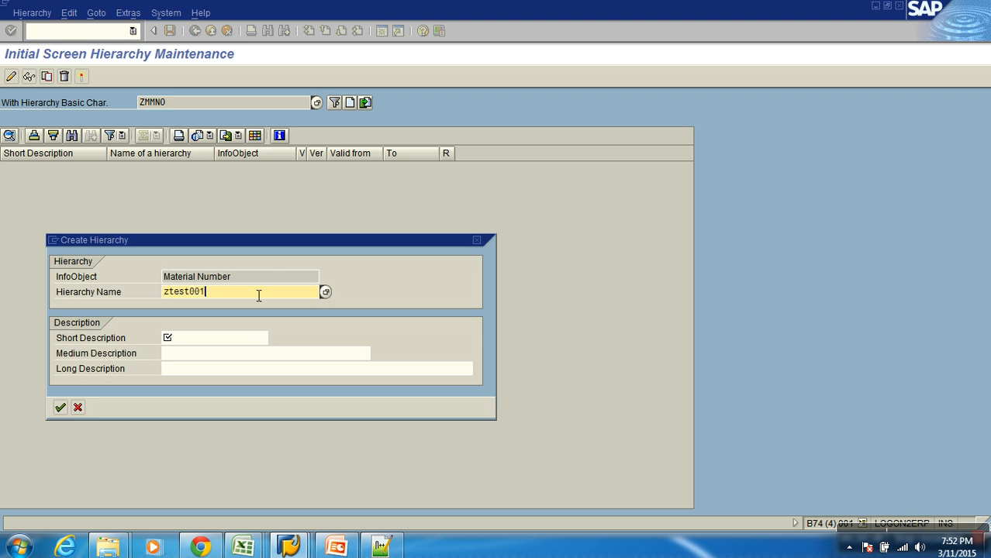
key("Tab")
type("testhier")
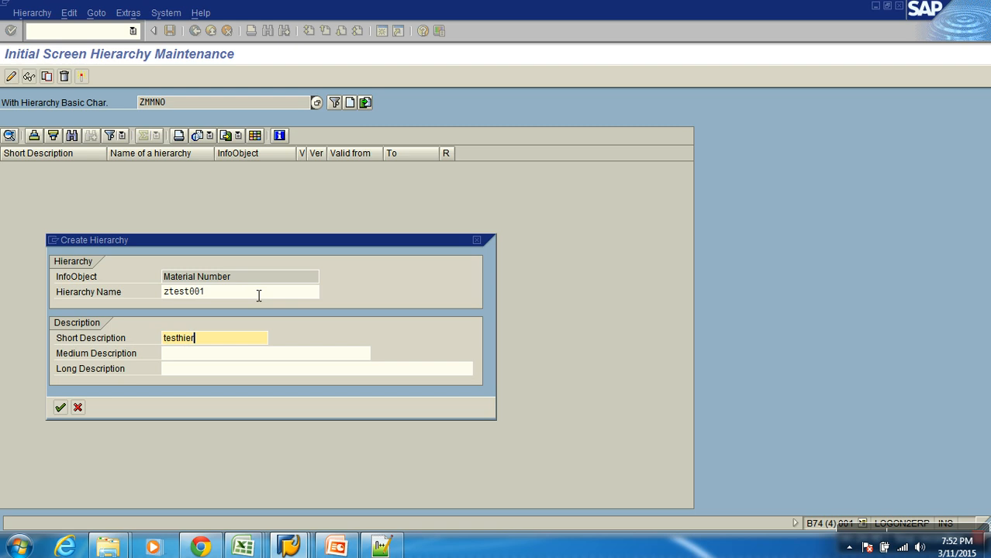
key("Return")
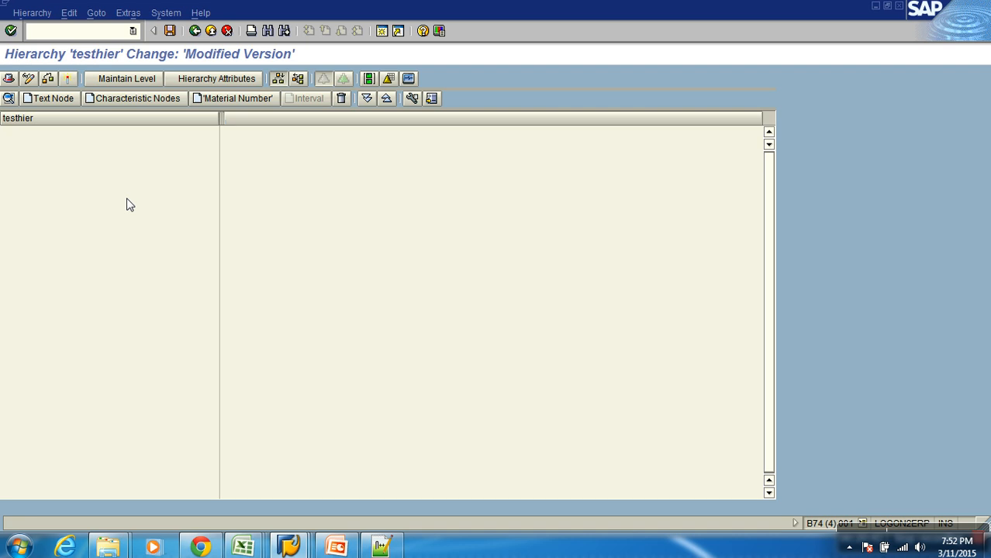
- Create a top-level text node named Sports with the short description sports in the testhier hierarchy
left_click(60, 100)
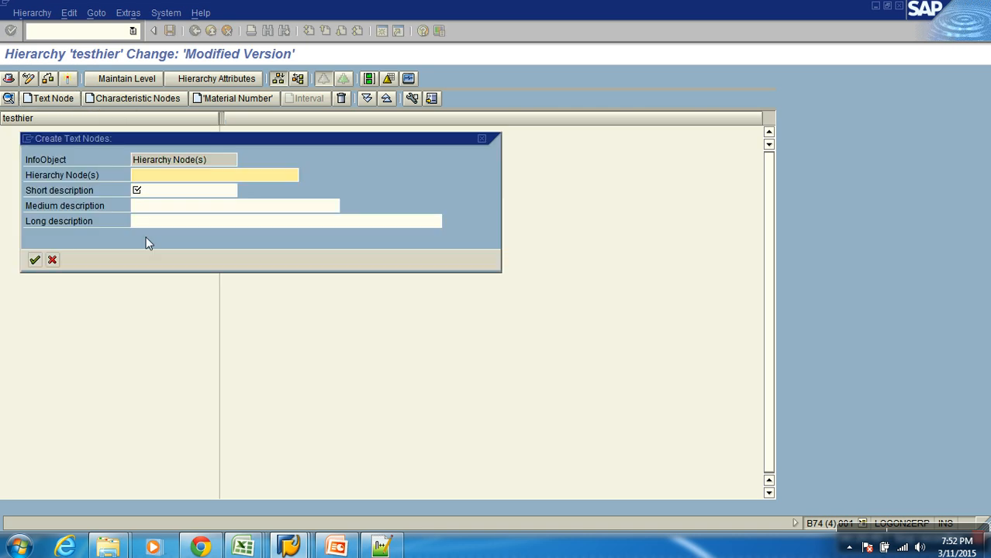
type("sporrs")
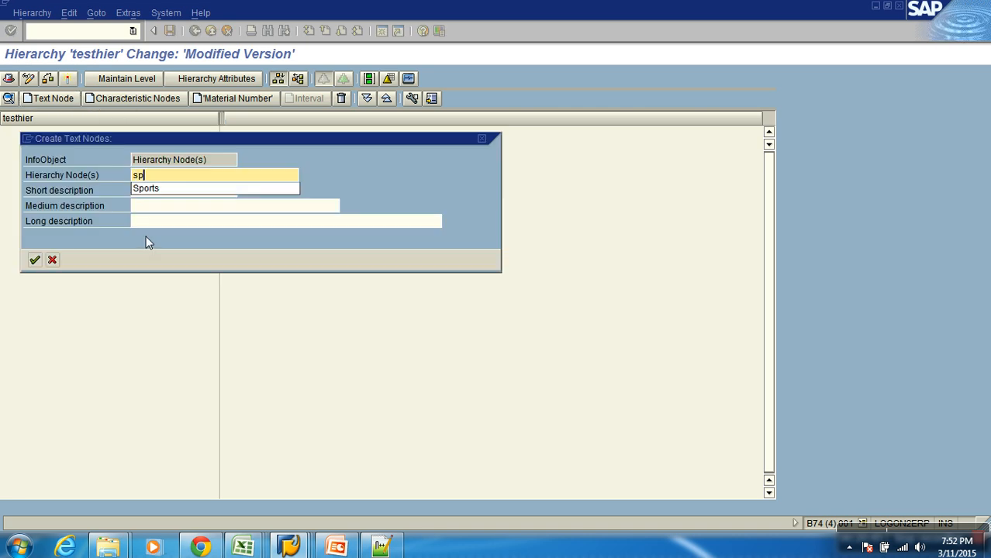
key("BackSpace")
key("BackSpace")
type("ts")
key("Down")
key("Return")
left_click(164, 195)
type("sports")
key("Return")
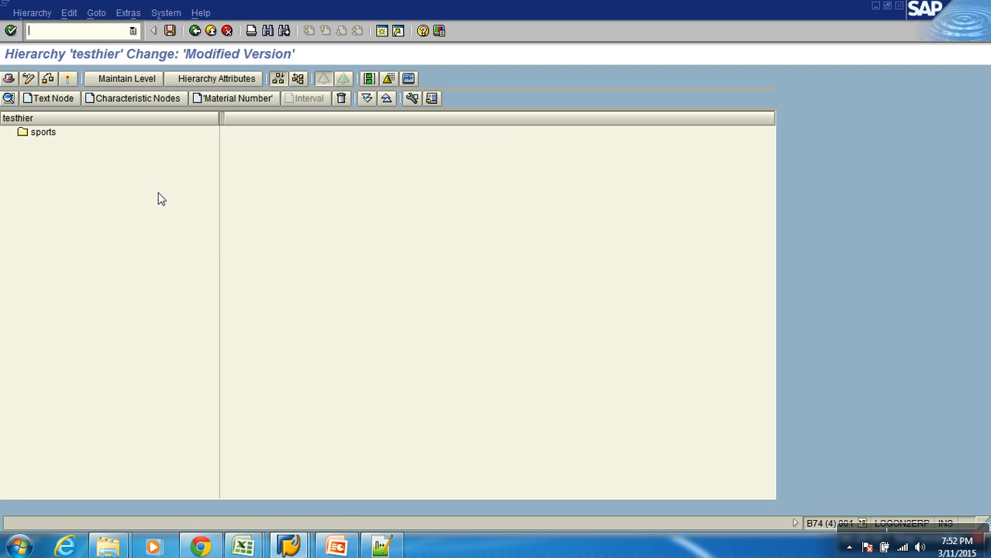
- Create a text node named cricket with the short description Cricket under the sports node
left_click(46, 131)
left_click(54, 98)
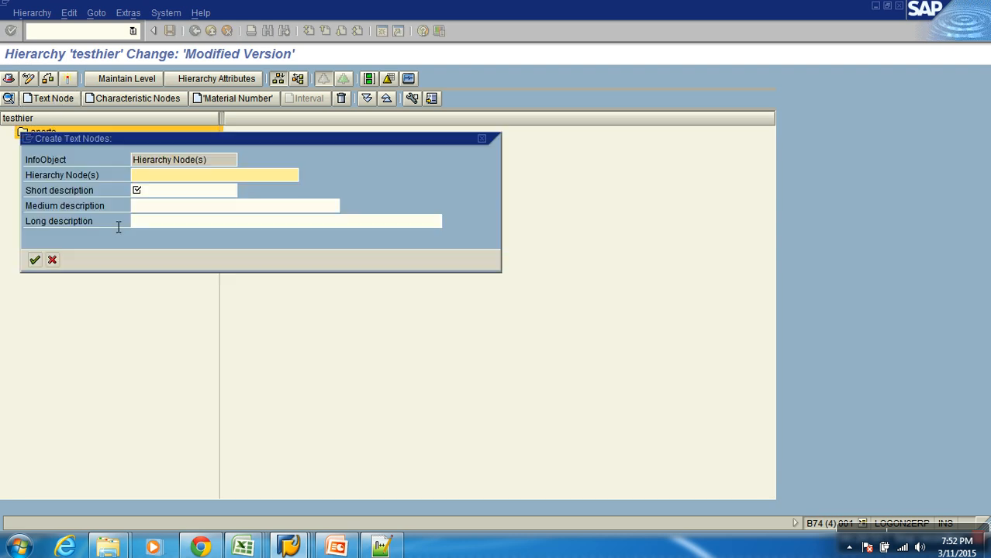
type("cricket")
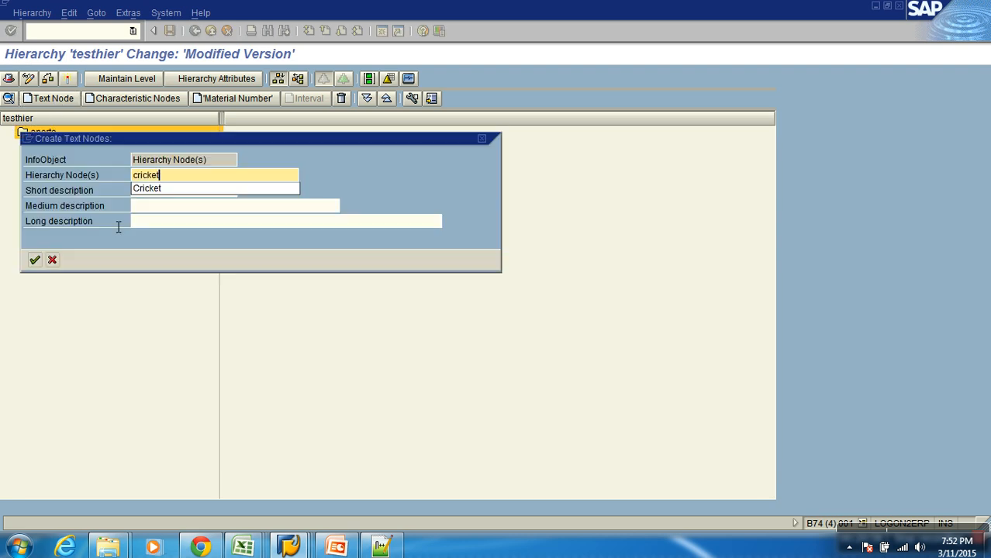
key("Tab")
type("Cricket")
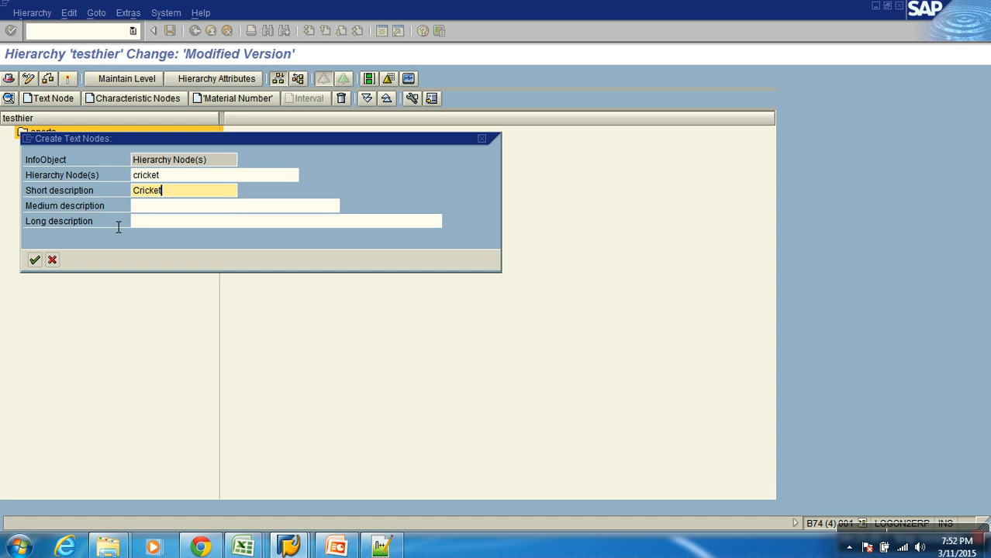
key("Return")
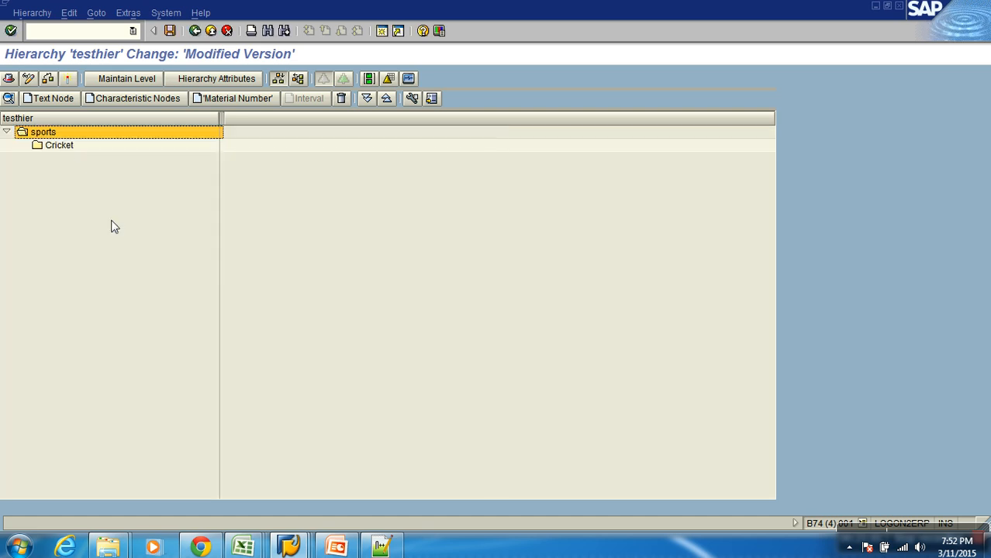
- Create another text node under sports named tennis with the short description tennis
left_click(48, 99)
type("tennis")
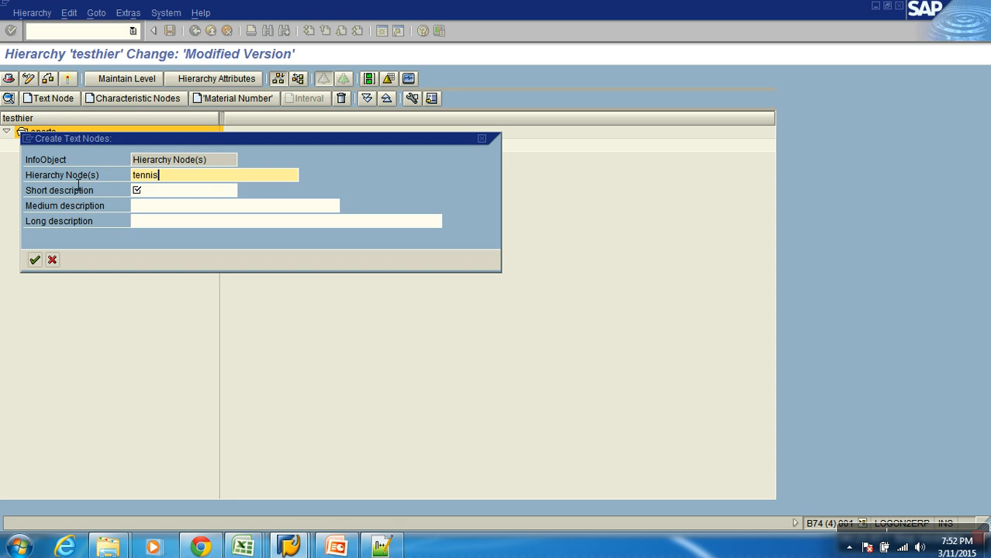
key("Tab")
type("tennis")
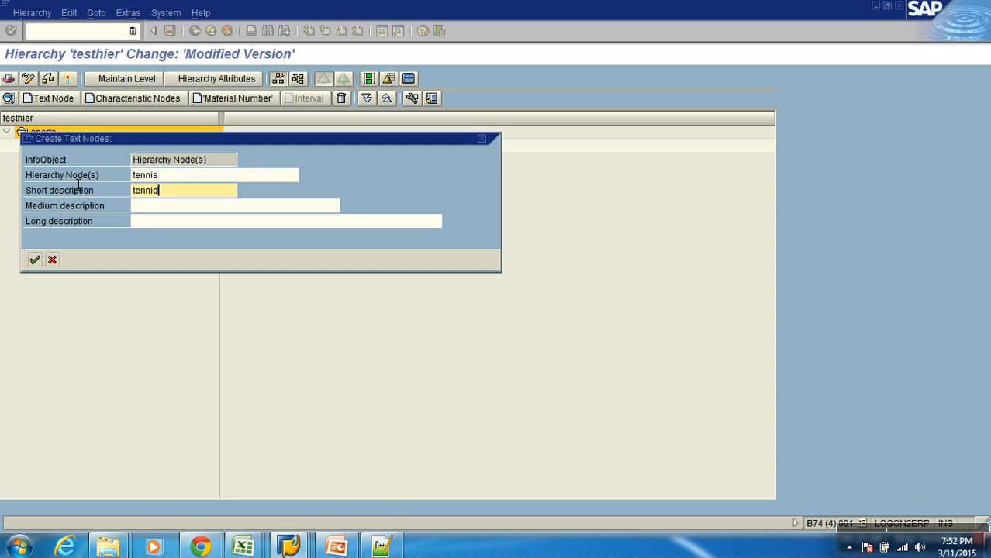
key("Return")
- Insert material number M-101 under the tennis node
left_click(69, 149)
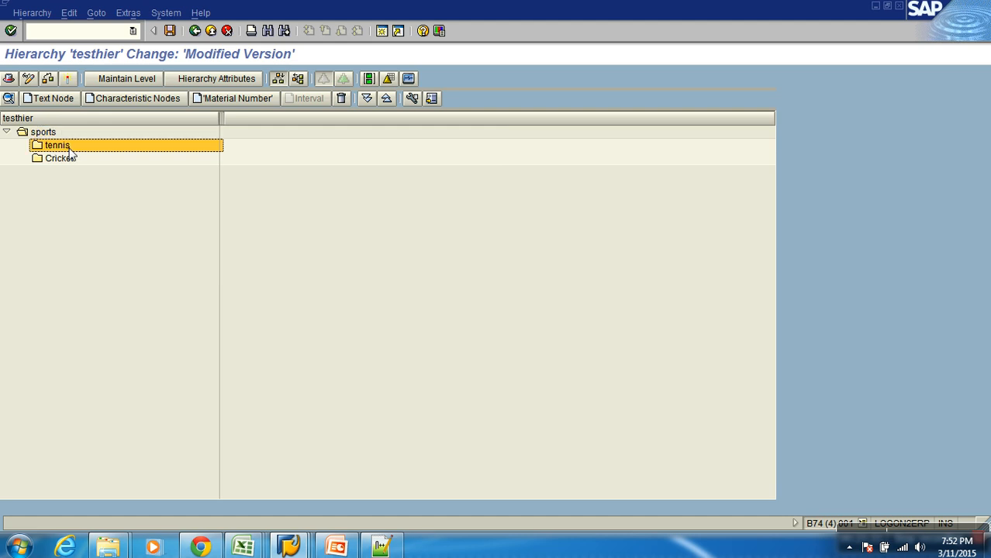
right_click(69, 152)
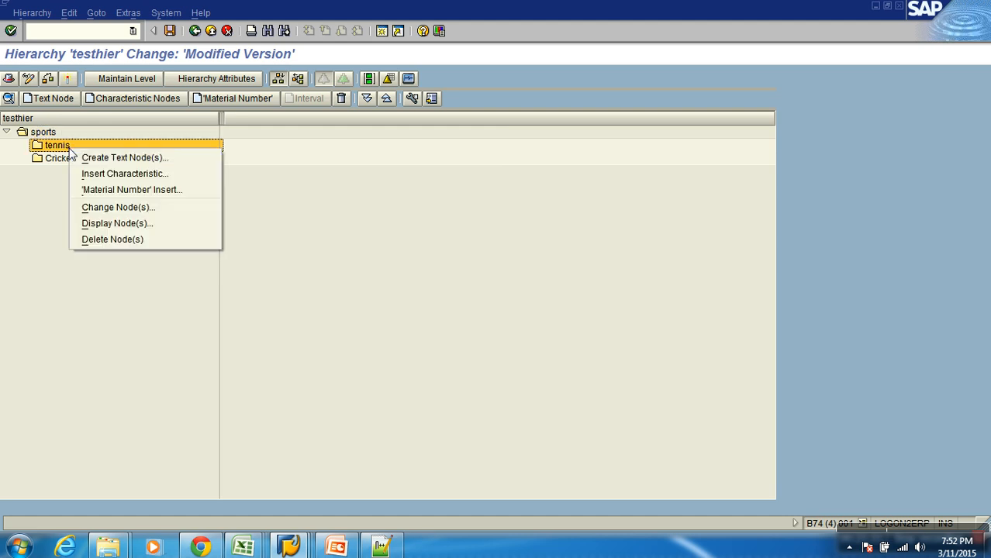
left_click(127, 190)
left_click(155, 171)
left_click(156, 259)
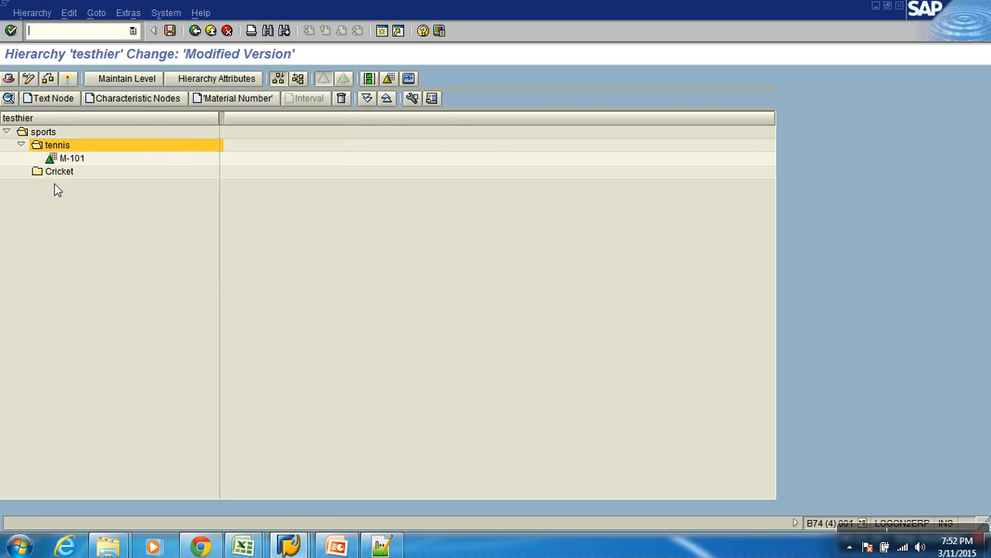
- Insert material number M-102 under the Cricket node
right_click(57, 175)
left_click(98, 216)
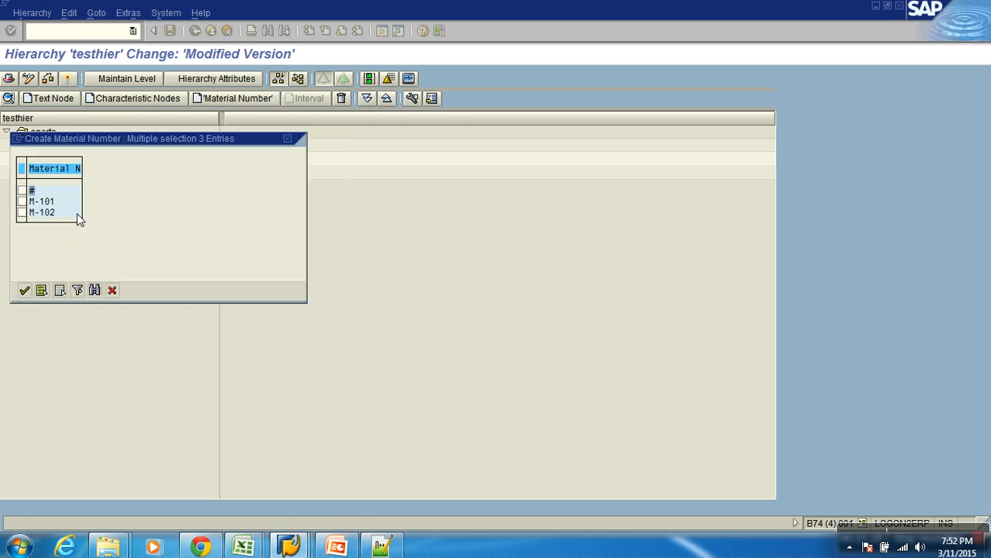
left_click(22, 213)
left_click(24, 290)
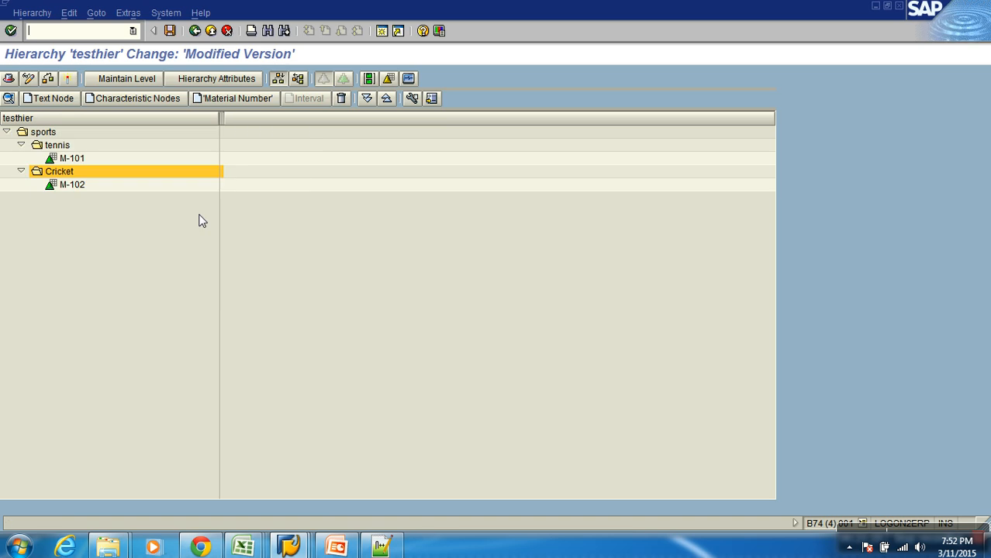
- Activate the testhier hierarchy and return to the InfoObject overview
left_click(67, 78)
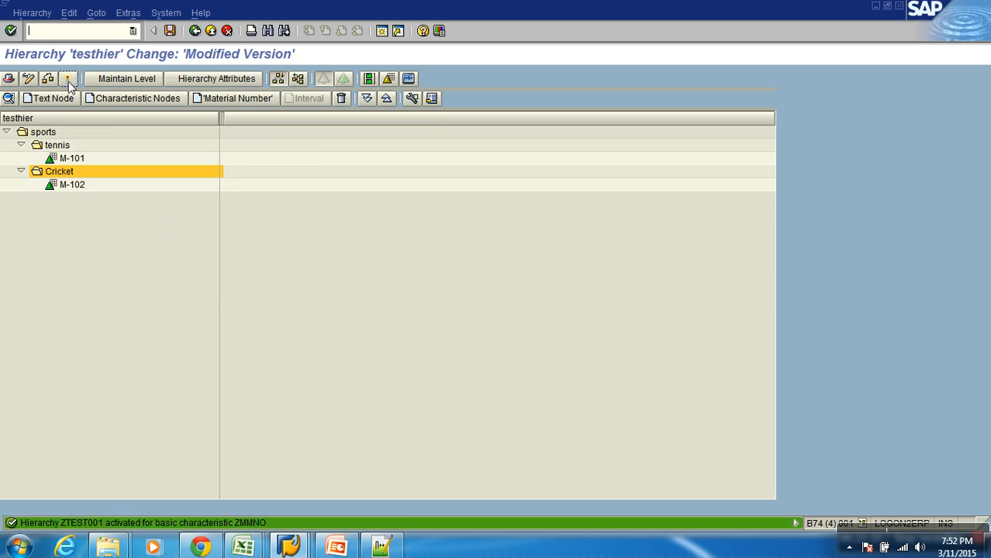
left_click(195, 31)
left_click(194, 31)
left_click(195, 31)
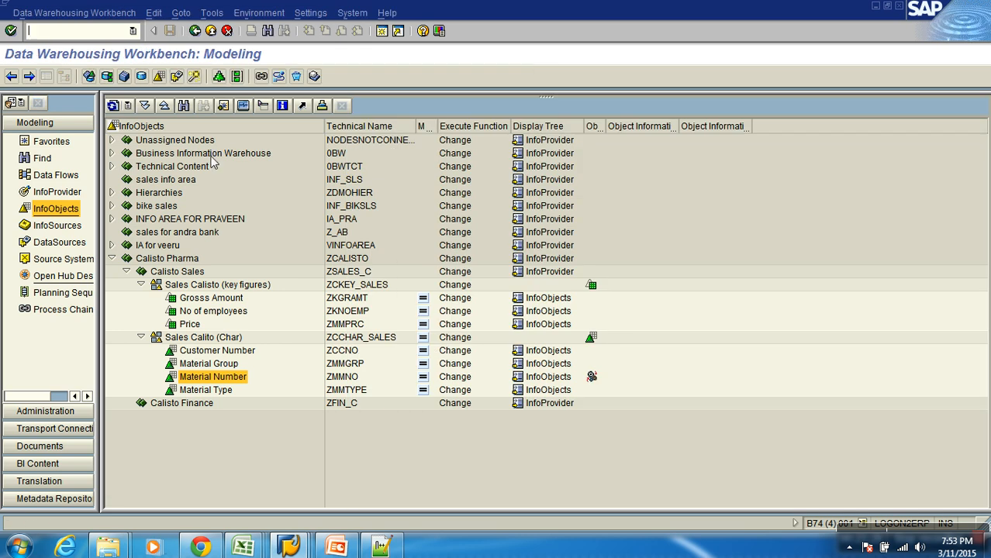
- Refresh the InfoObject tree, display the testhier hierarchy under Material Number, and expand its tennis and Cricket nodes
left_click(113, 106)
left_click(155, 377)
left_click(155, 377)
left_click(212, 391)
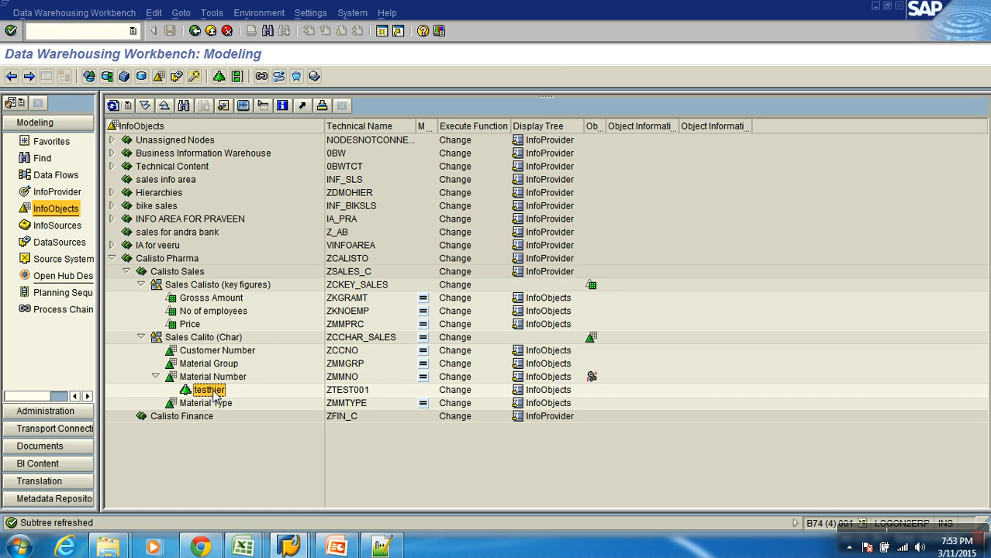
right_click(215, 394)
left_click(235, 400)
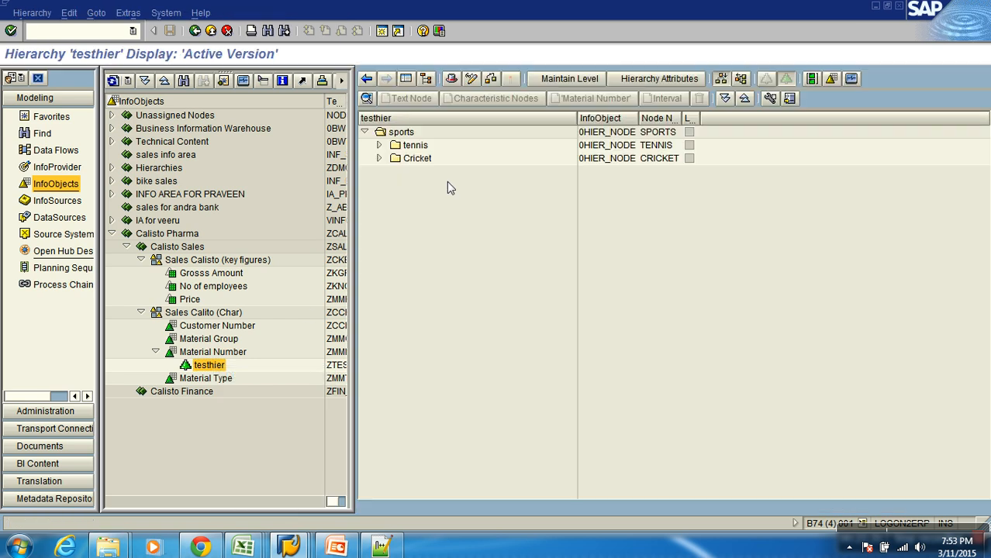
left_click(378, 145)
left_click(378, 172)
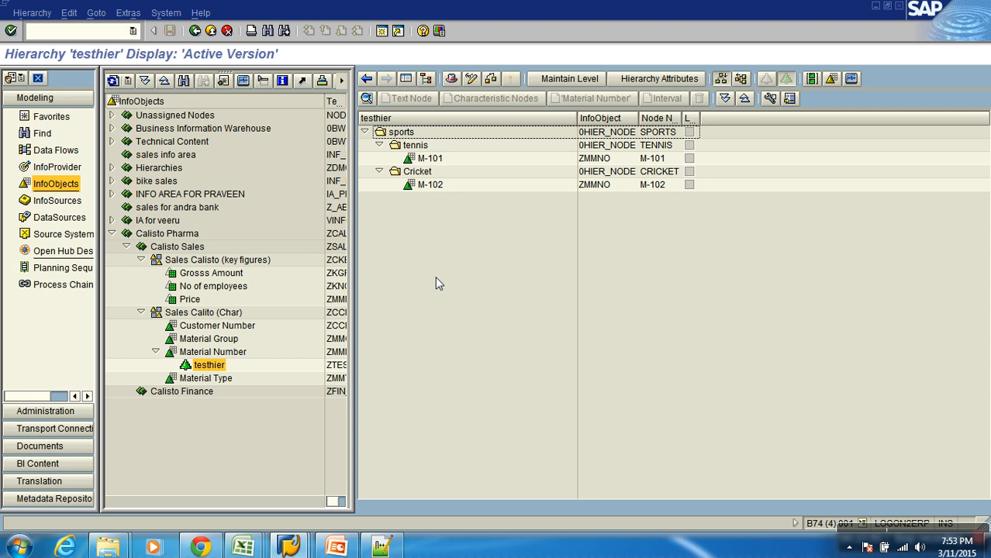
left_click(909, 533)
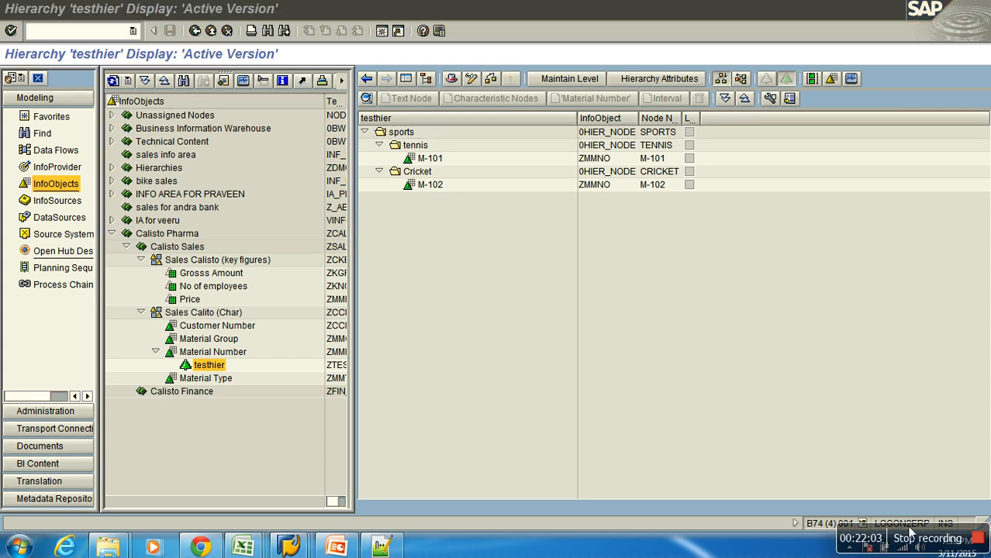